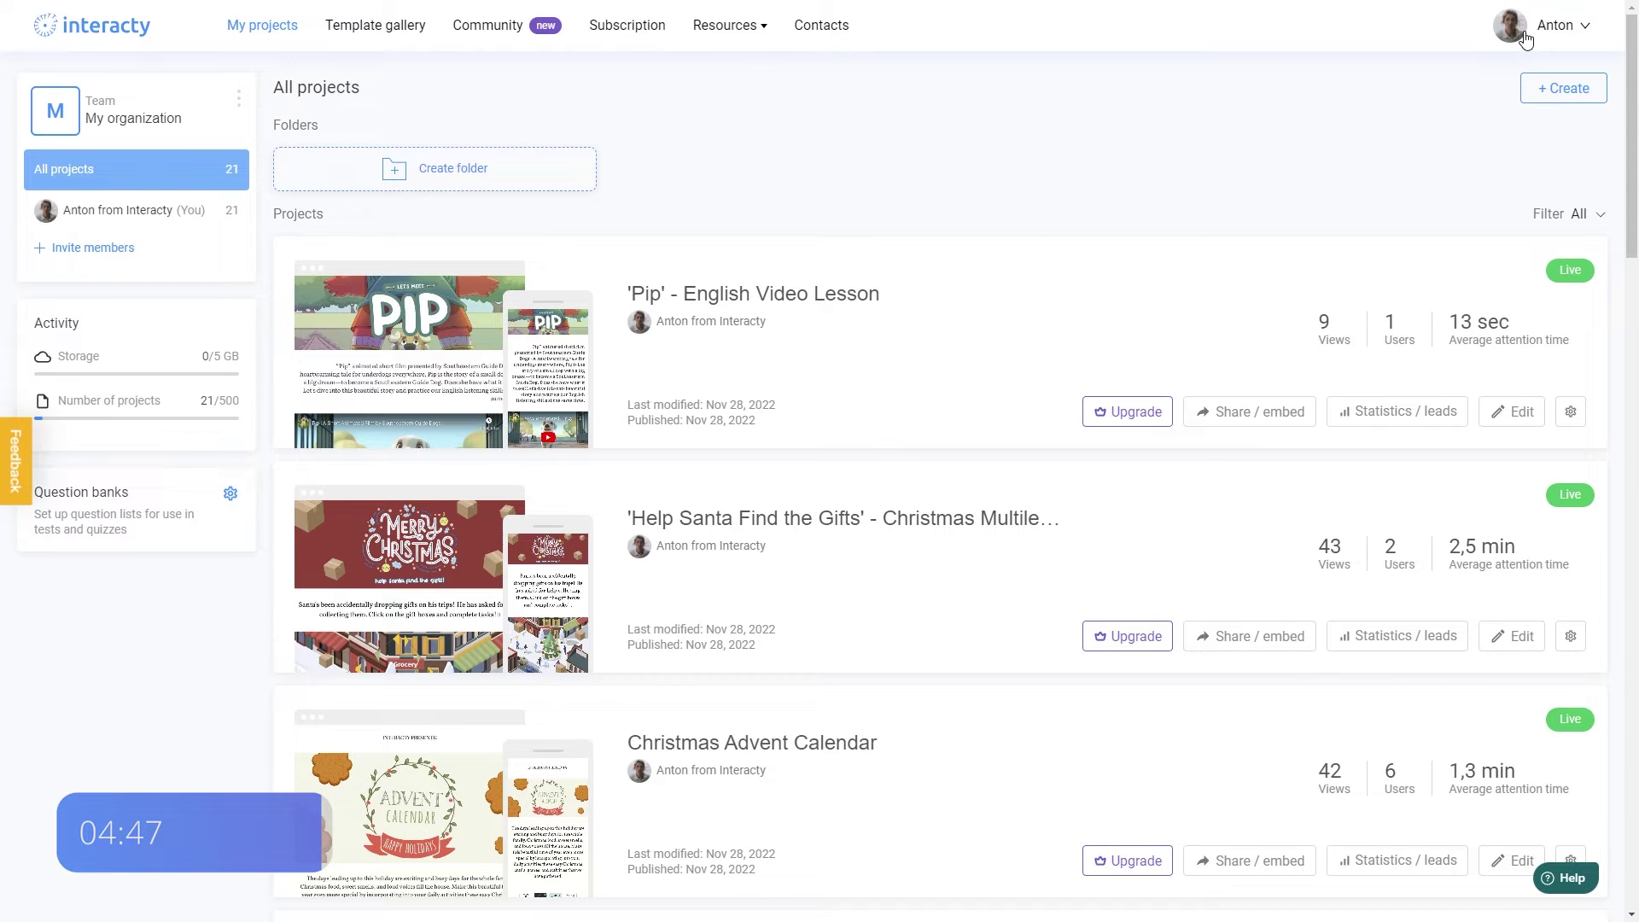
# Create a blank project from scratch and add the 12-card 'Start from scratch' Memory template.
pyautogui.click(1558, 105)
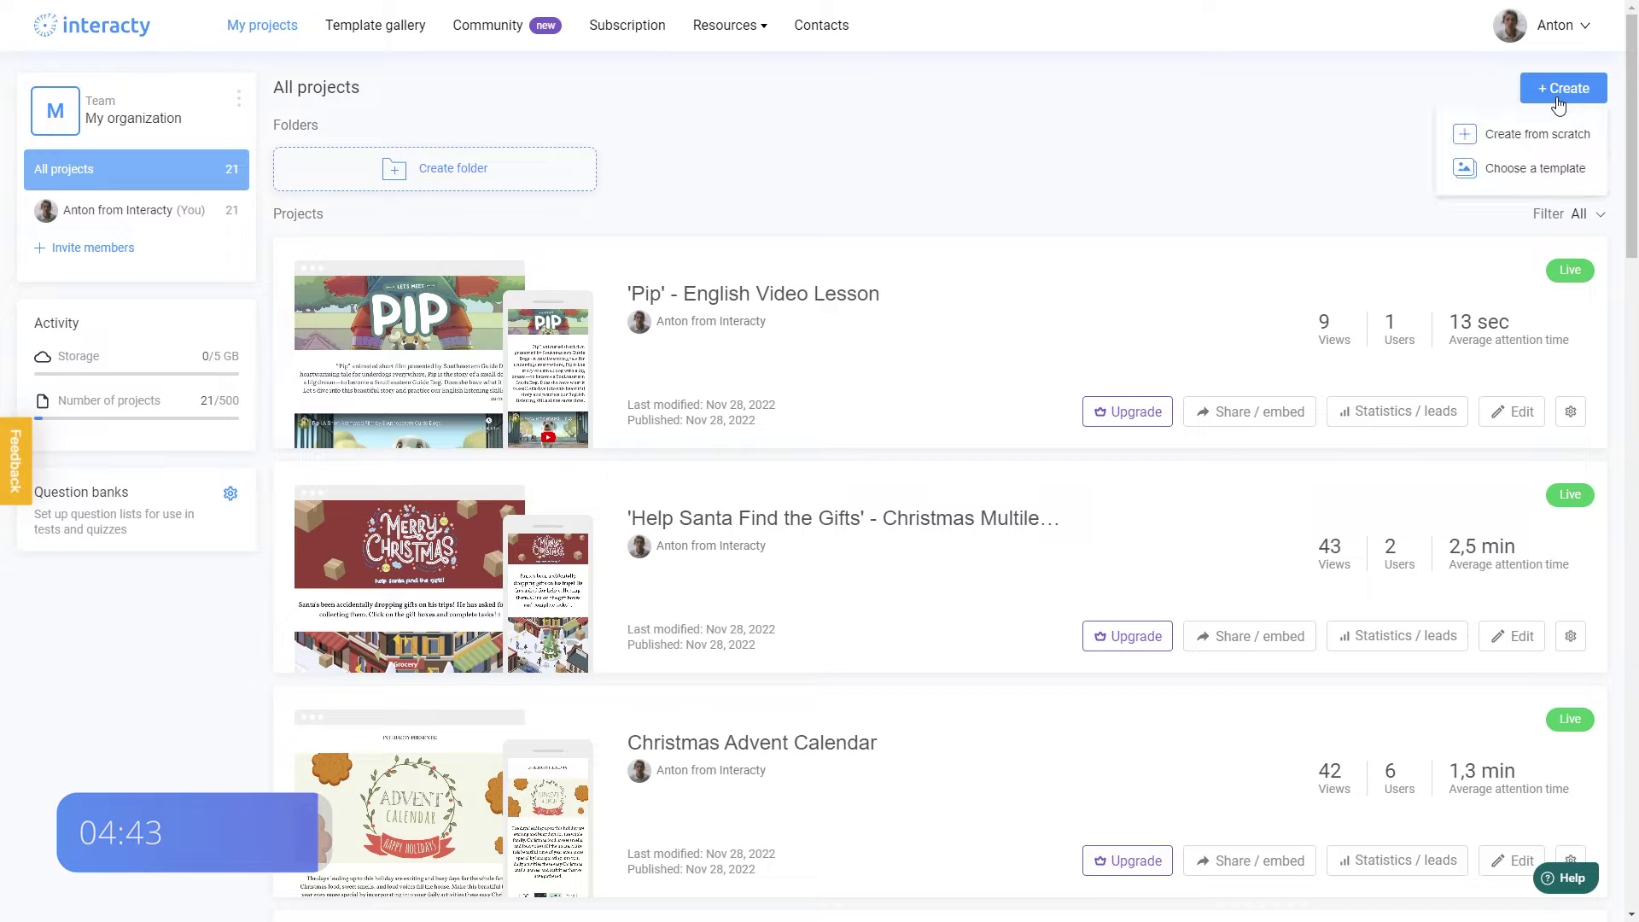
pyautogui.click(1560, 152)
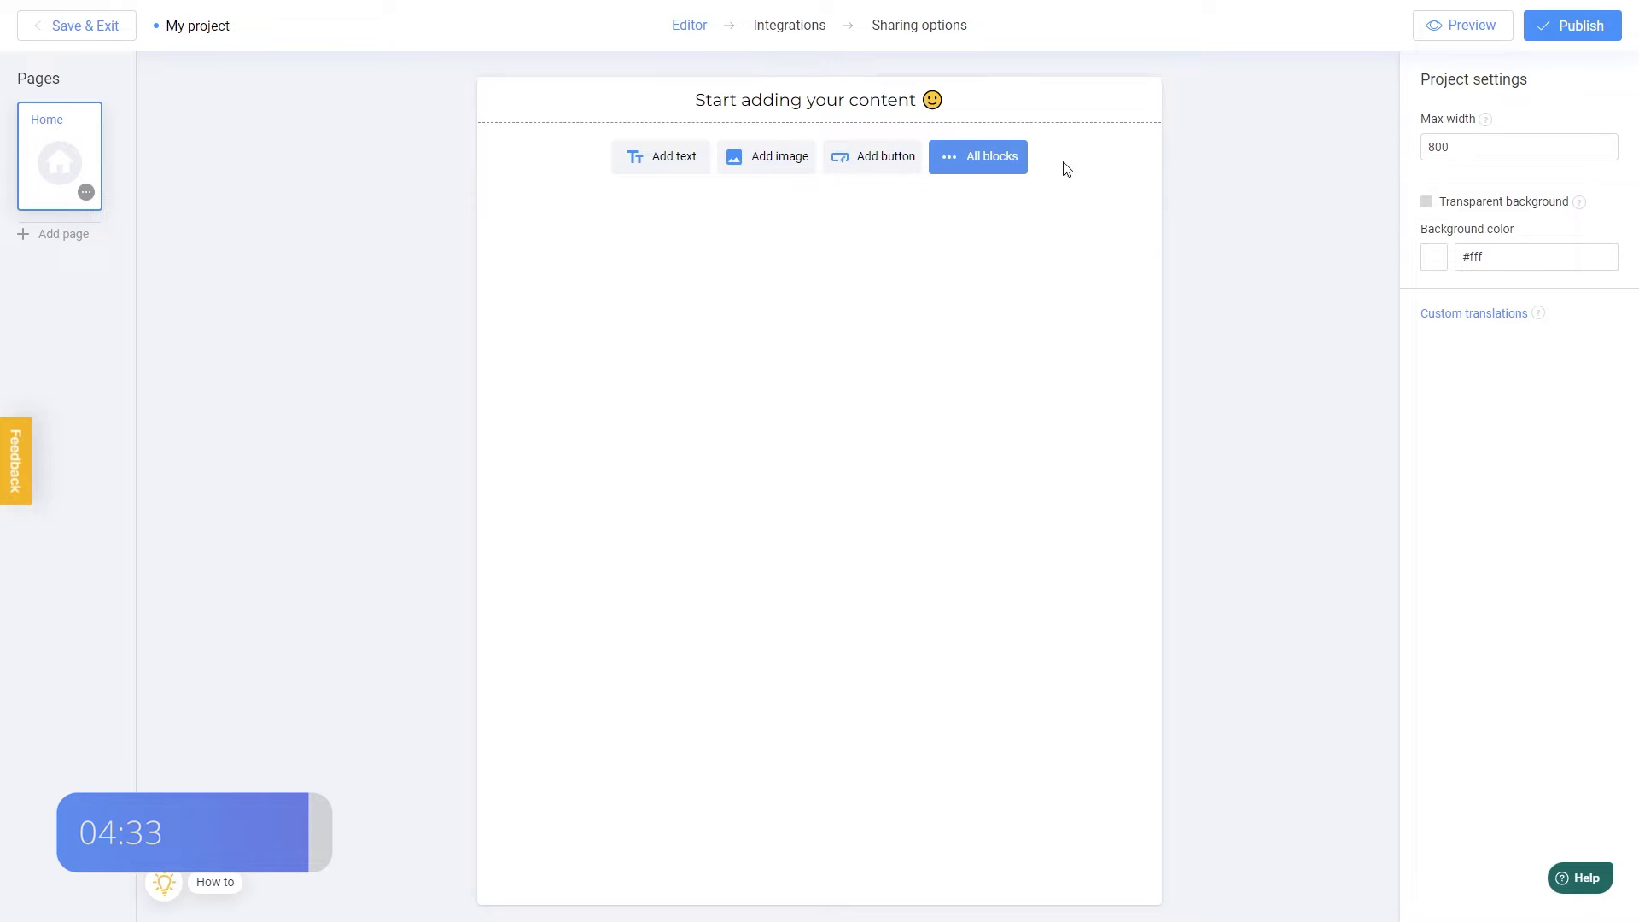
pyautogui.click(999, 167)
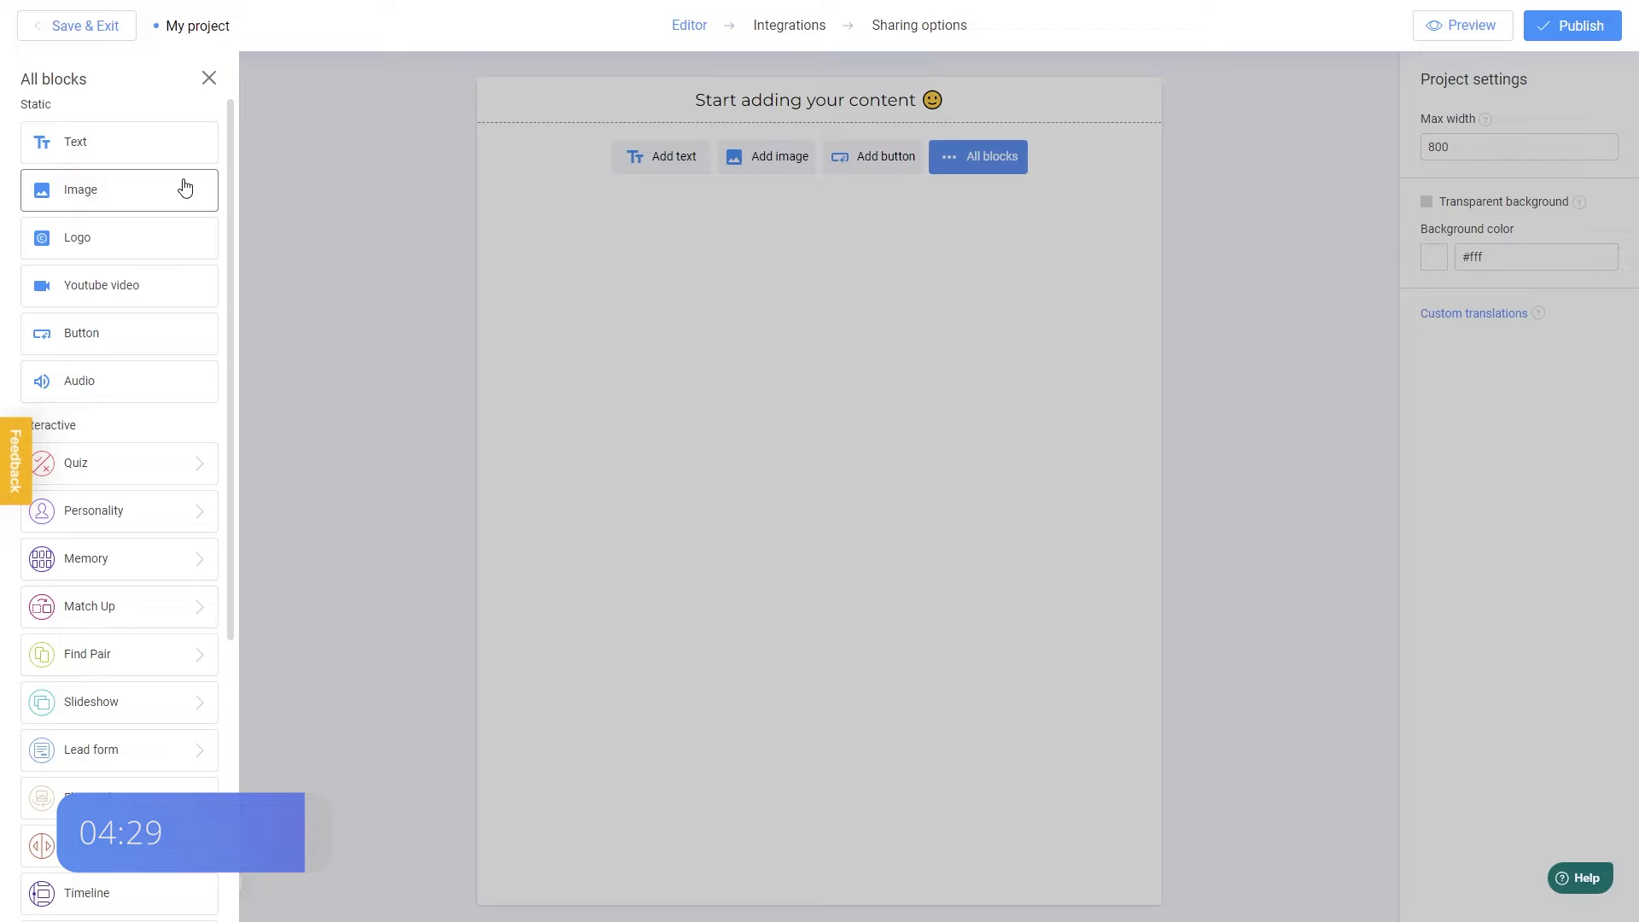
pyautogui.click(168, 571)
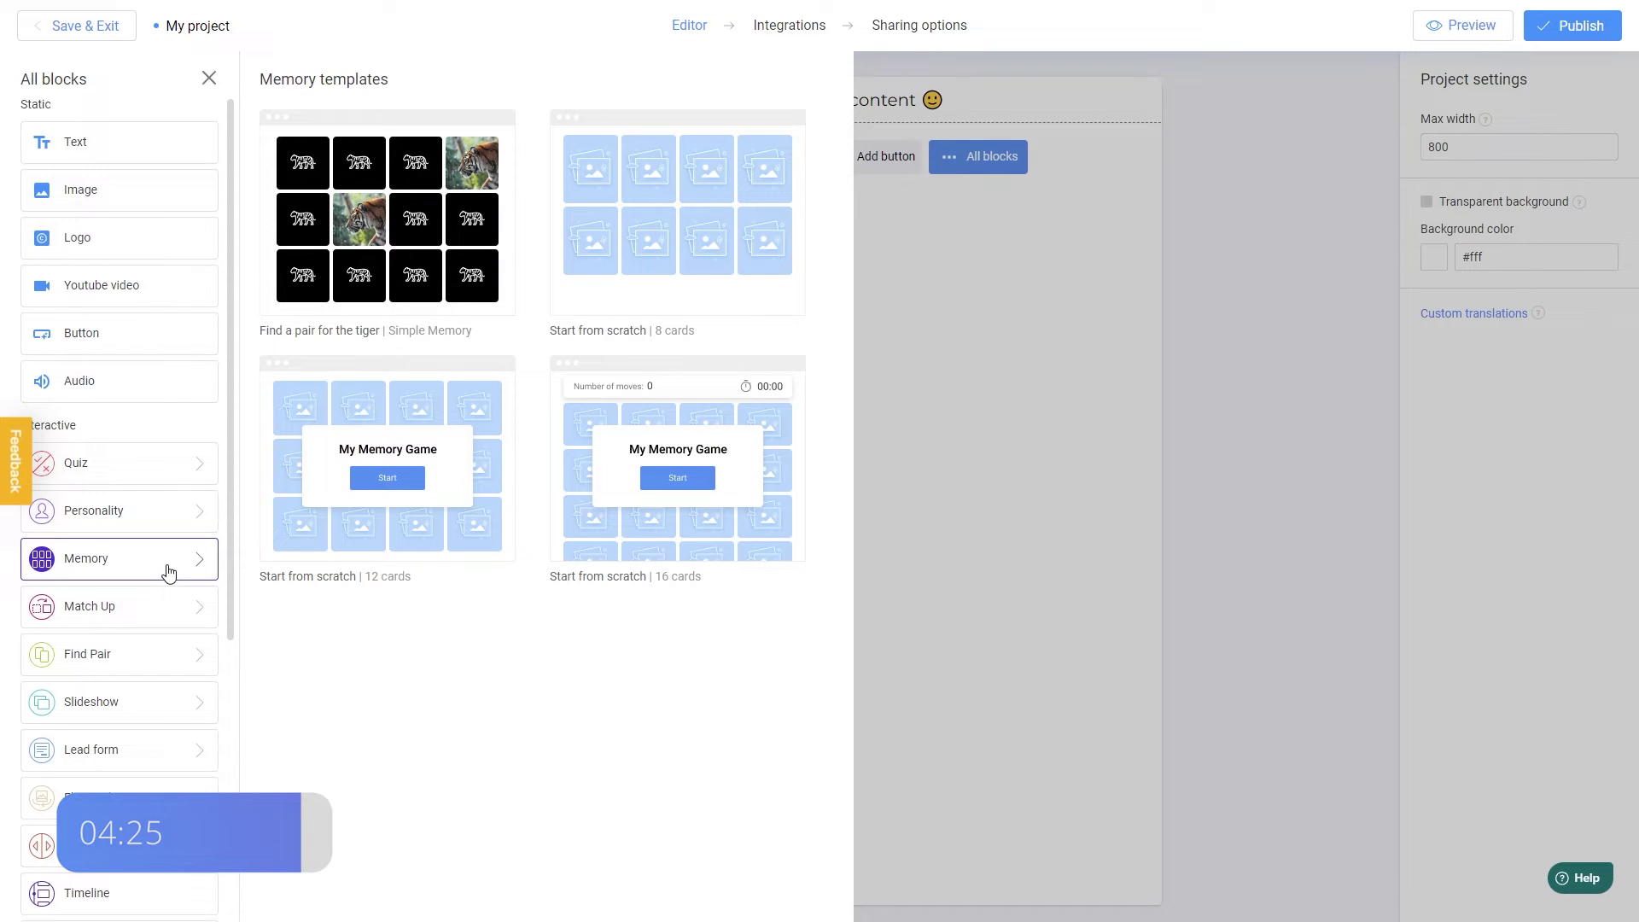
pyautogui.click(472, 561)
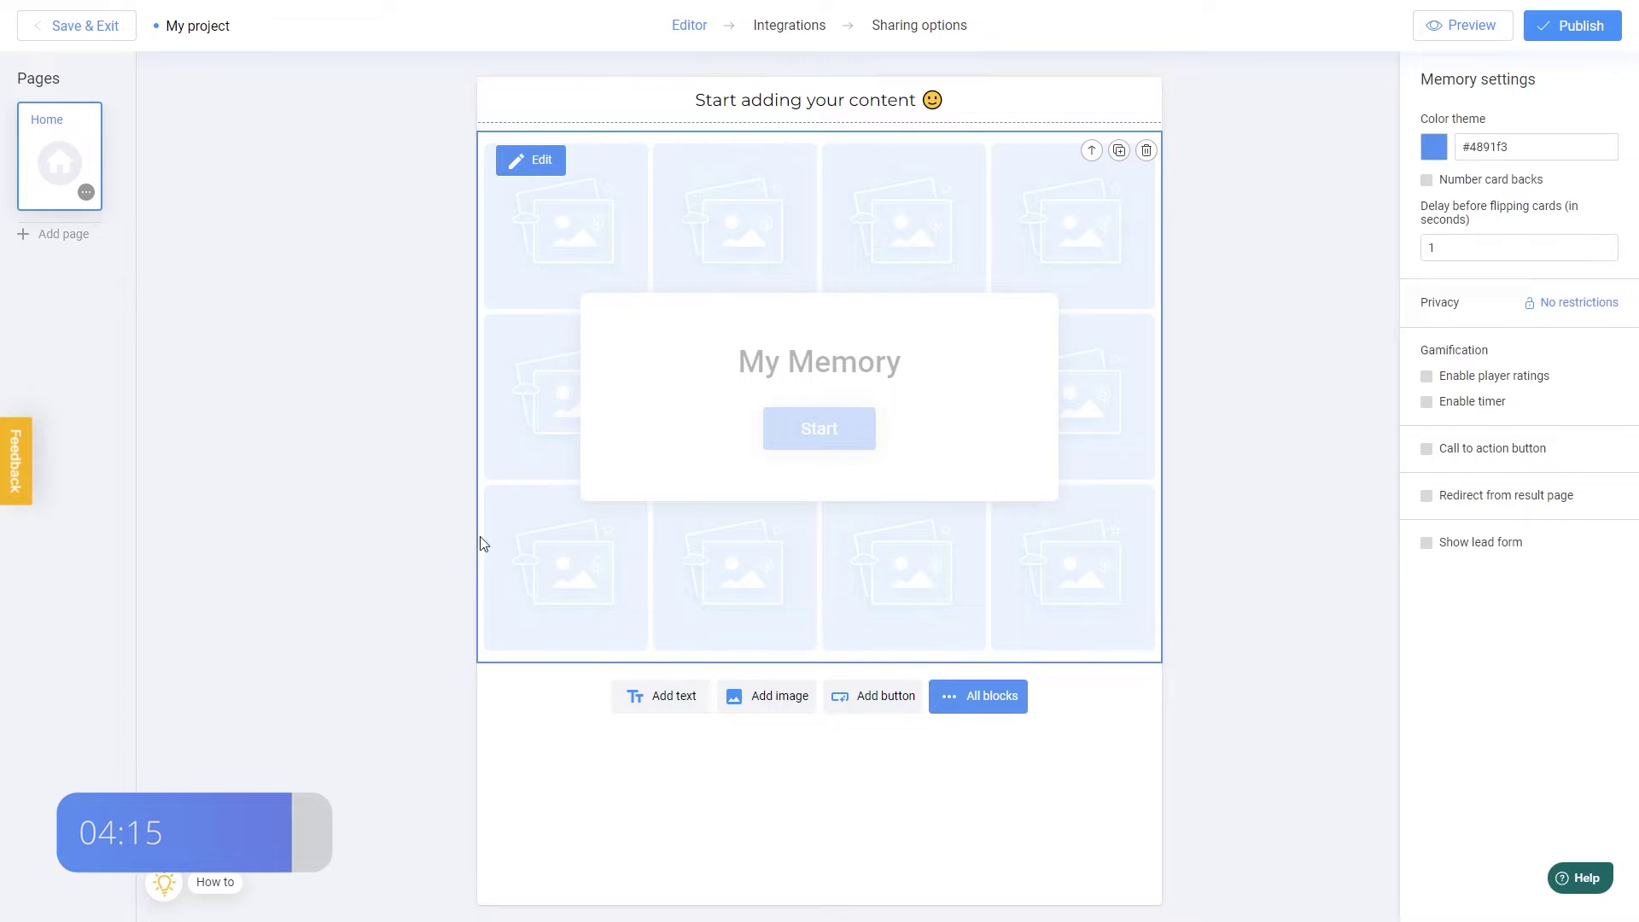
# Upload 1.png and place the purple question-mark image as the memory cards' back.
pyautogui.click(542, 162)
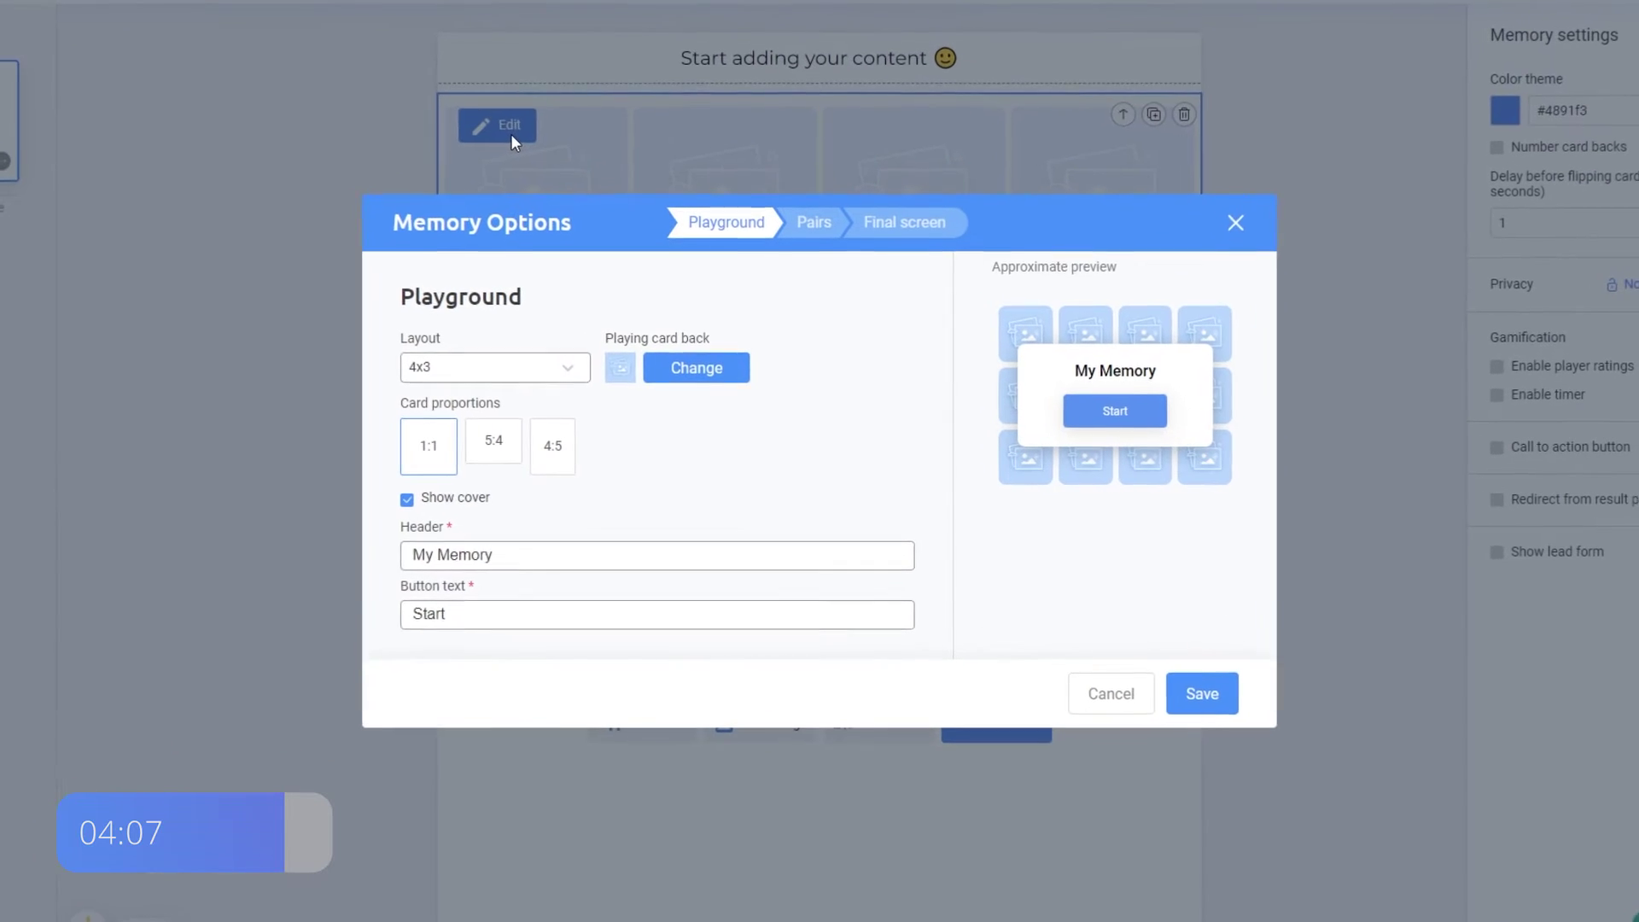
pyautogui.click(702, 386)
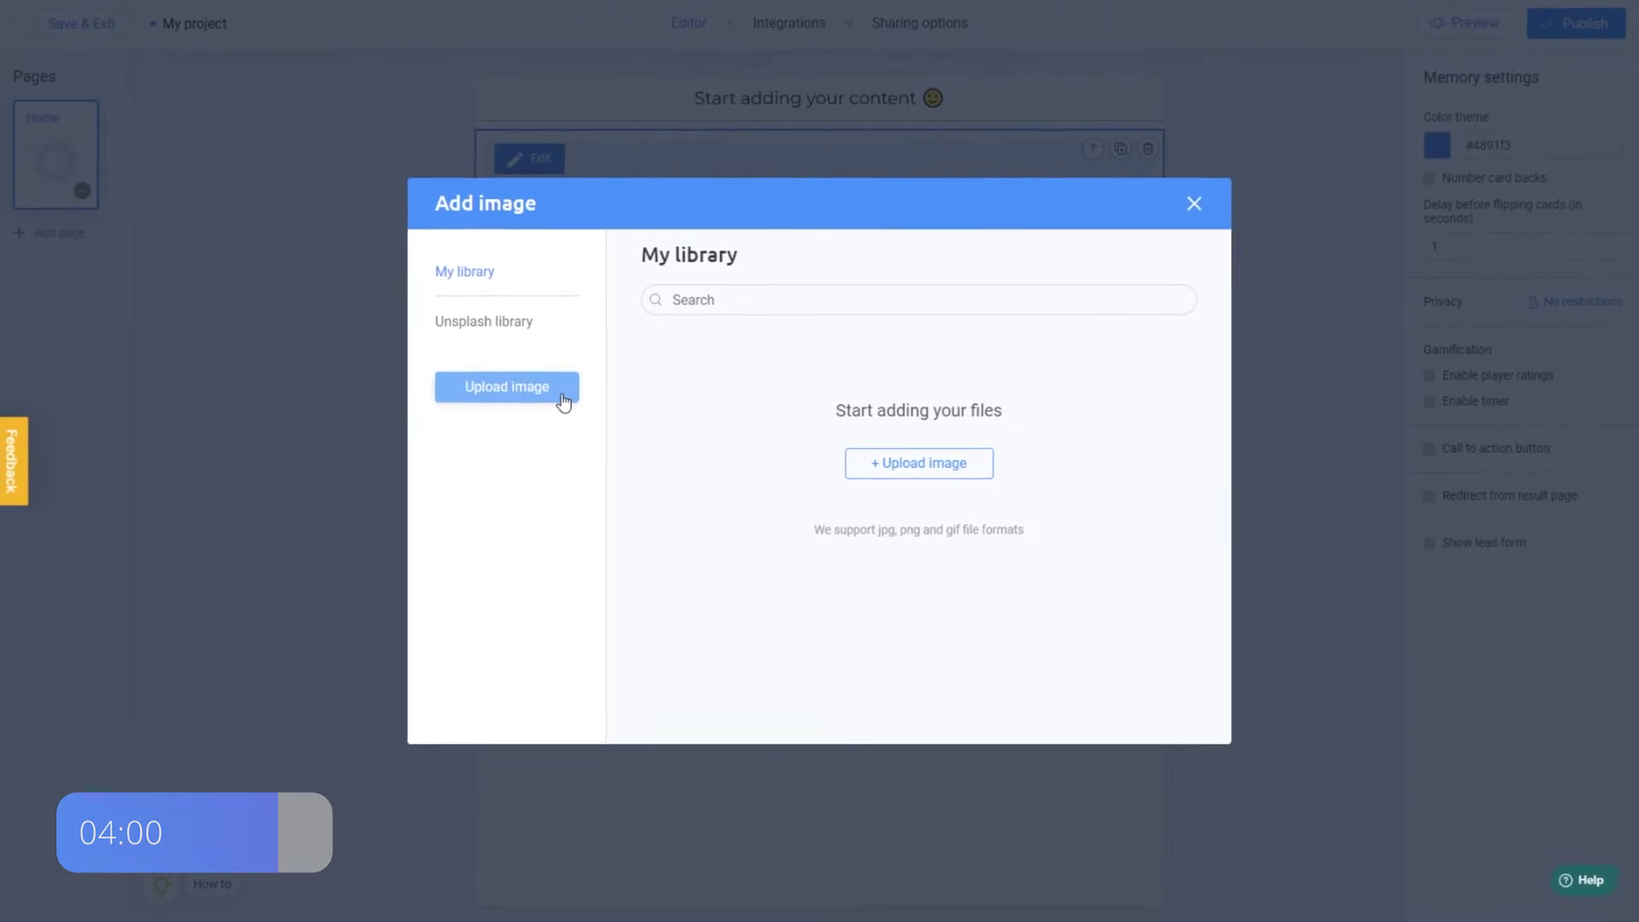
pyautogui.click(563, 400)
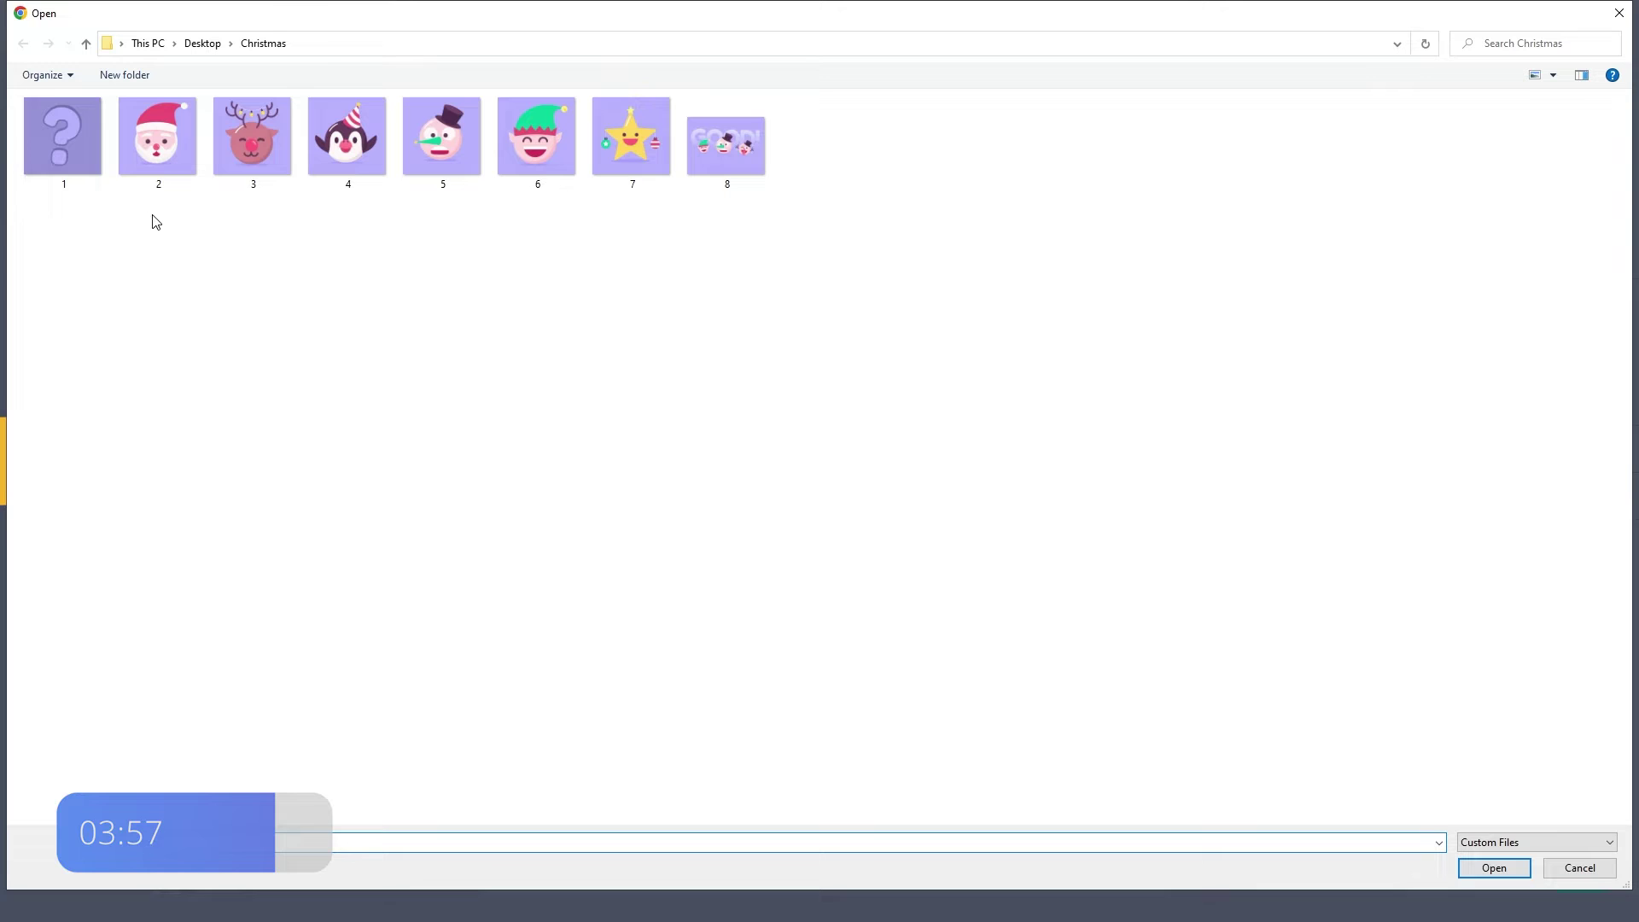
pyautogui.doubleClick(78, 162)
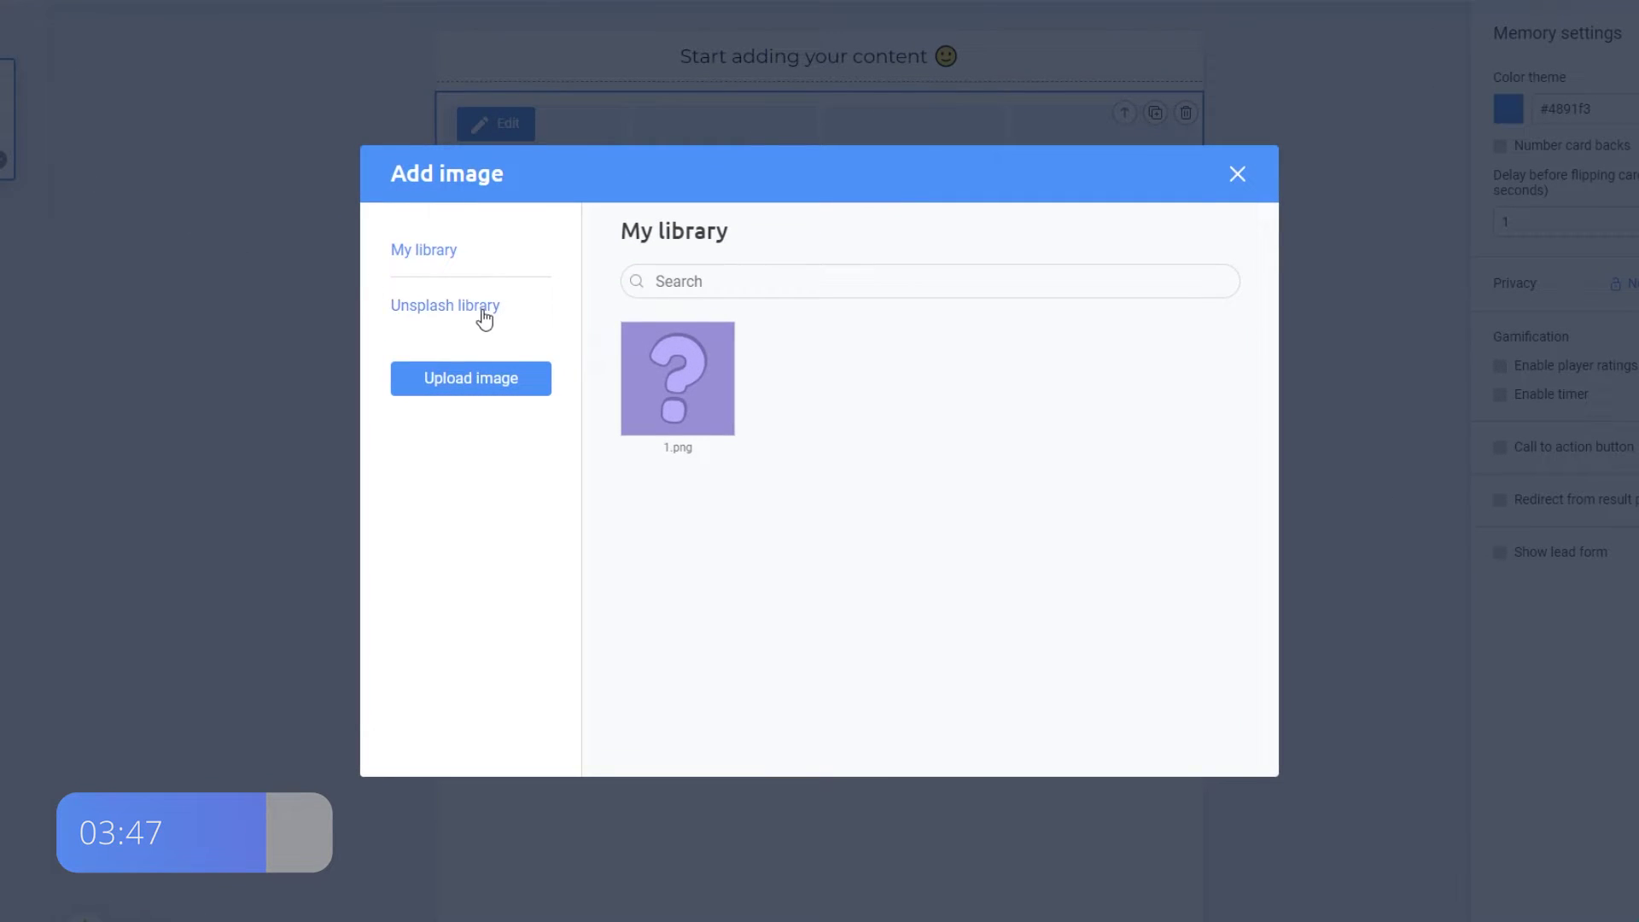
pyautogui.click(484, 319)
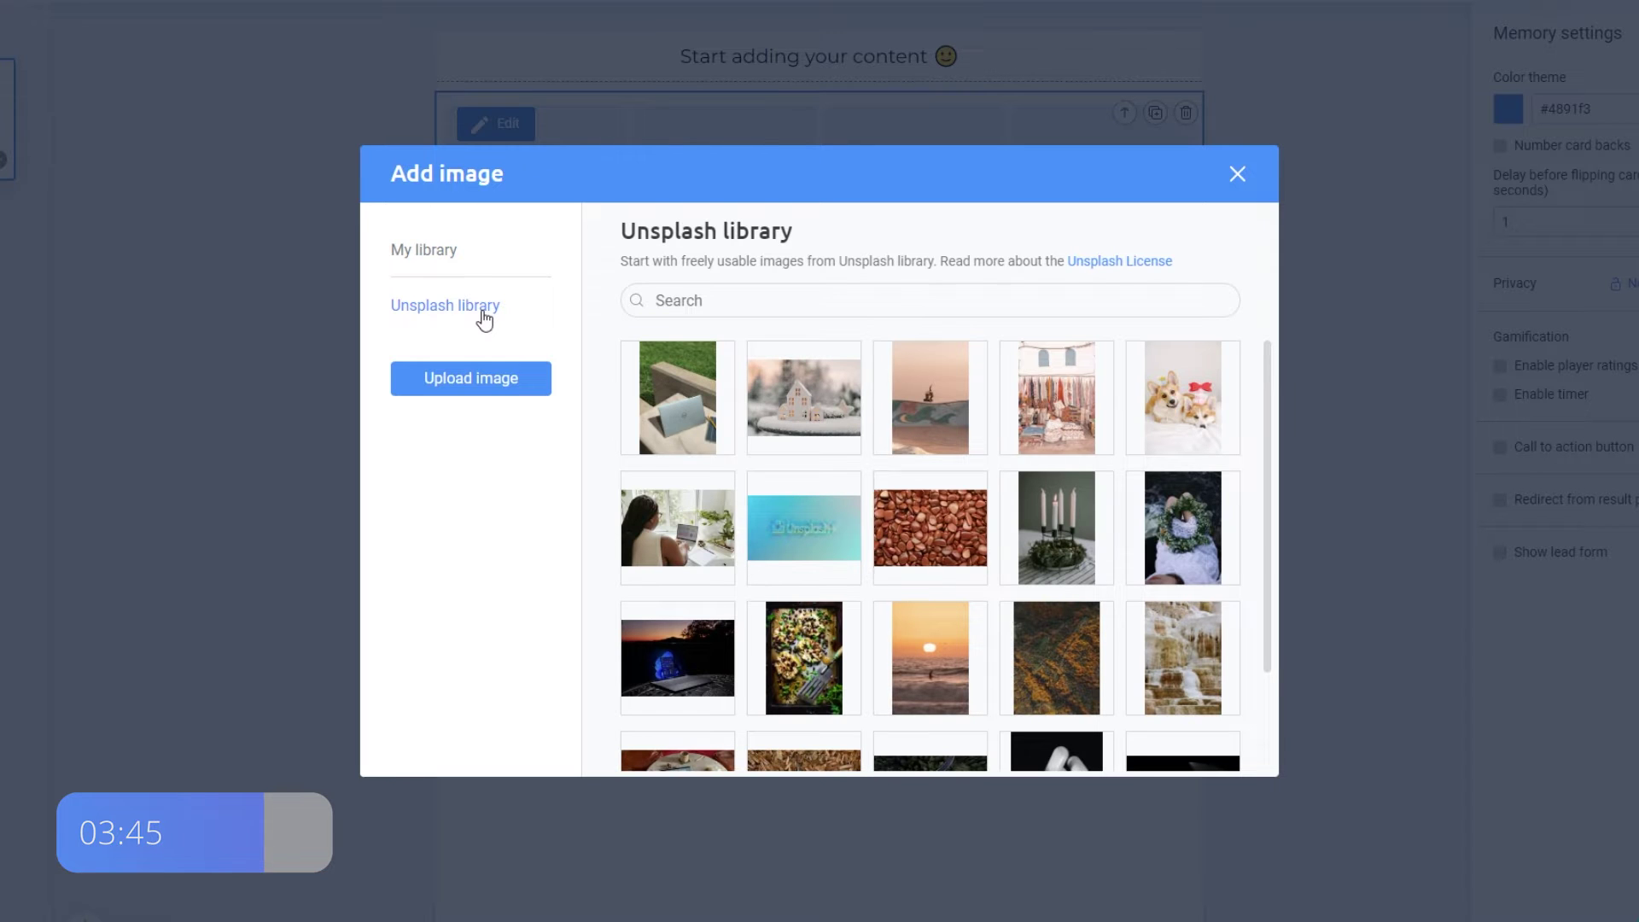
pyautogui.click(734, 301)
pyautogui.write('question')
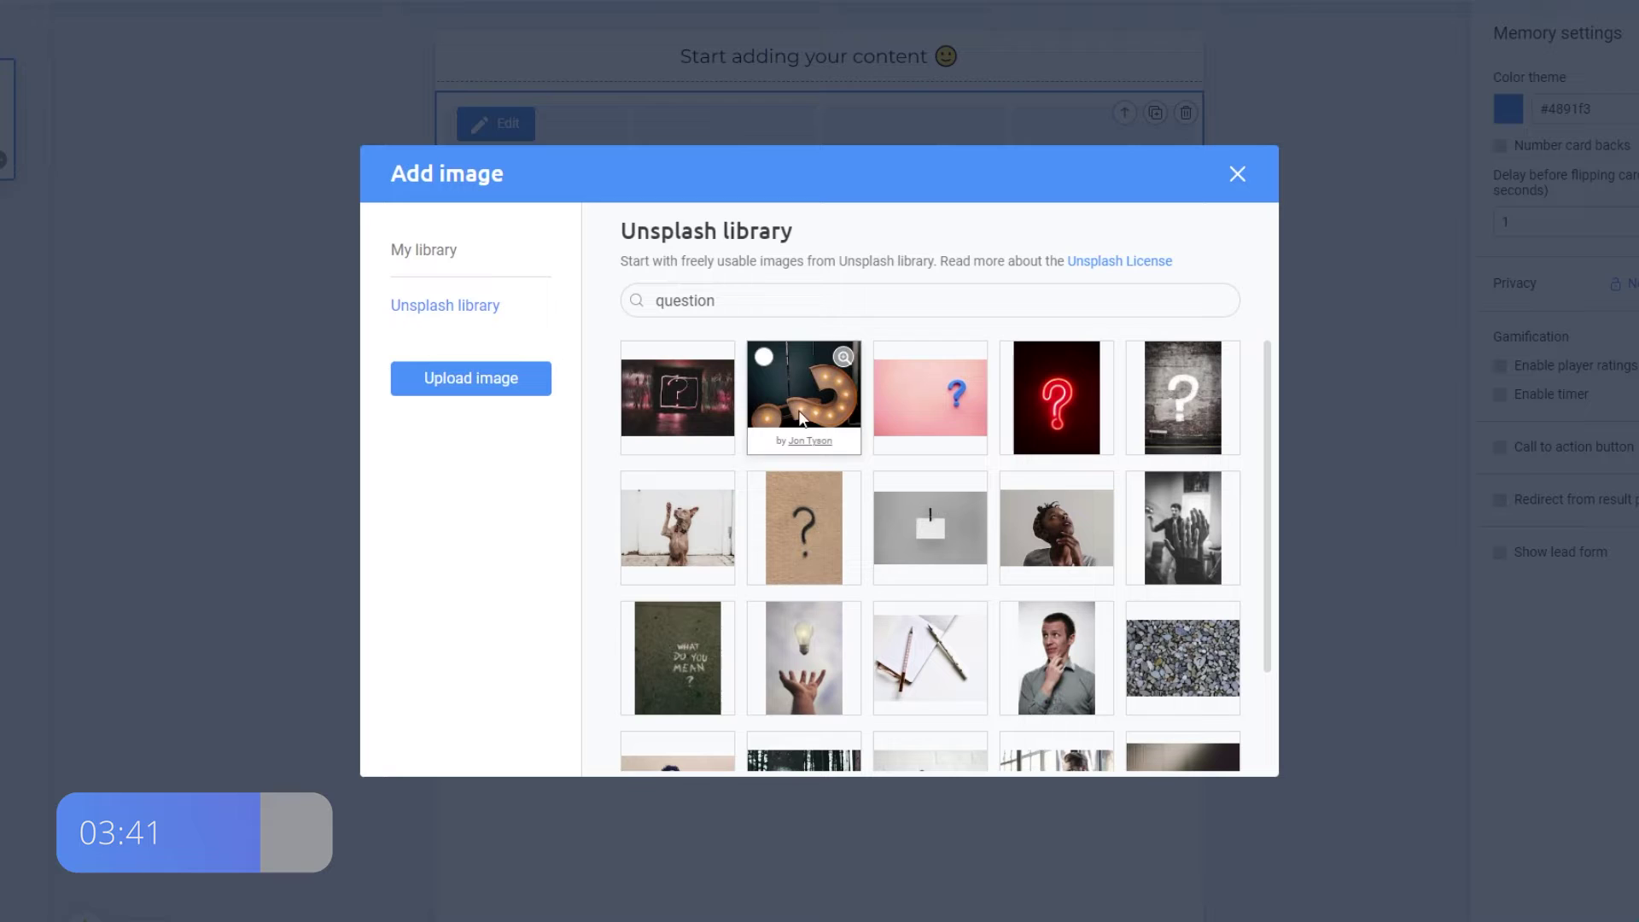
pyautogui.moveTo(1052, 421)
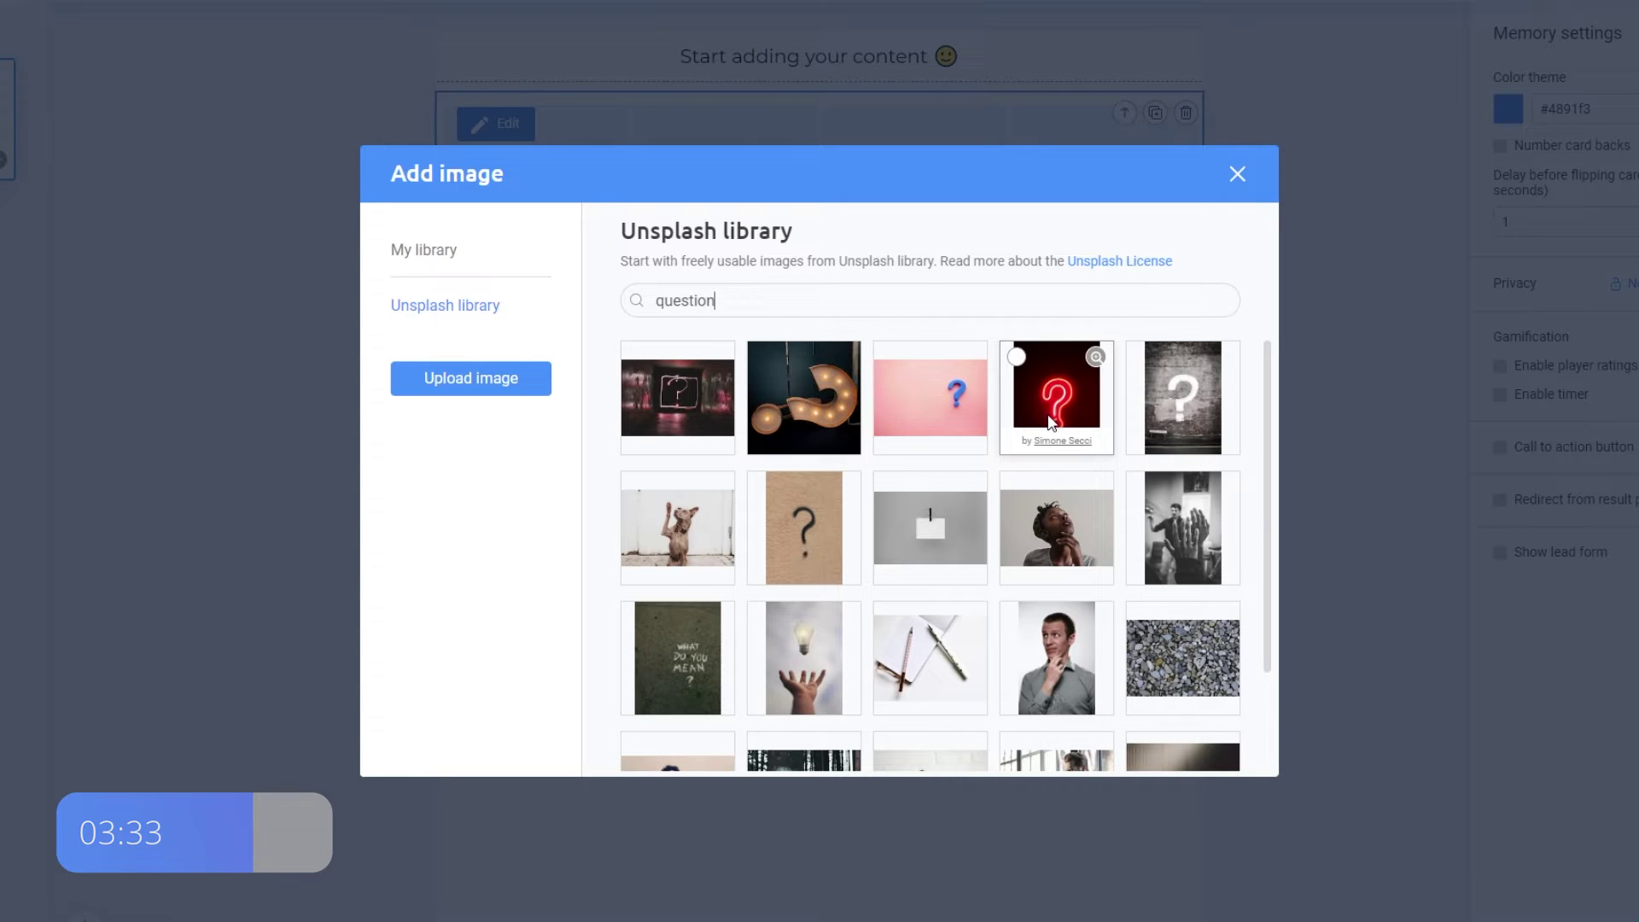
pyautogui.click(449, 254)
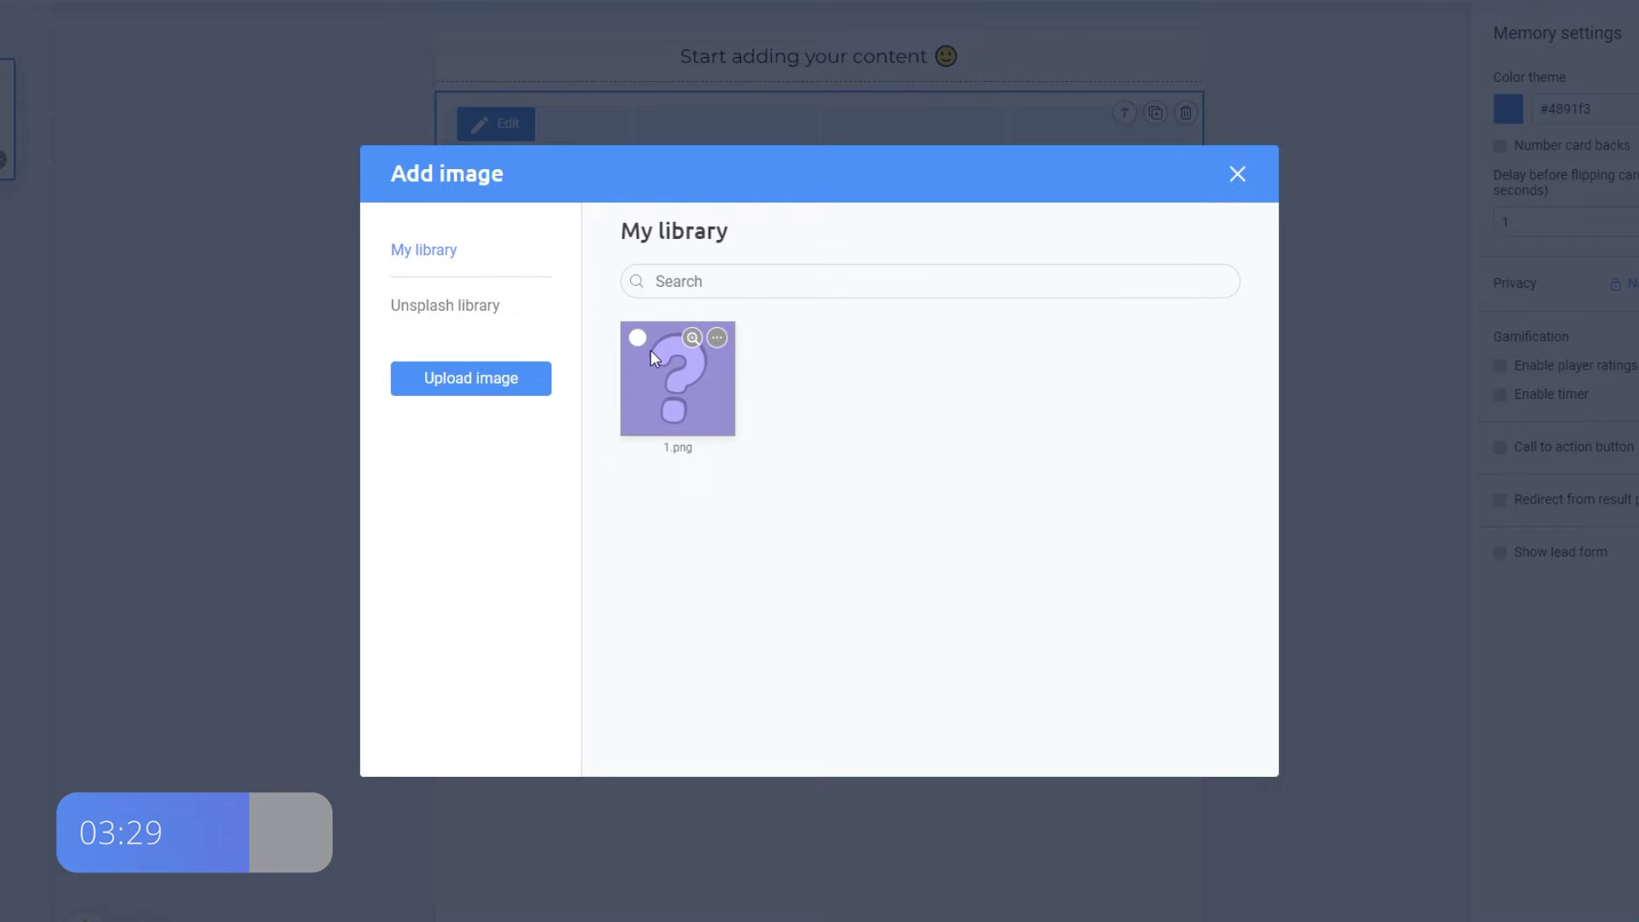
pyautogui.click(678, 366)
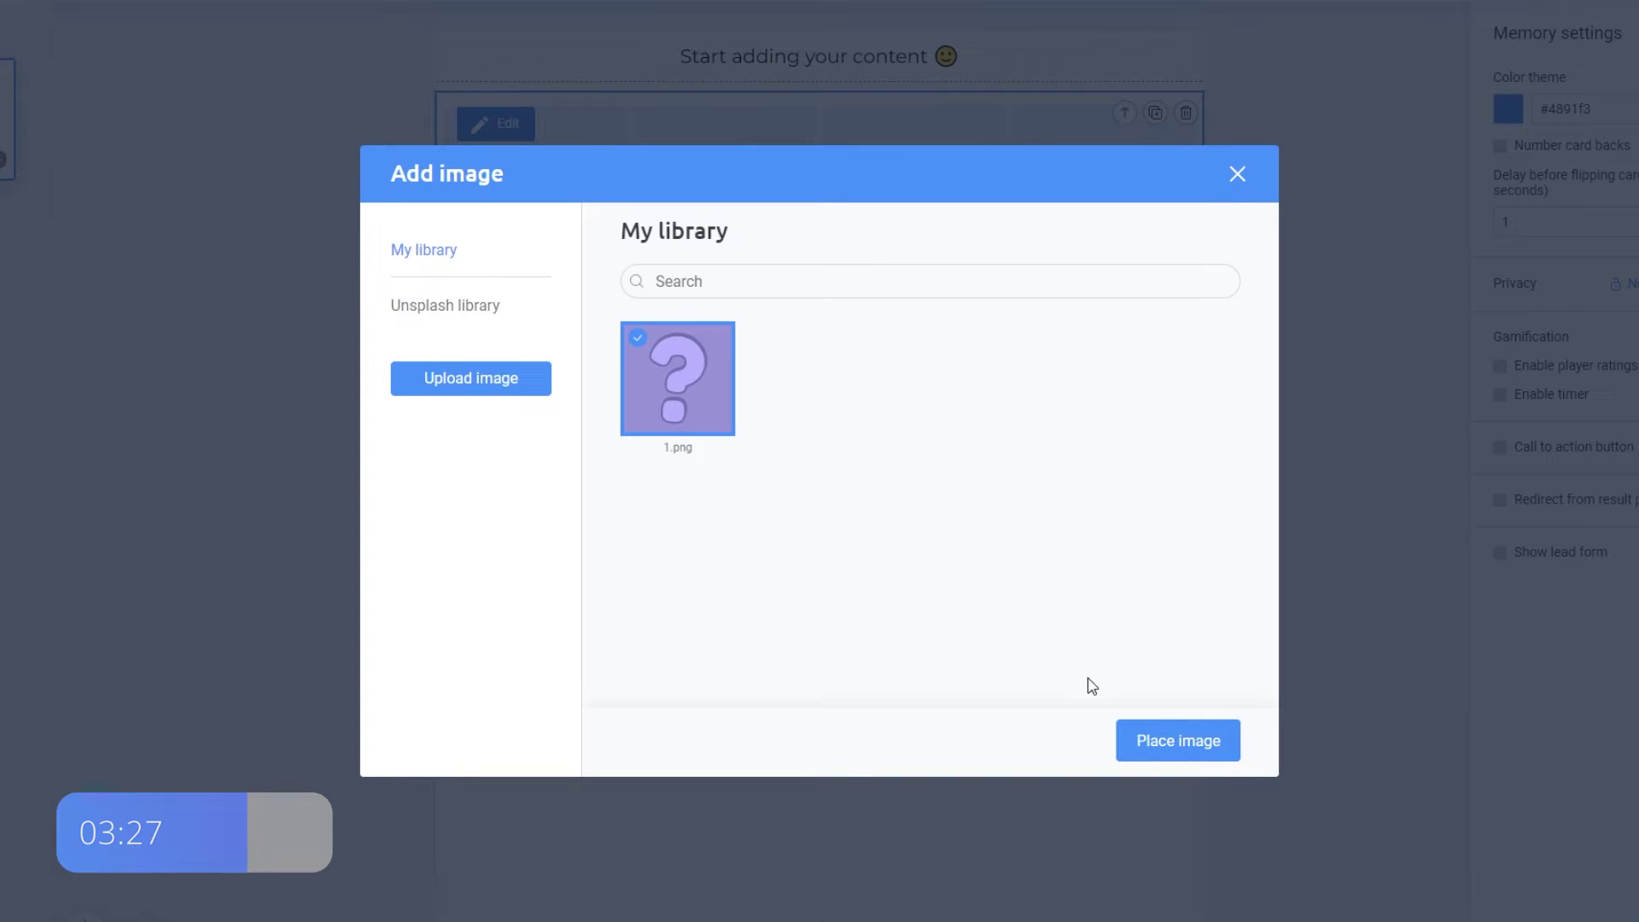
pyautogui.click(1186, 754)
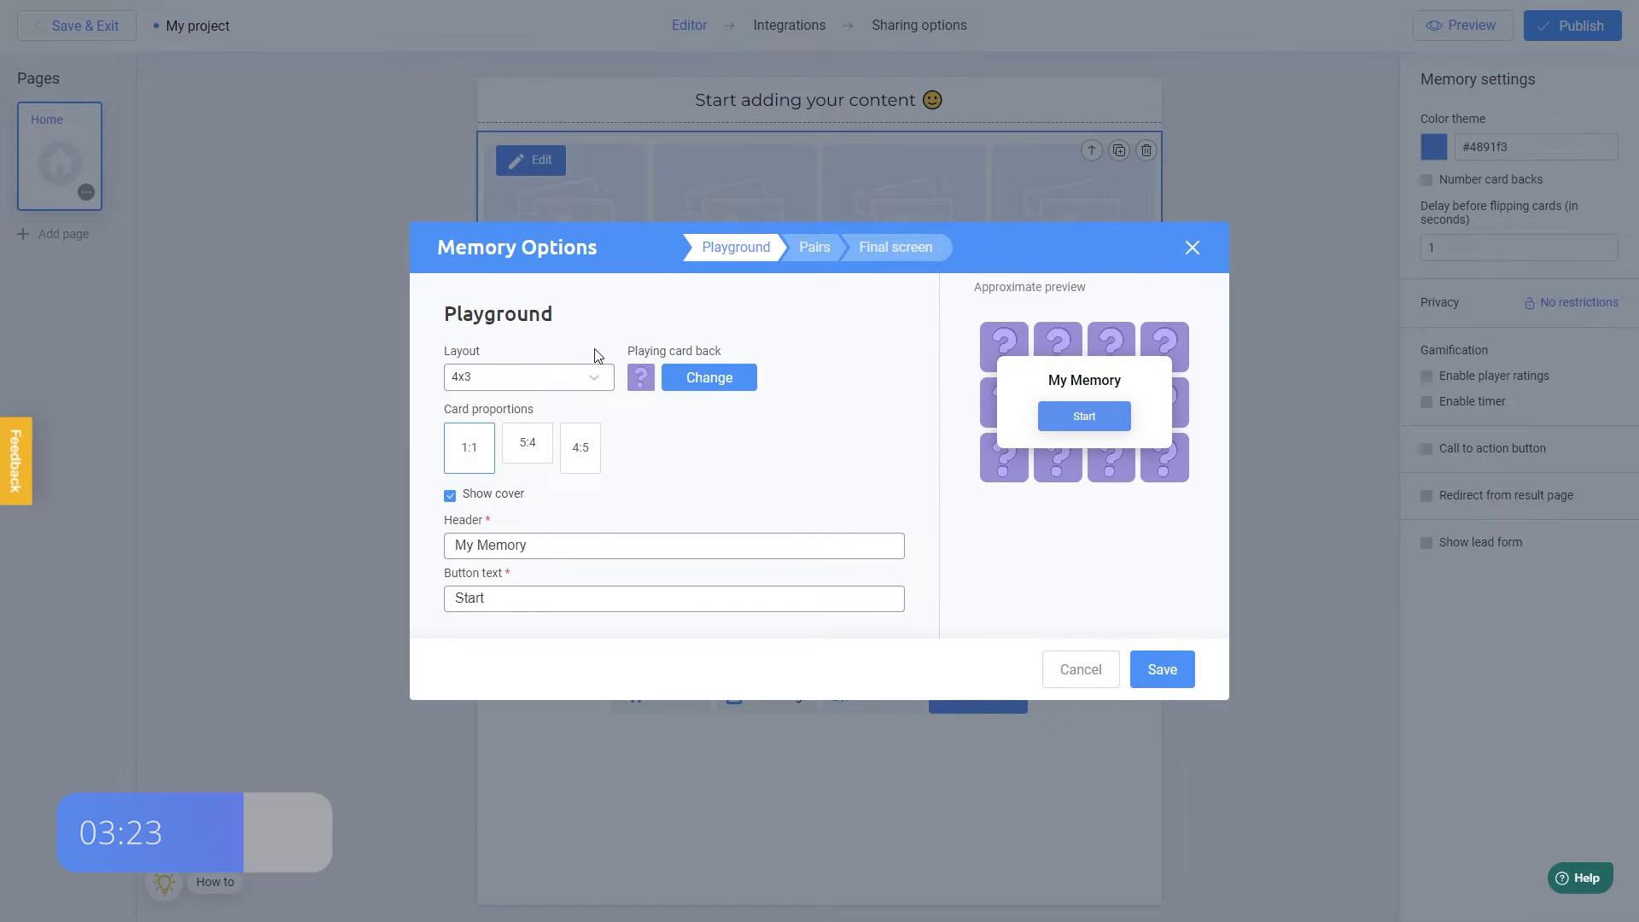
# Replace the cover header 'My Memory' with 'Are you ready?'.
pyautogui.click(598, 544)
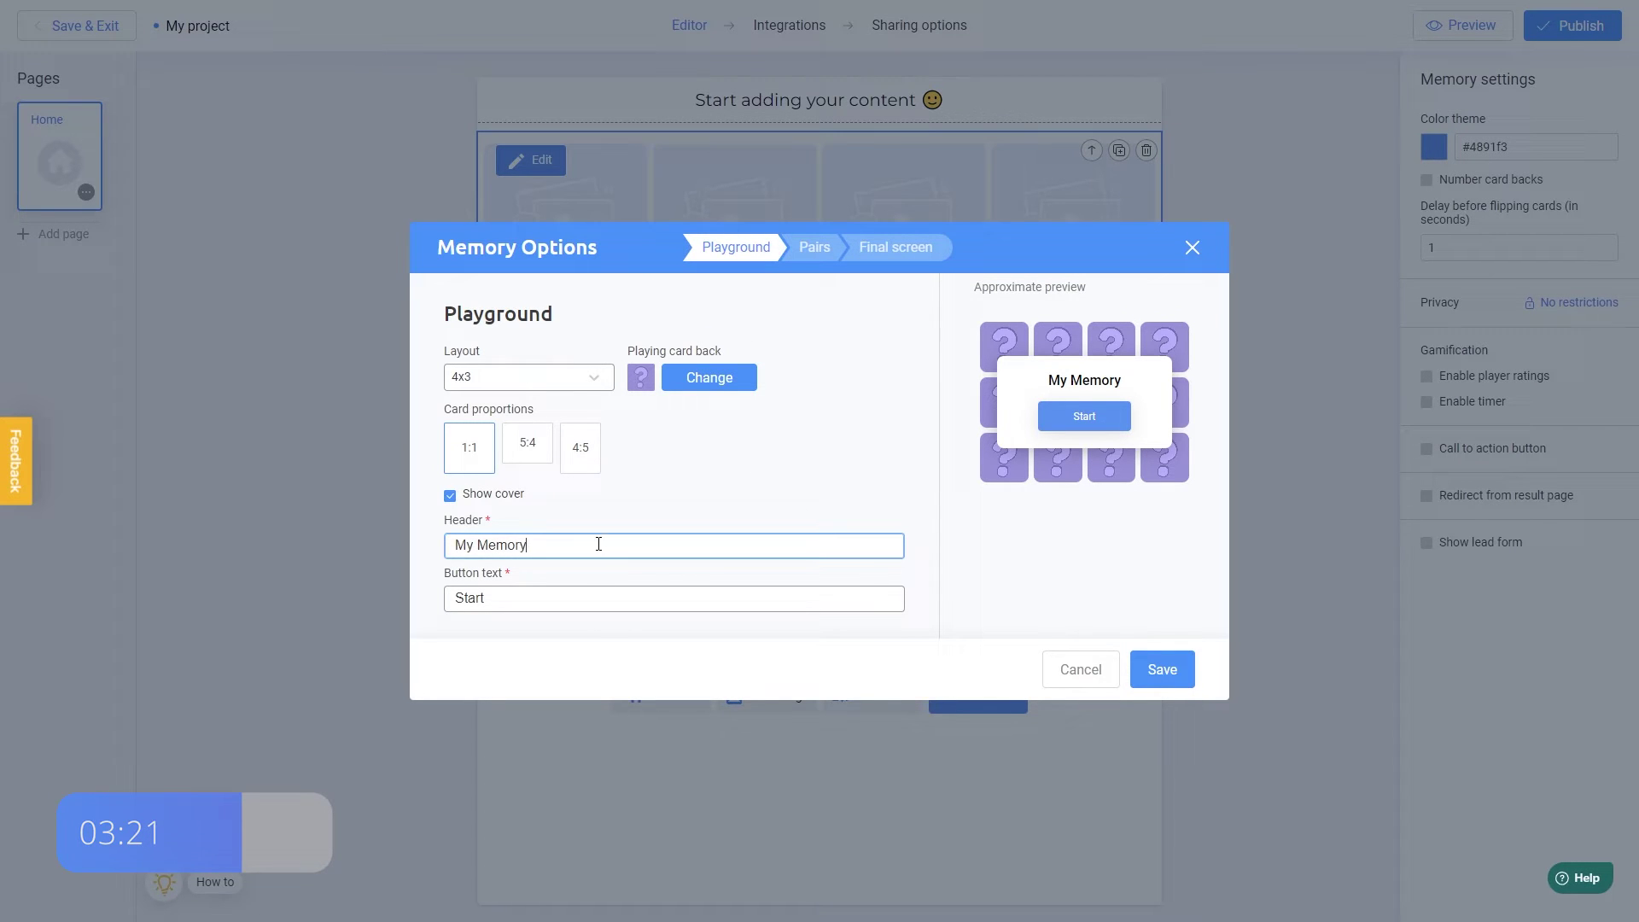
pyautogui.moveTo(599, 544); pyautogui.dragTo(437, 544)
pyautogui.write('Are ')
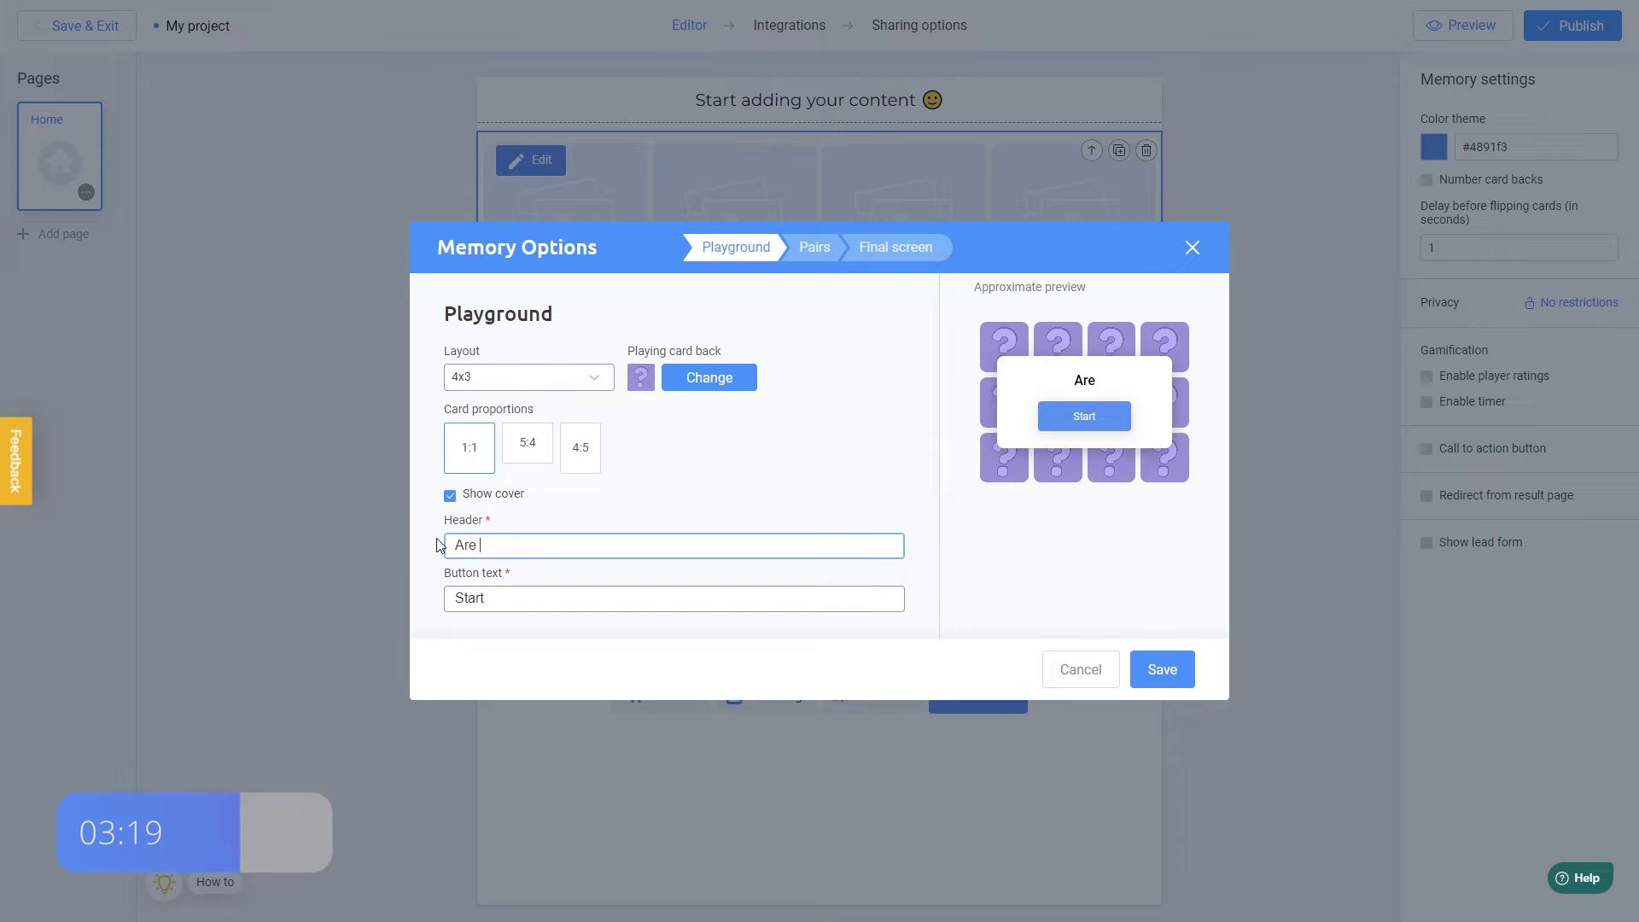
pyautogui.write('you ready?')
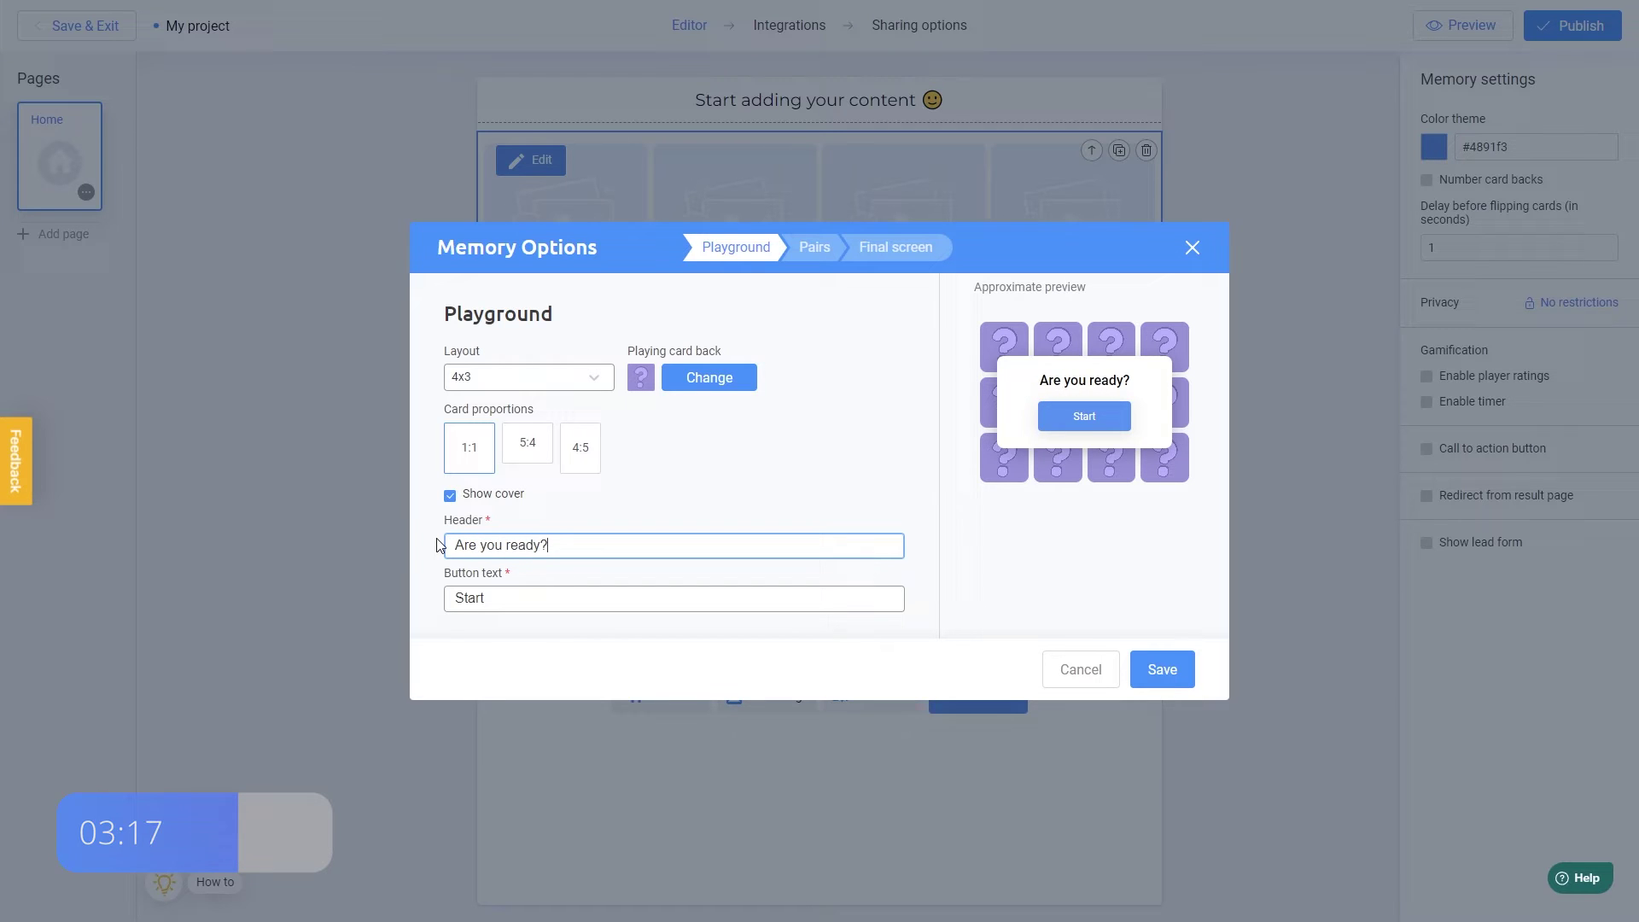
pyautogui.click(611, 503)
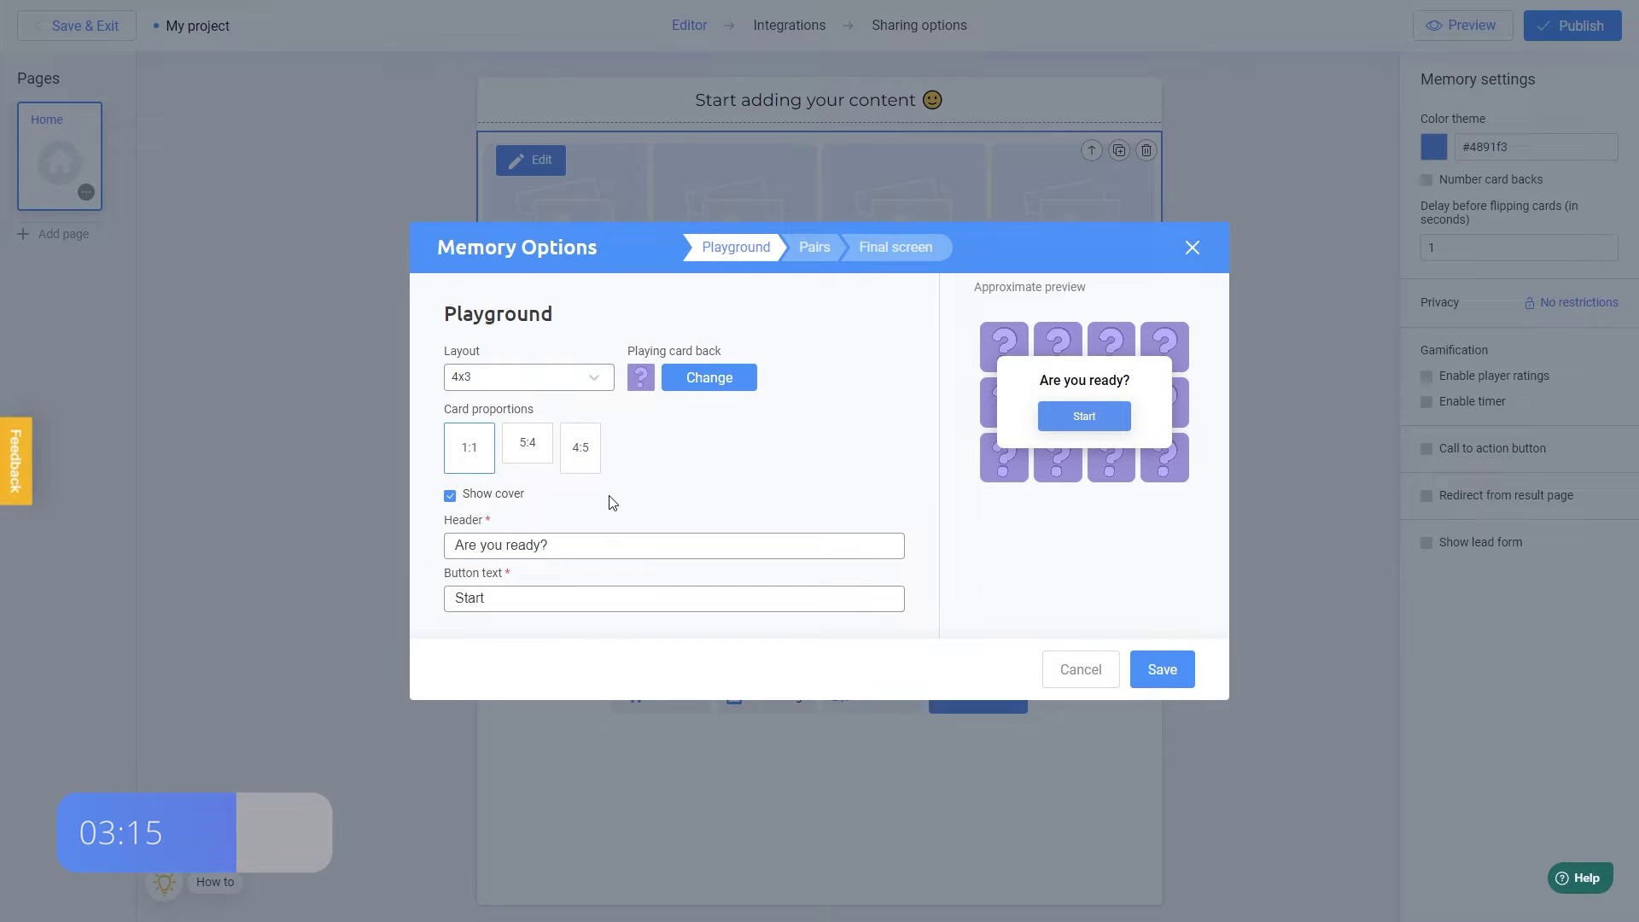
# Upload the Santa image 2.png and place it on both Pair 1 cards.
pyautogui.click(826, 261)
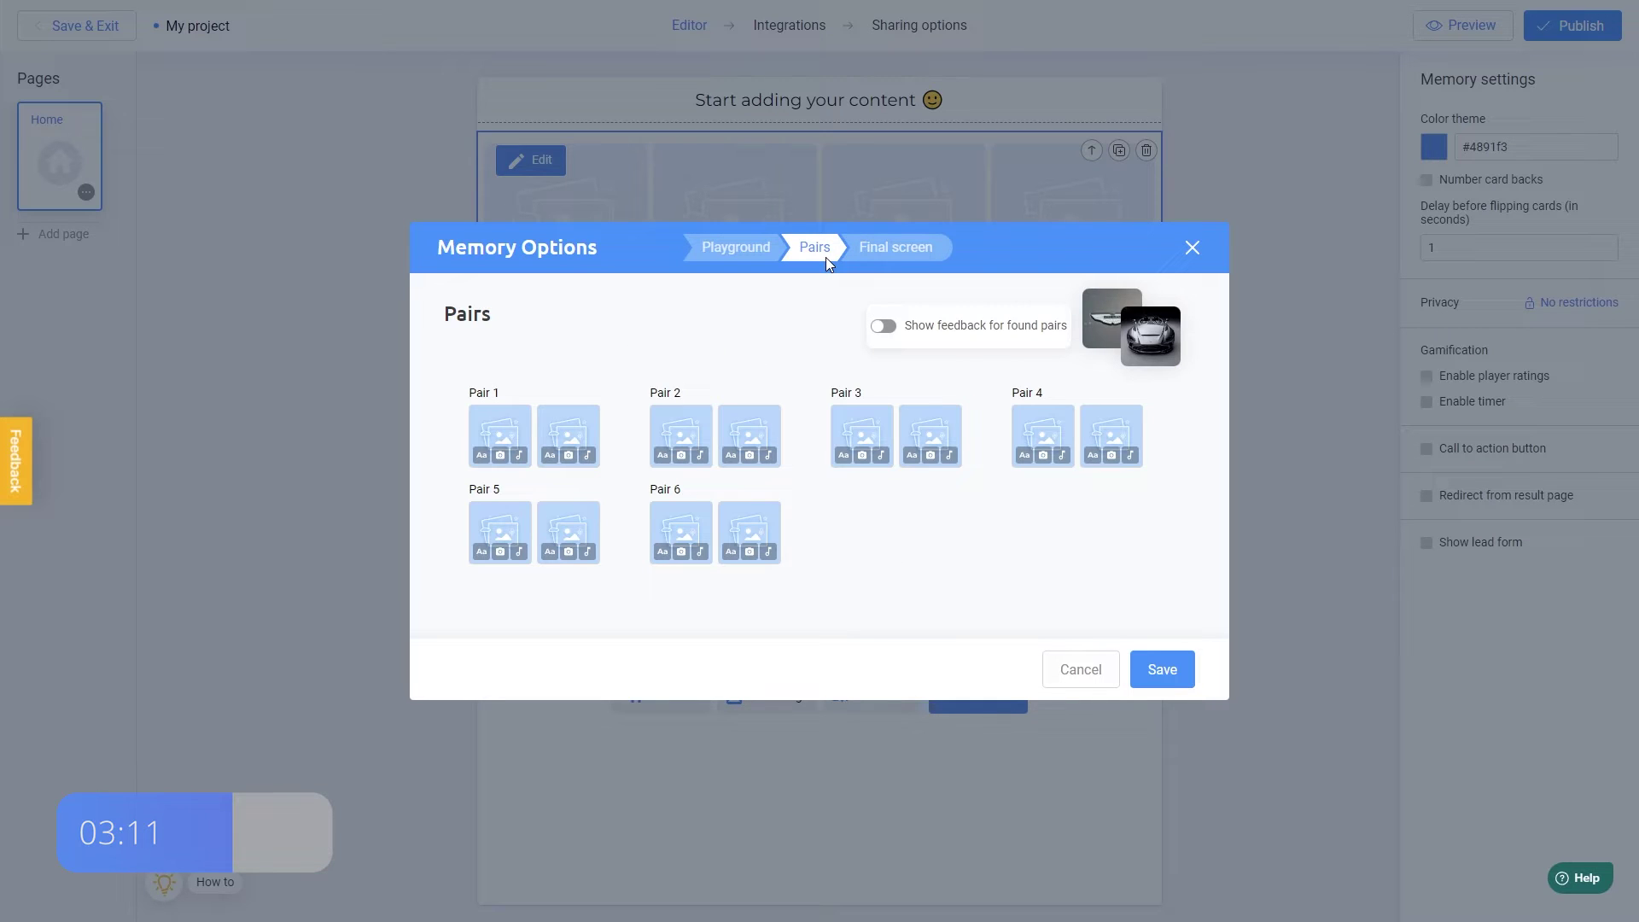
pyautogui.click(500, 456)
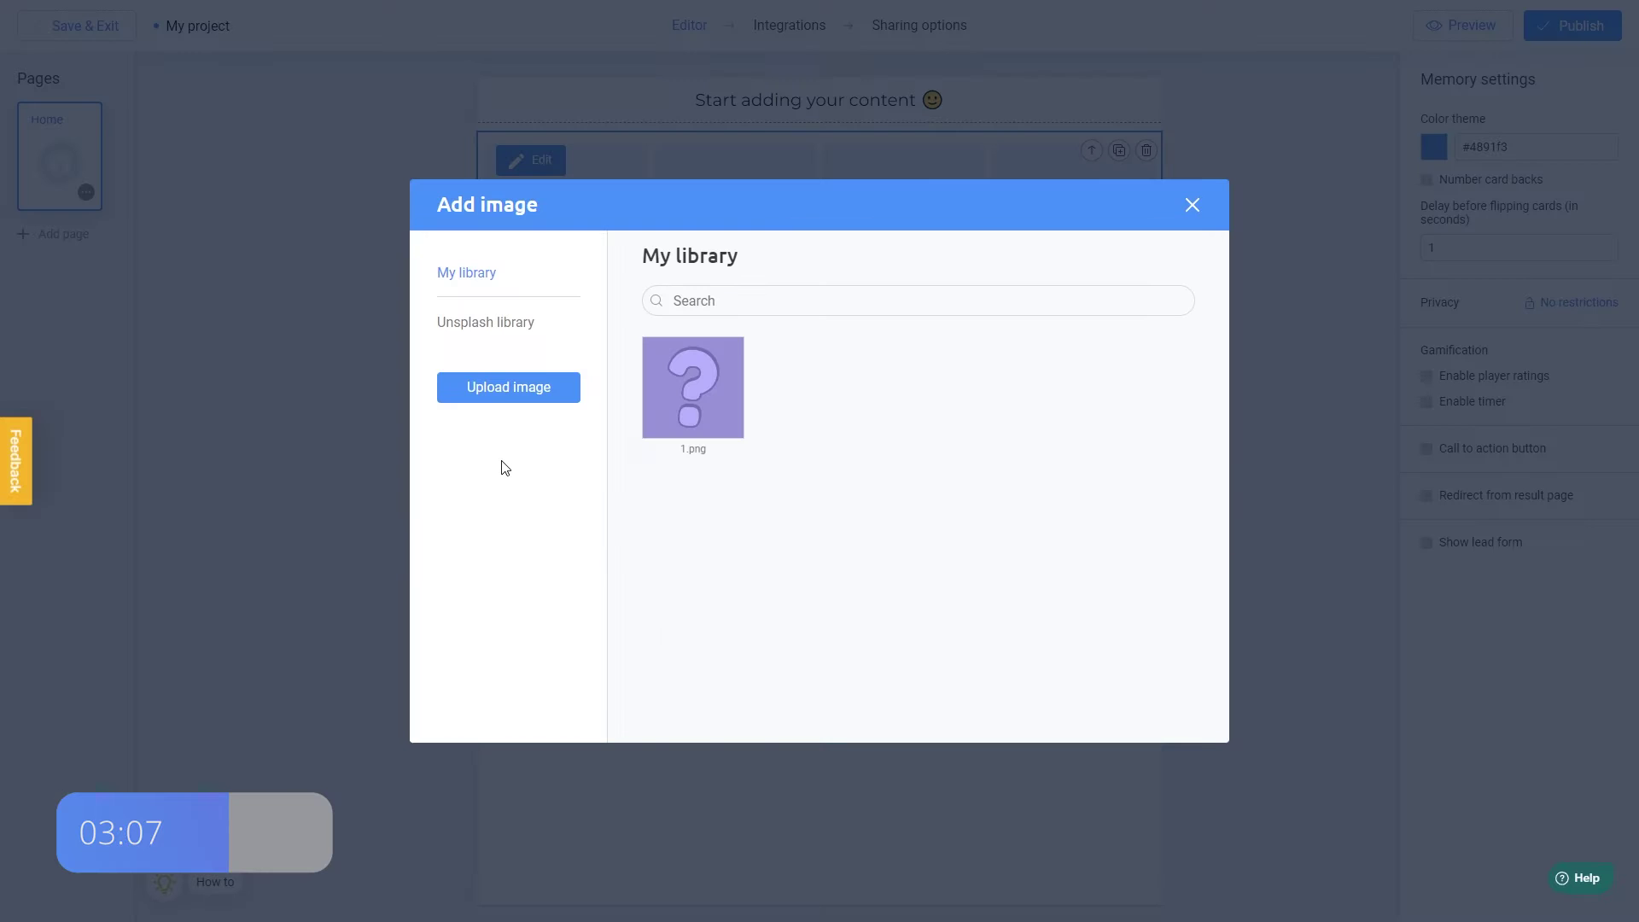
pyautogui.click(509, 396)
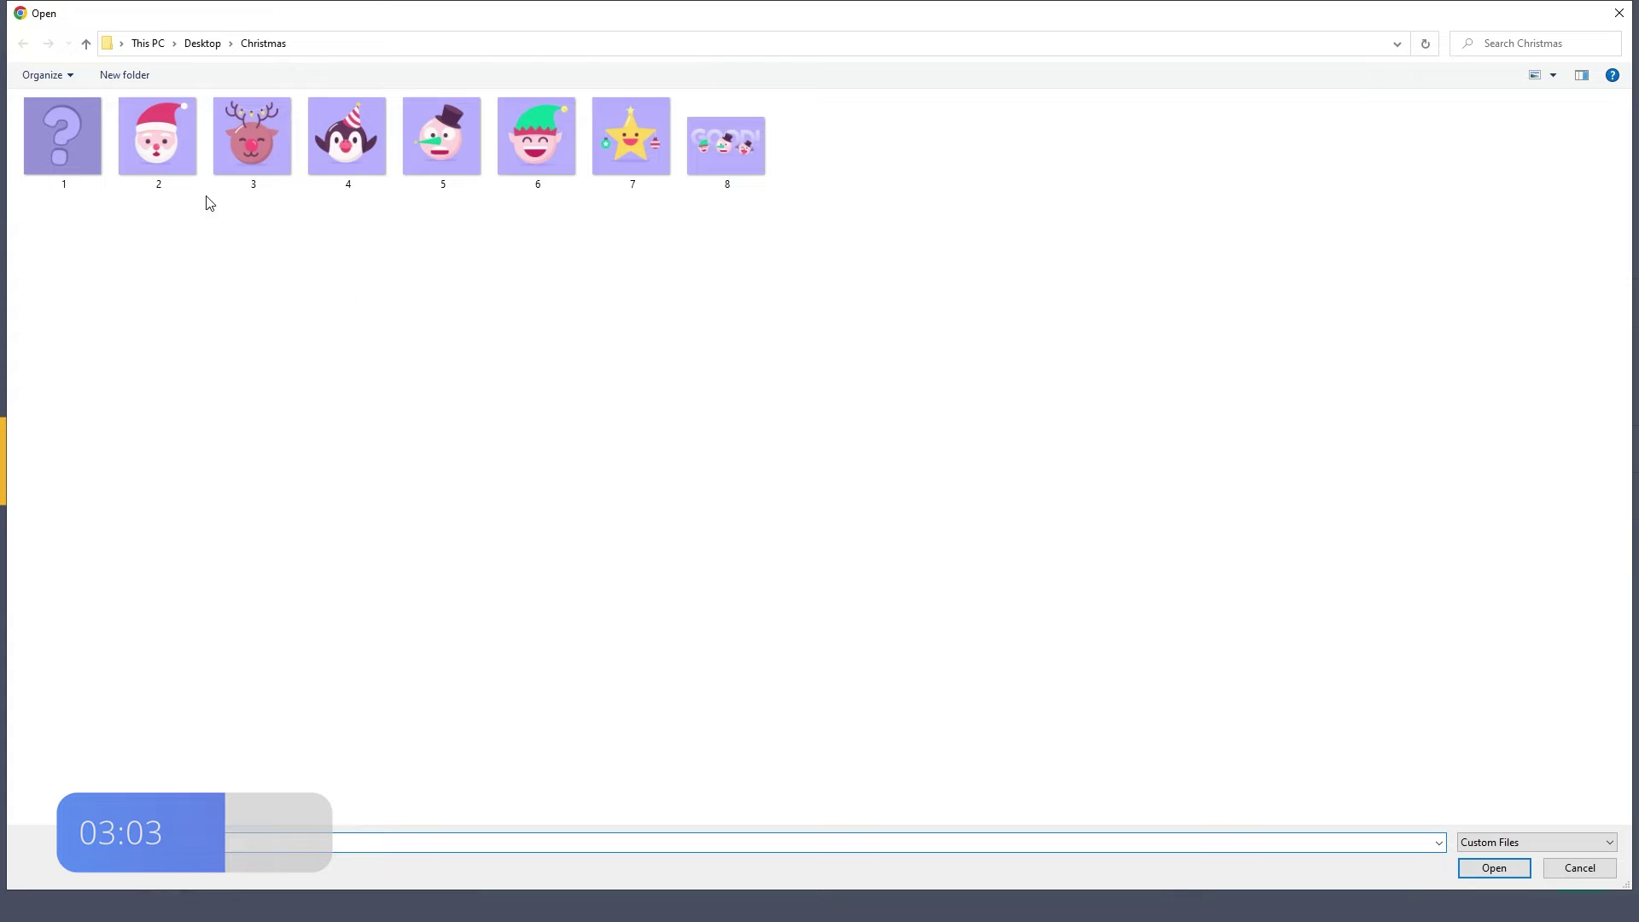
pyautogui.doubleClick(171, 156)
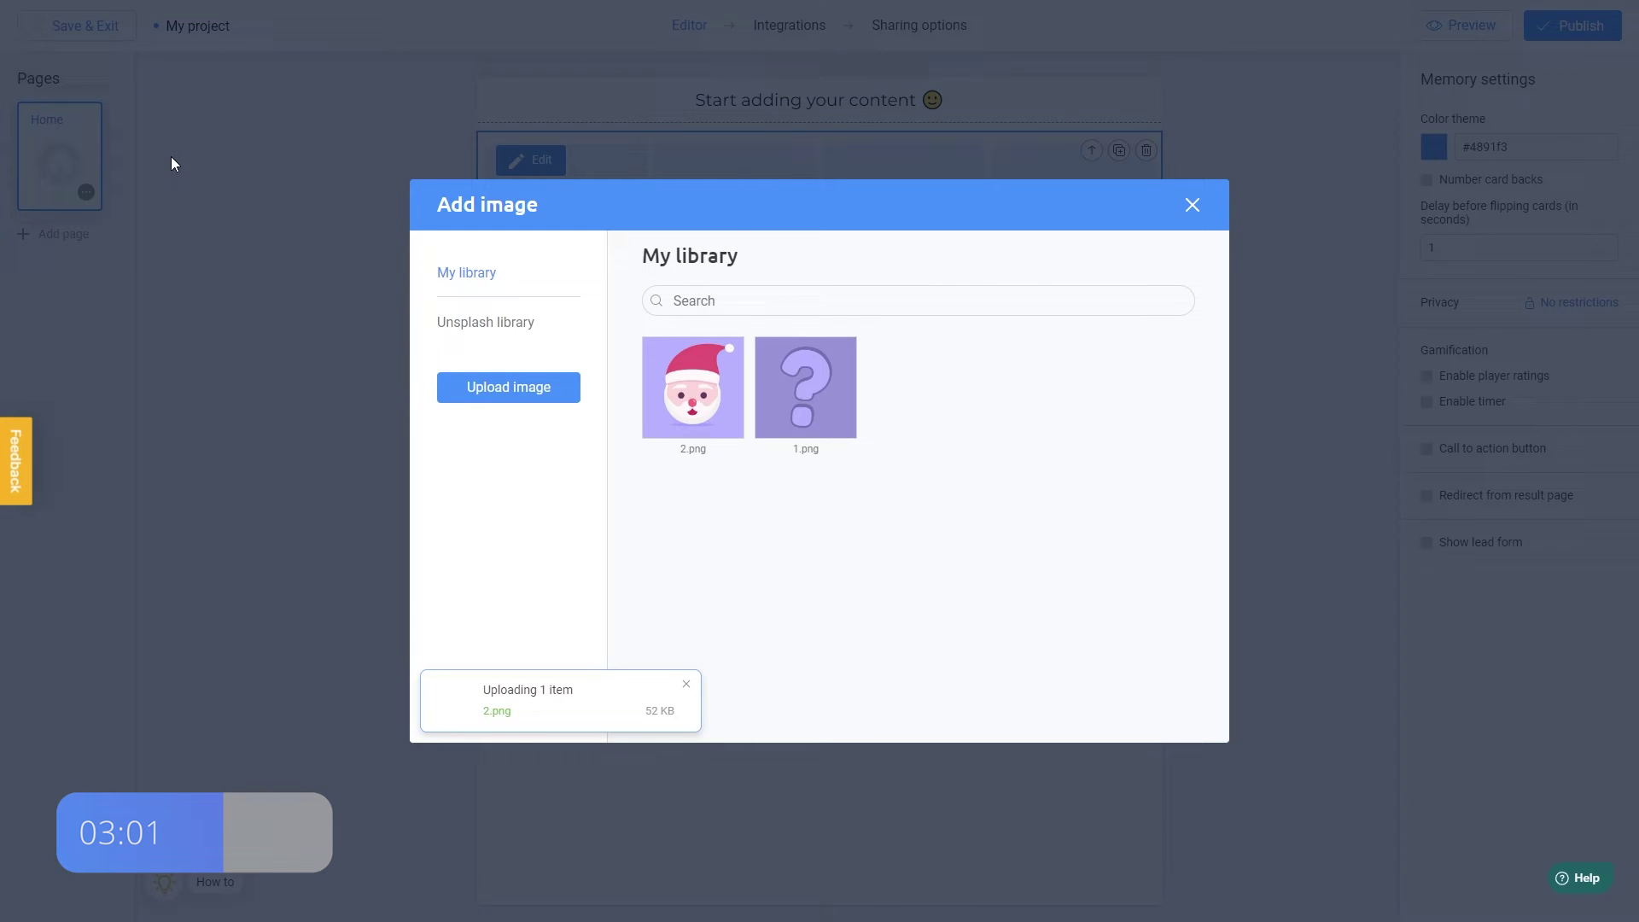
pyautogui.click(670, 380)
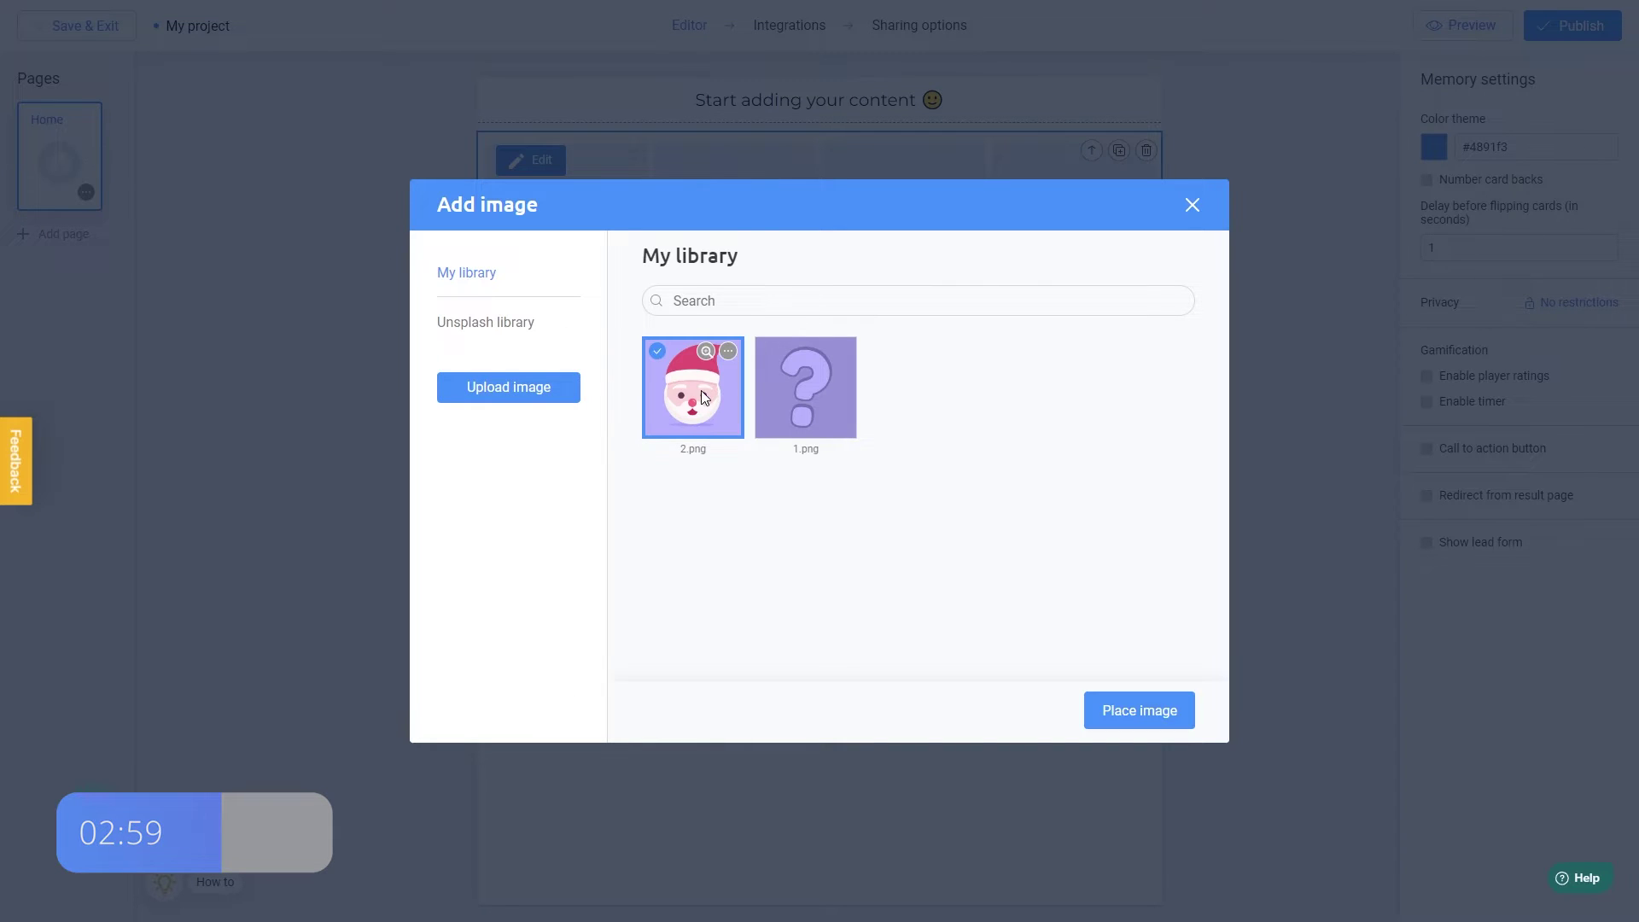
pyautogui.click(1138, 722)
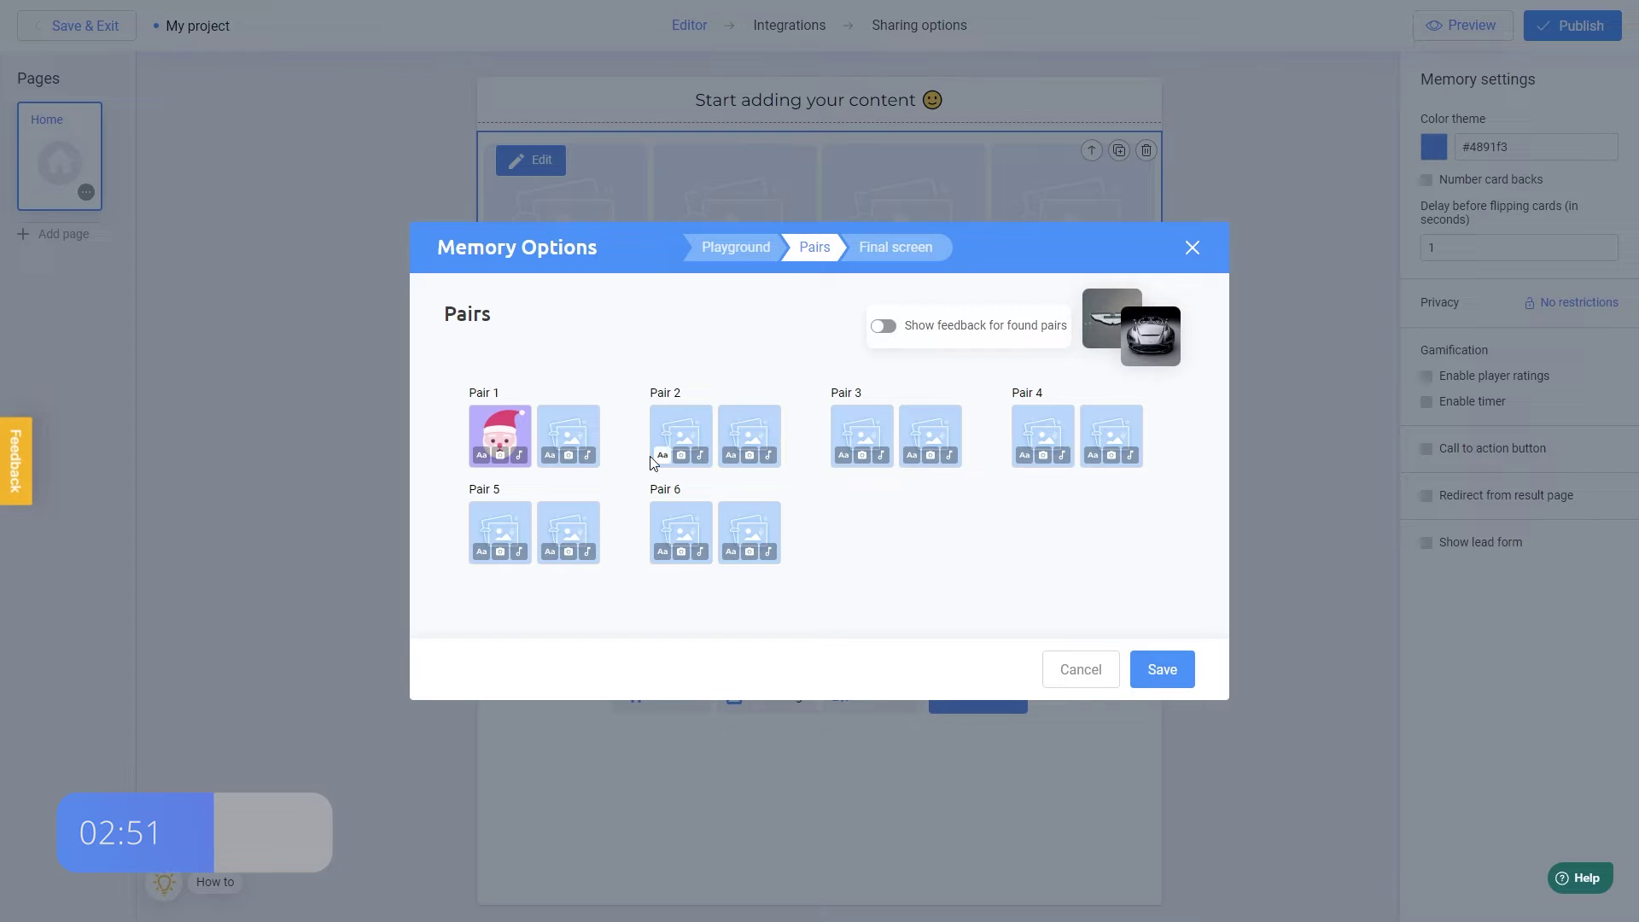
pyautogui.click(570, 456)
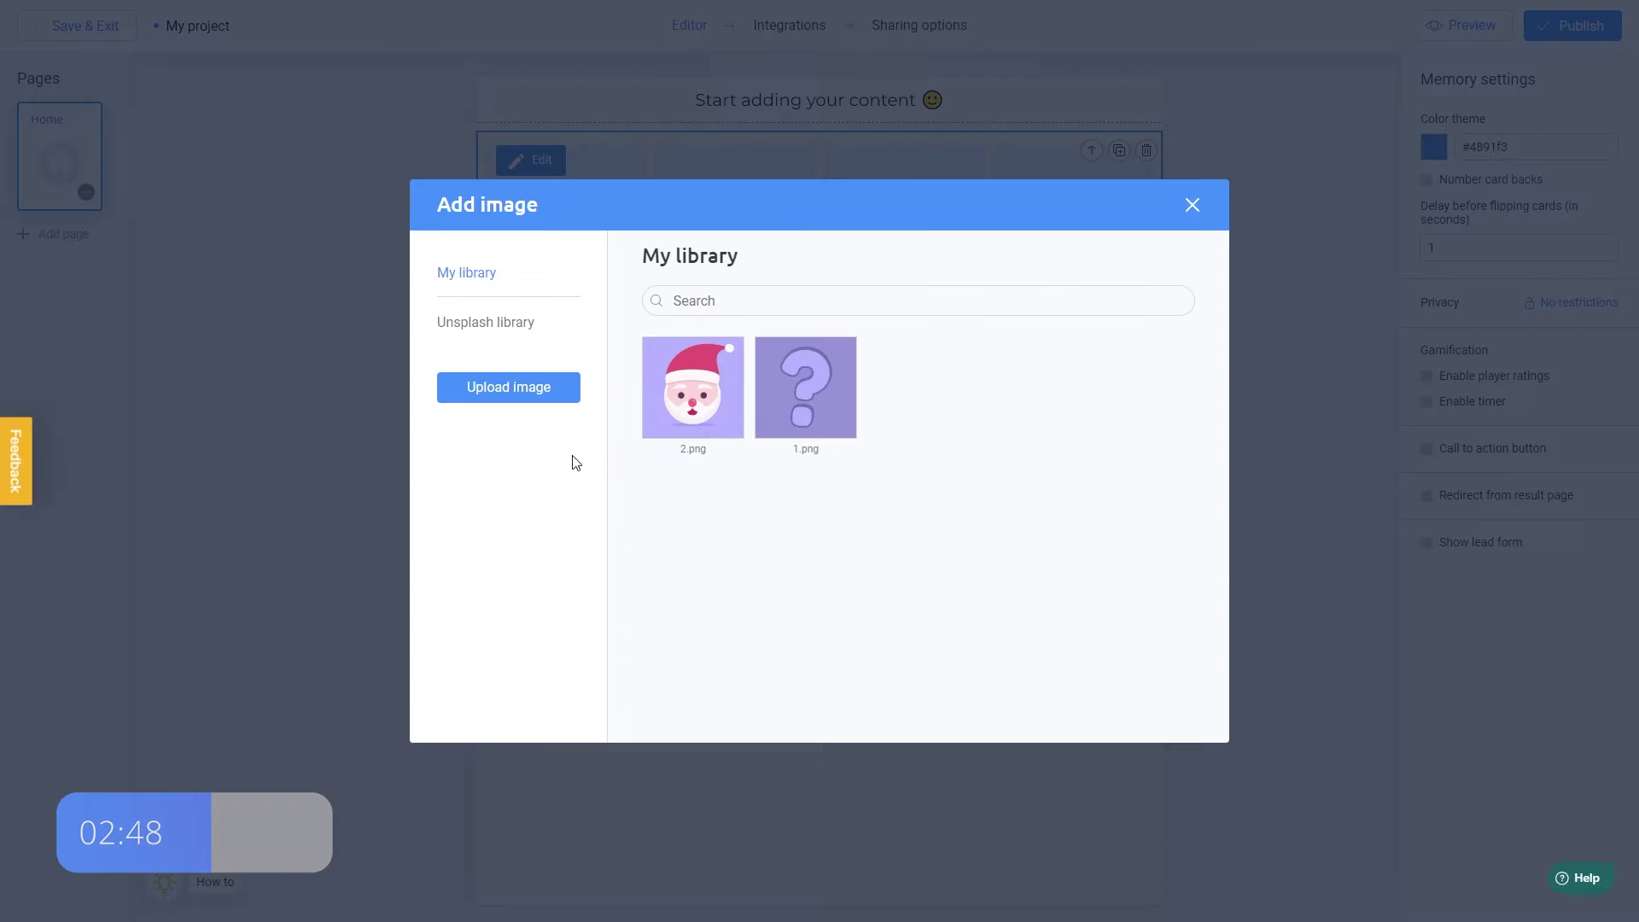
pyautogui.click(695, 417)
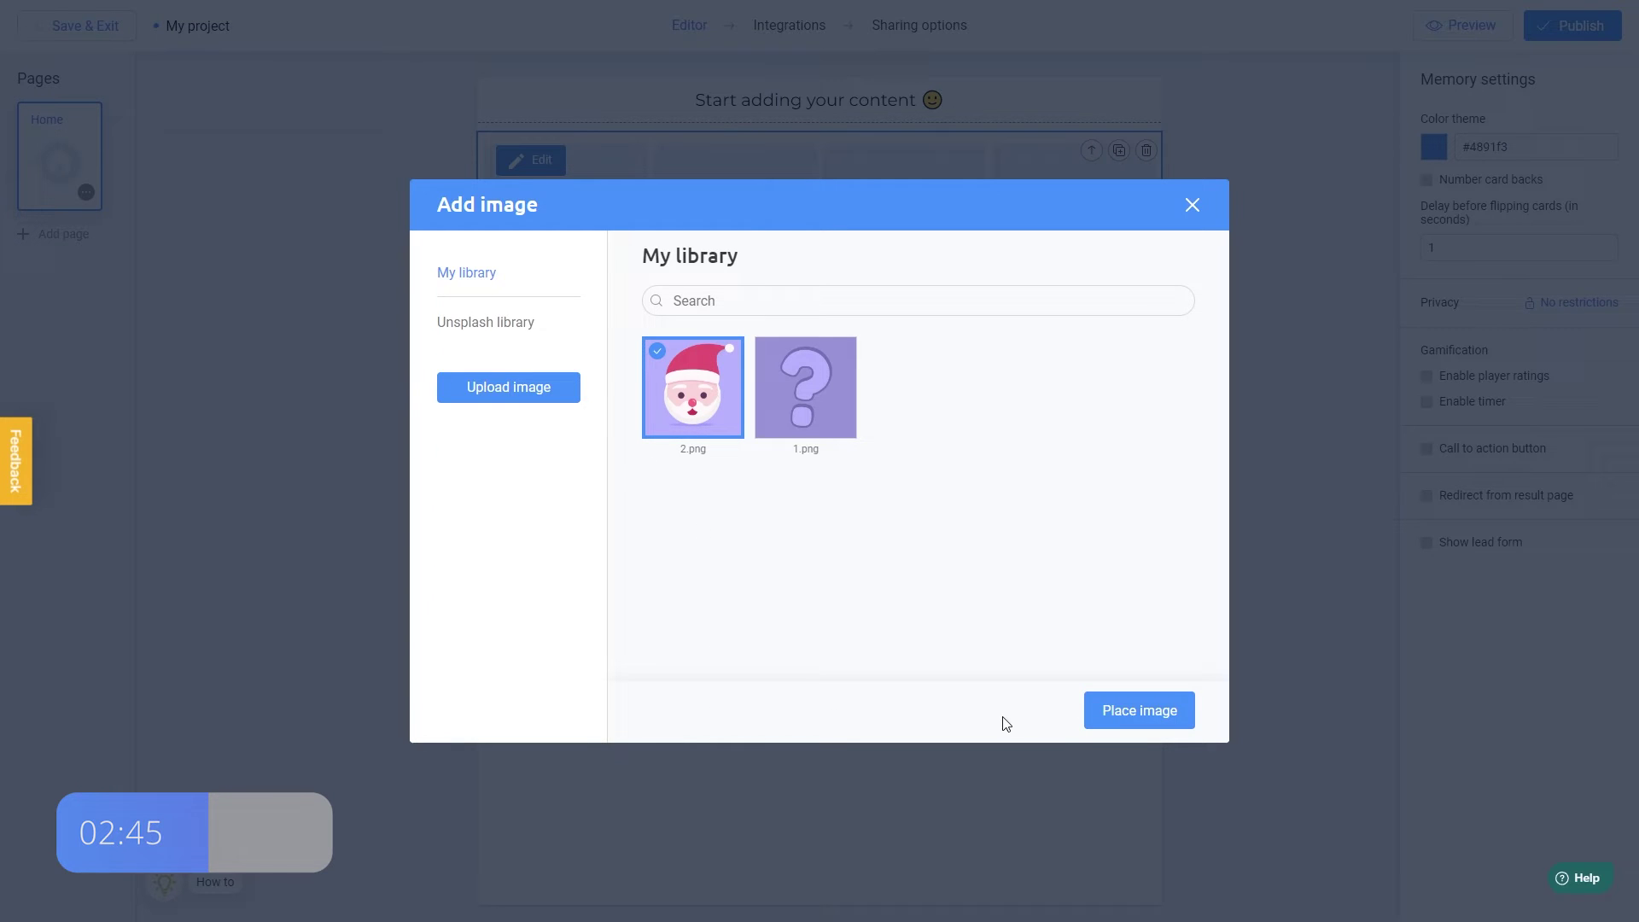
pyautogui.click(1101, 724)
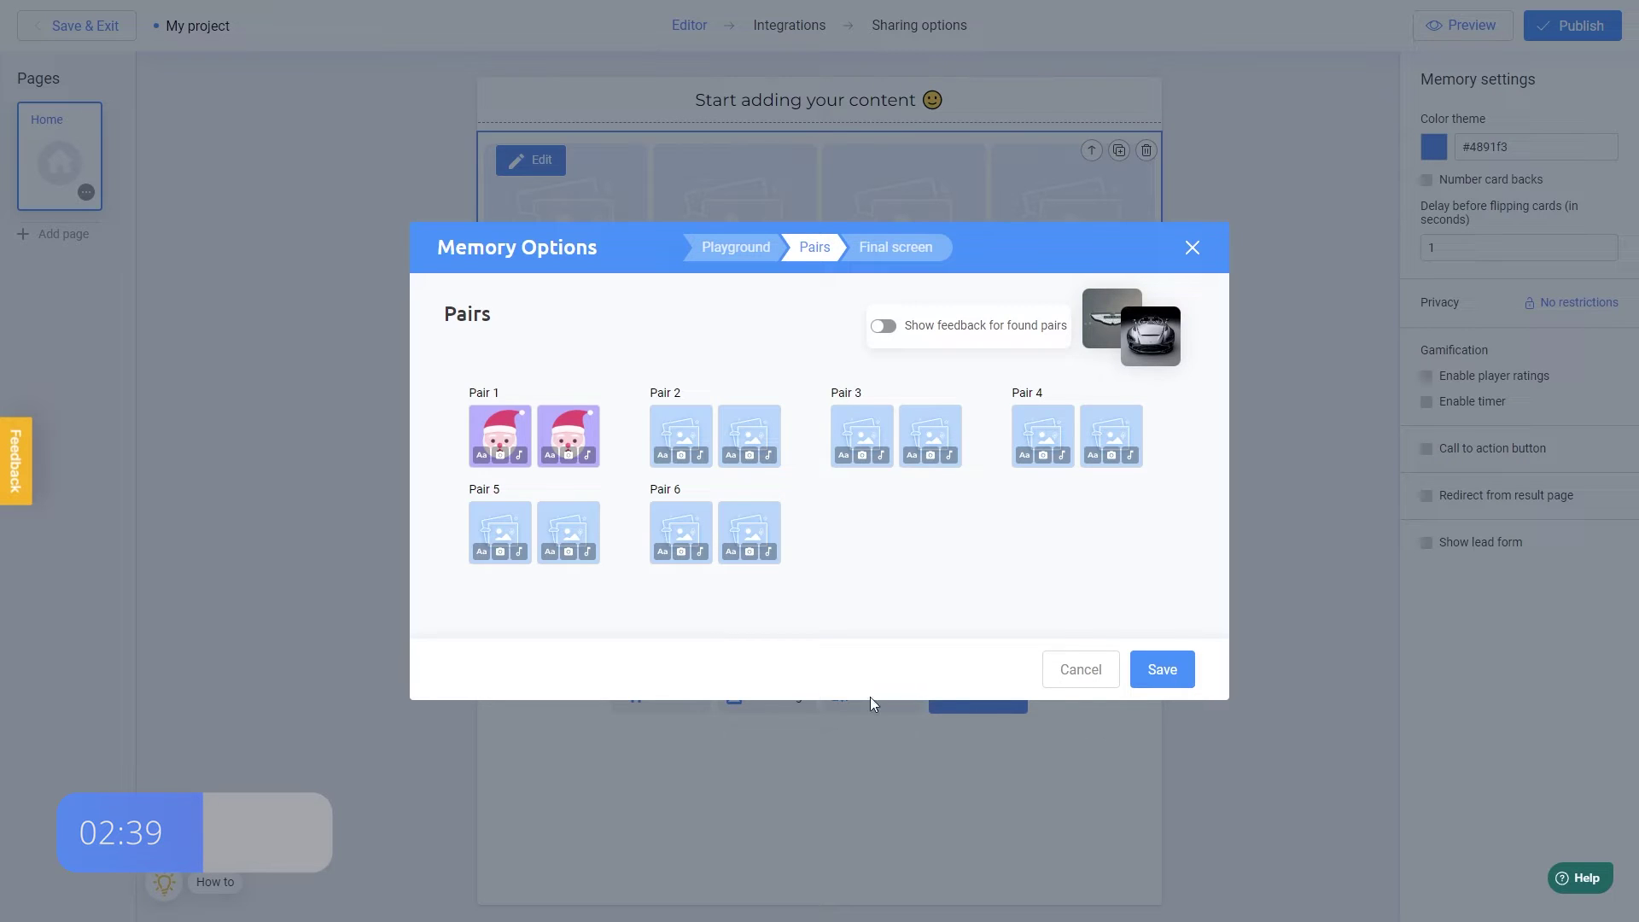
# Upload the reindeer image 3.png and place it on both Pair 2 cards.
pyautogui.click(681, 456)
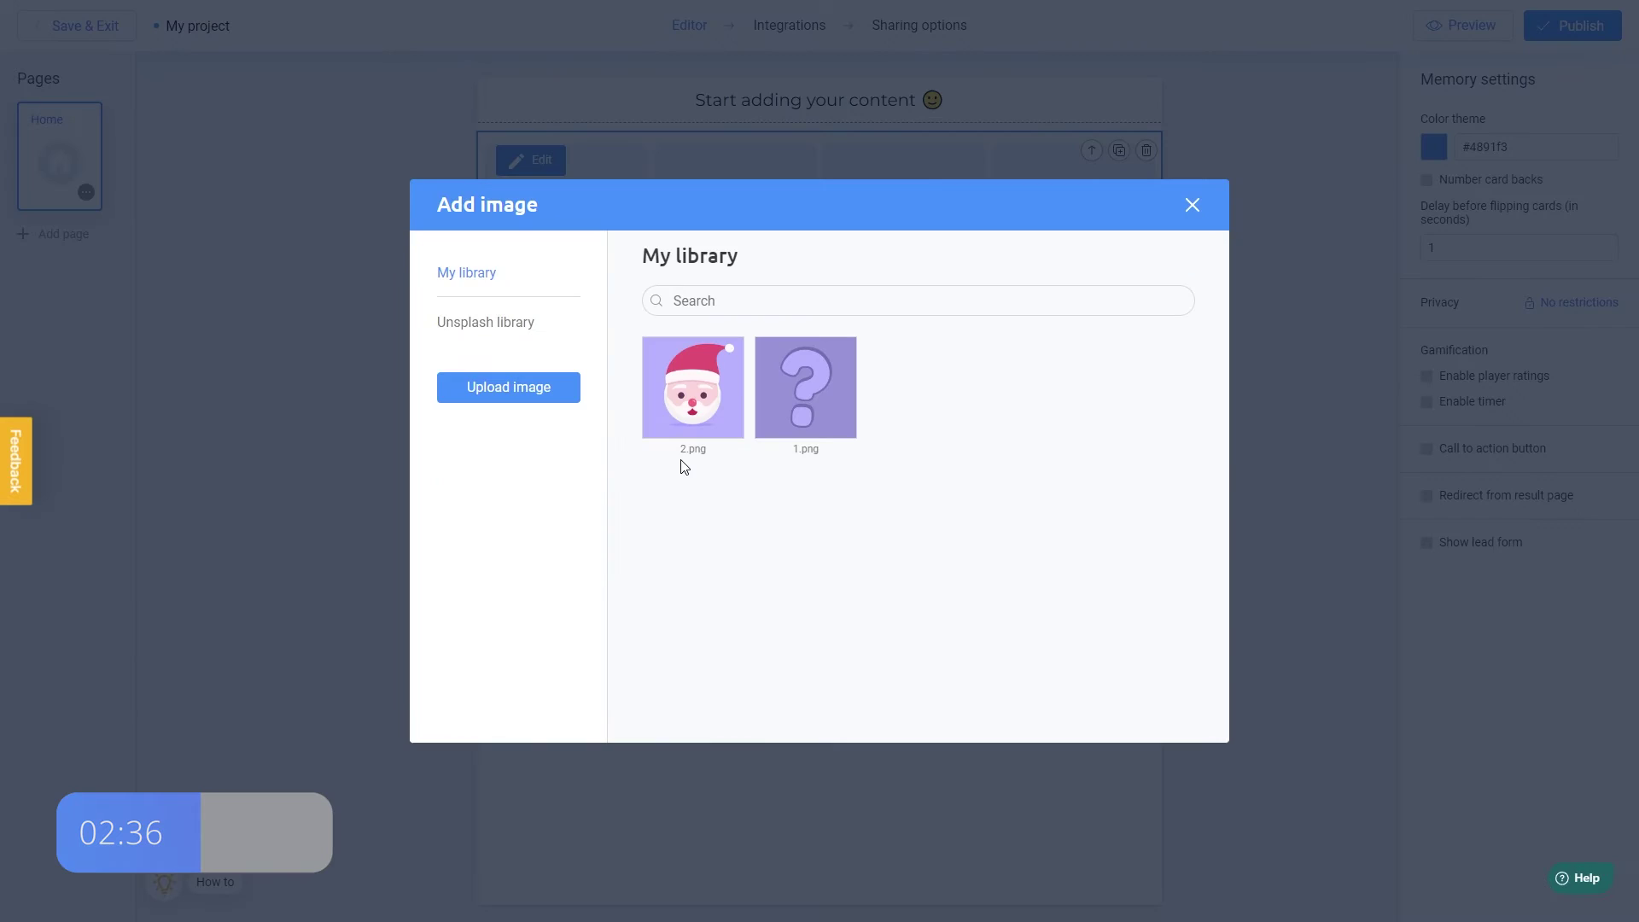
pyautogui.click(543, 395)
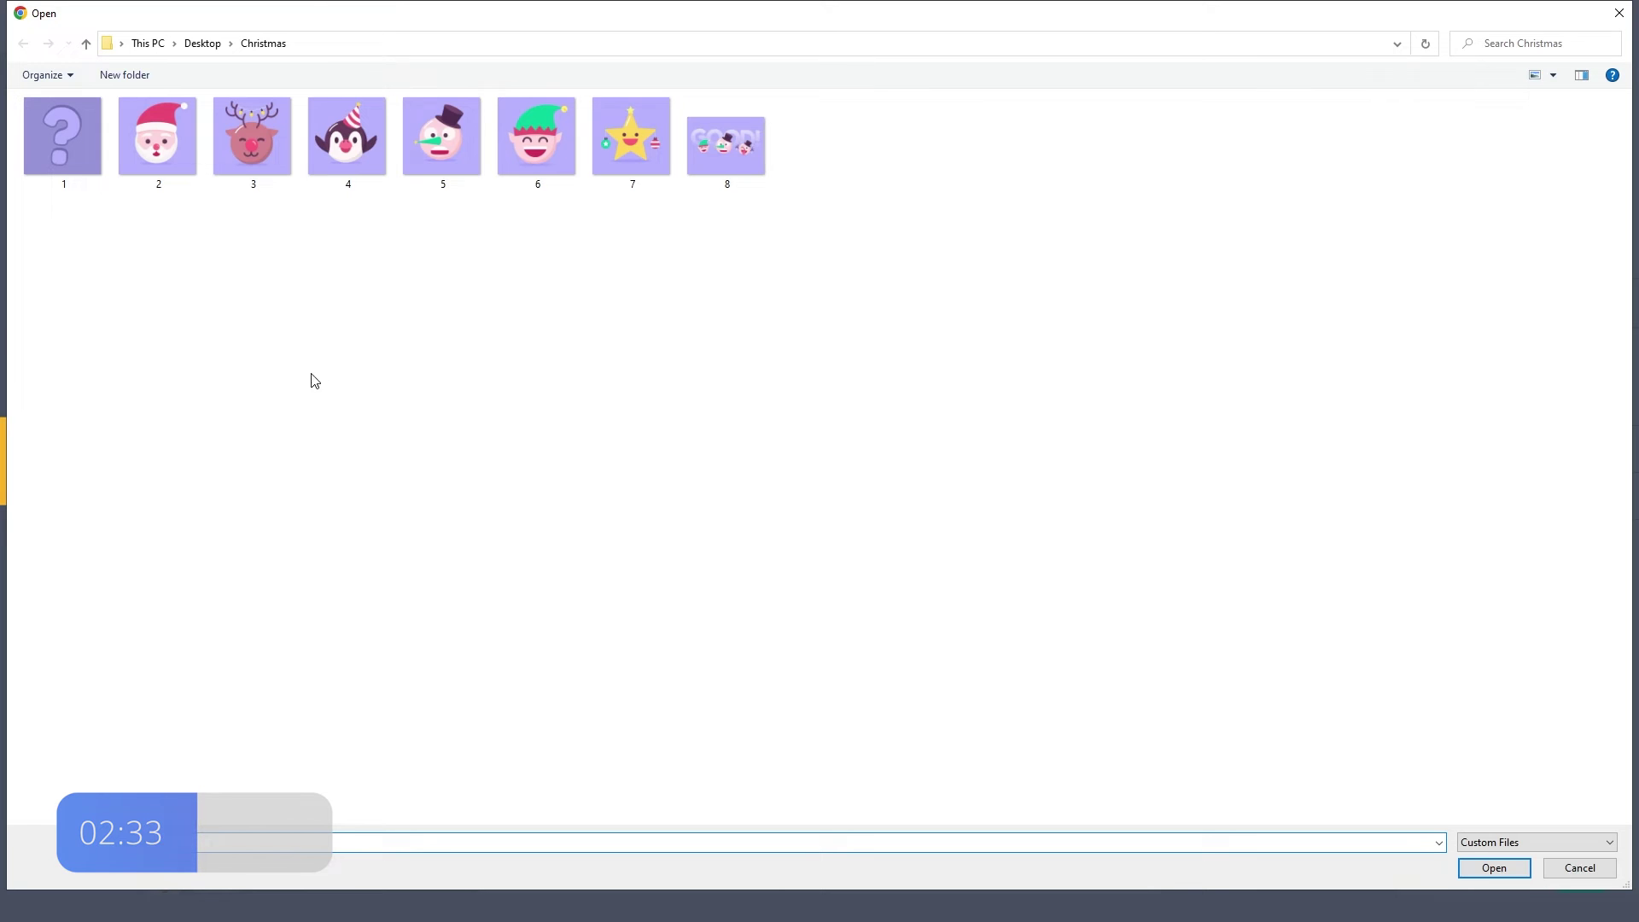
pyautogui.doubleClick(252, 145)
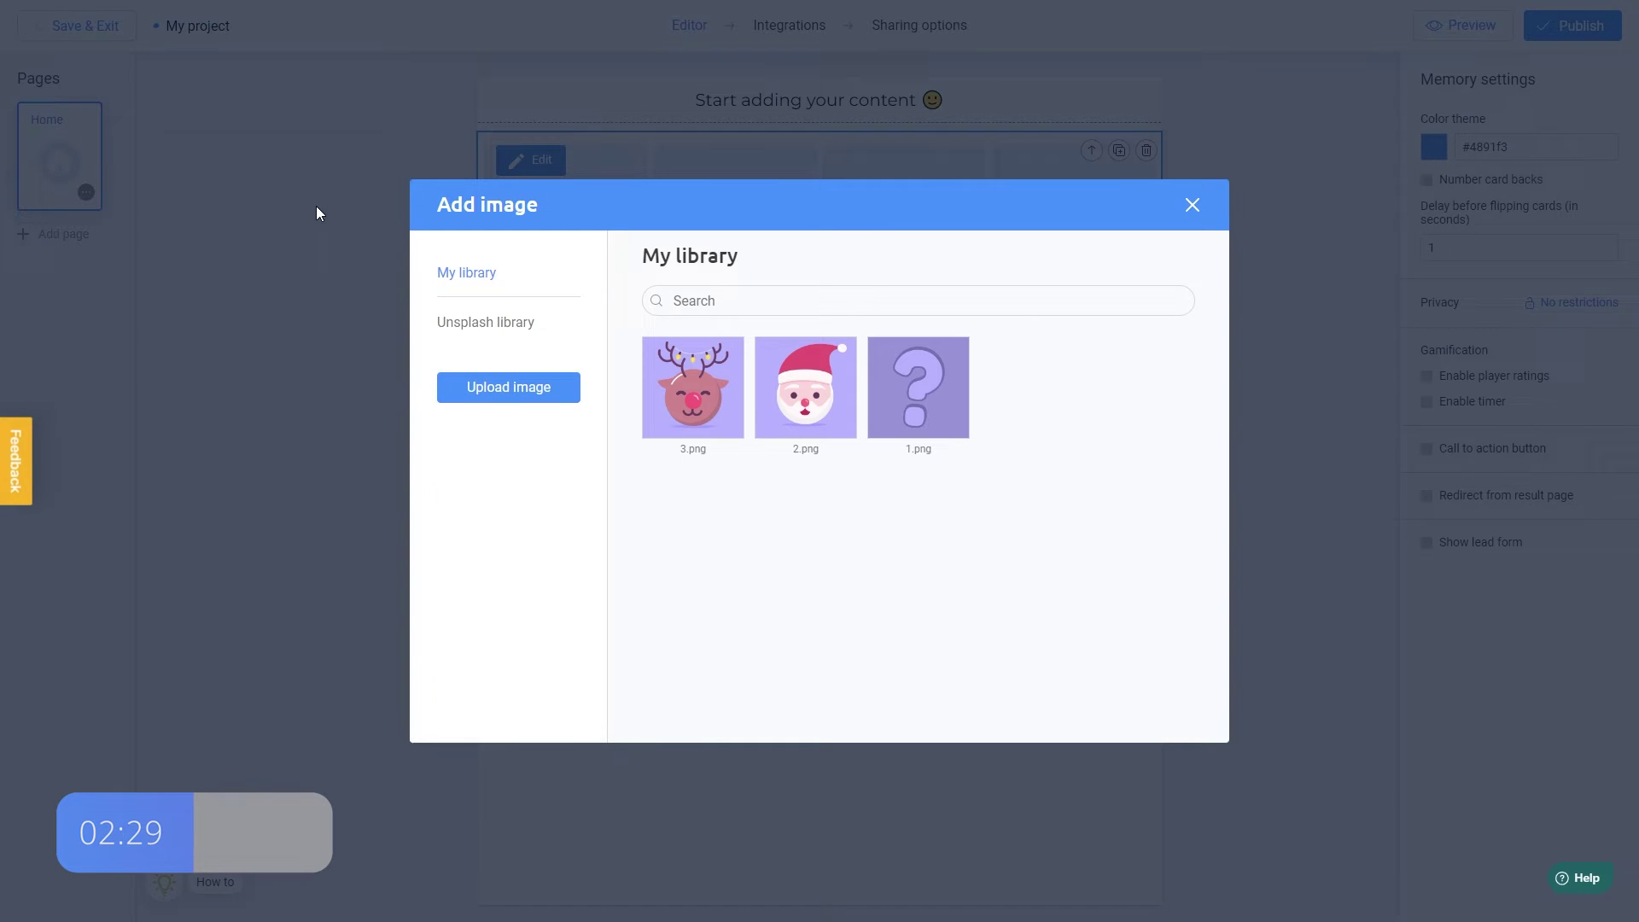
pyautogui.click(688, 413)
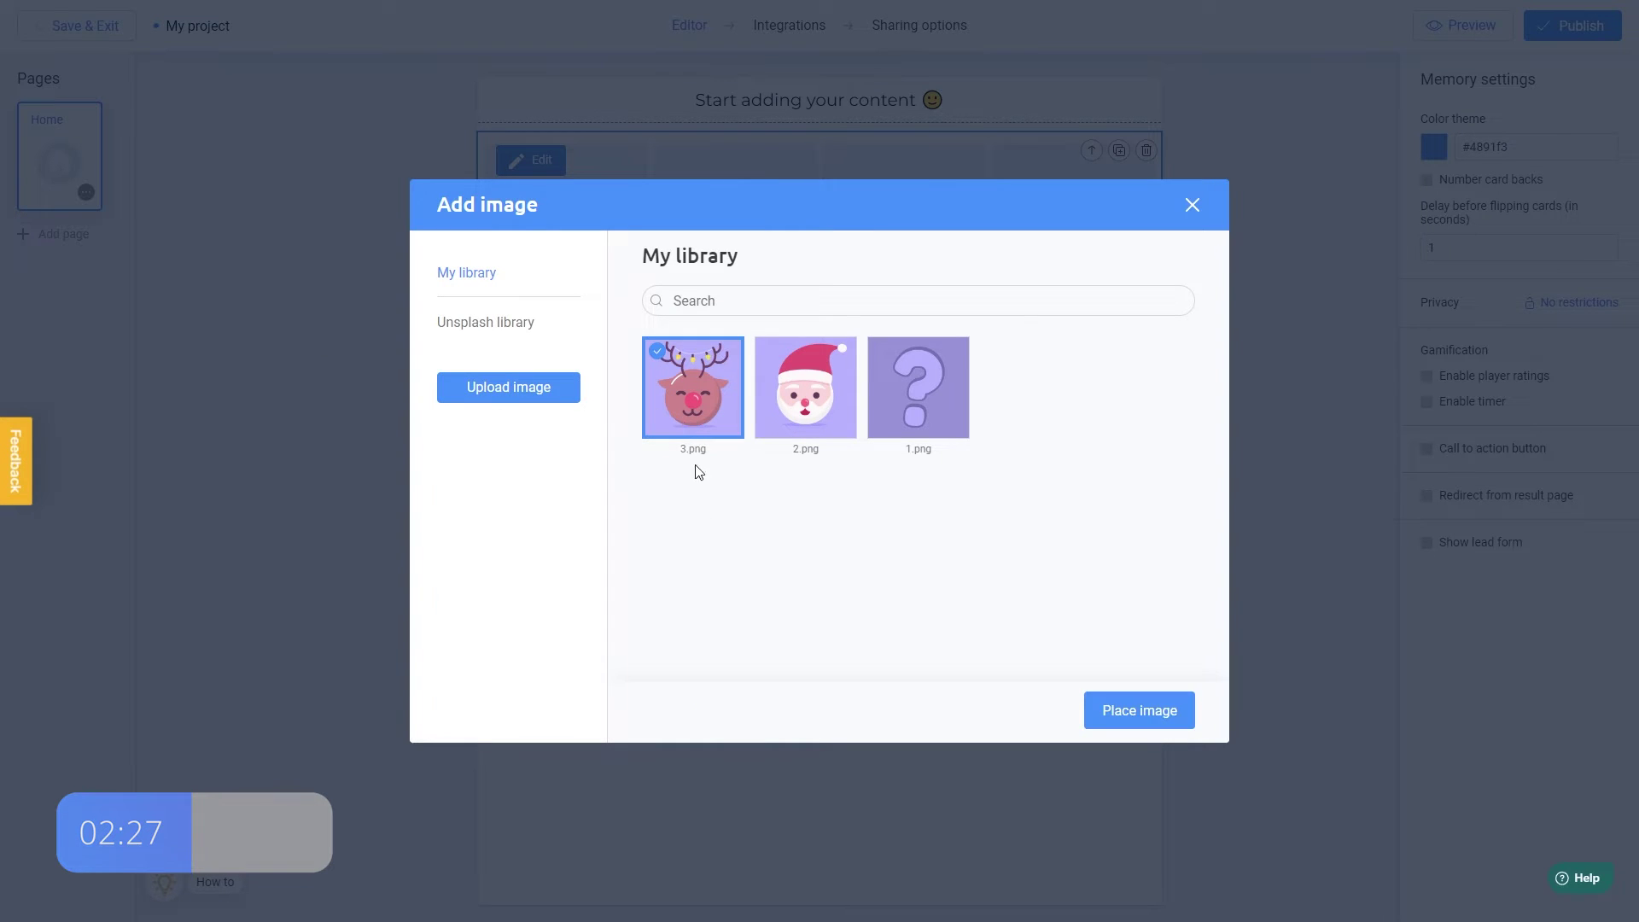
pyautogui.click(1113, 724)
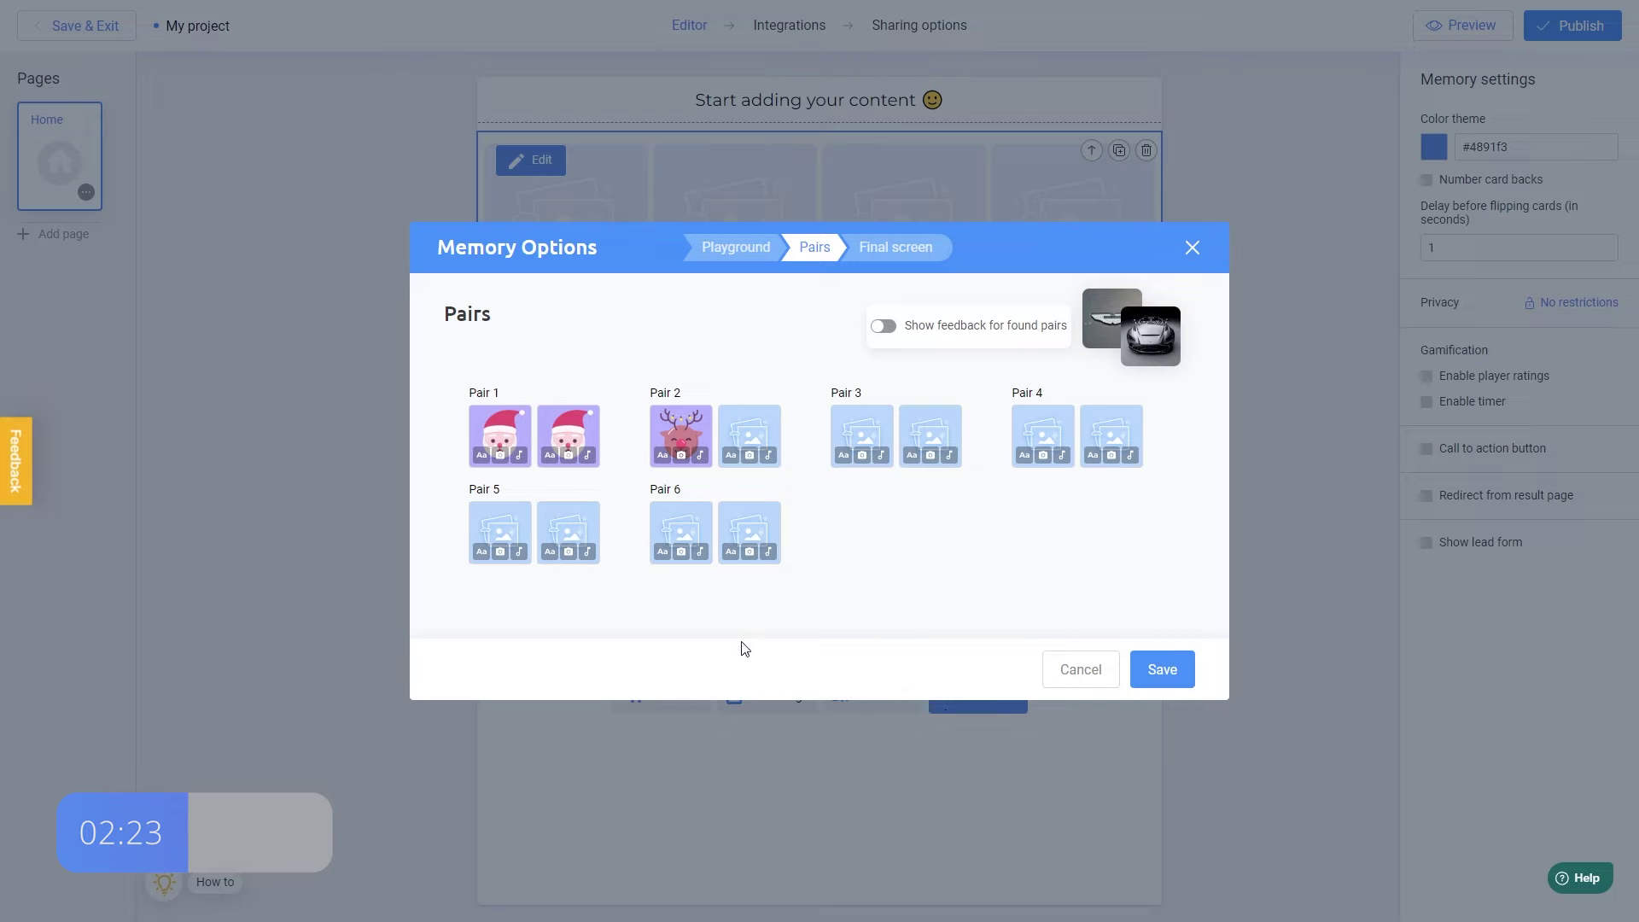
pyautogui.click(749, 456)
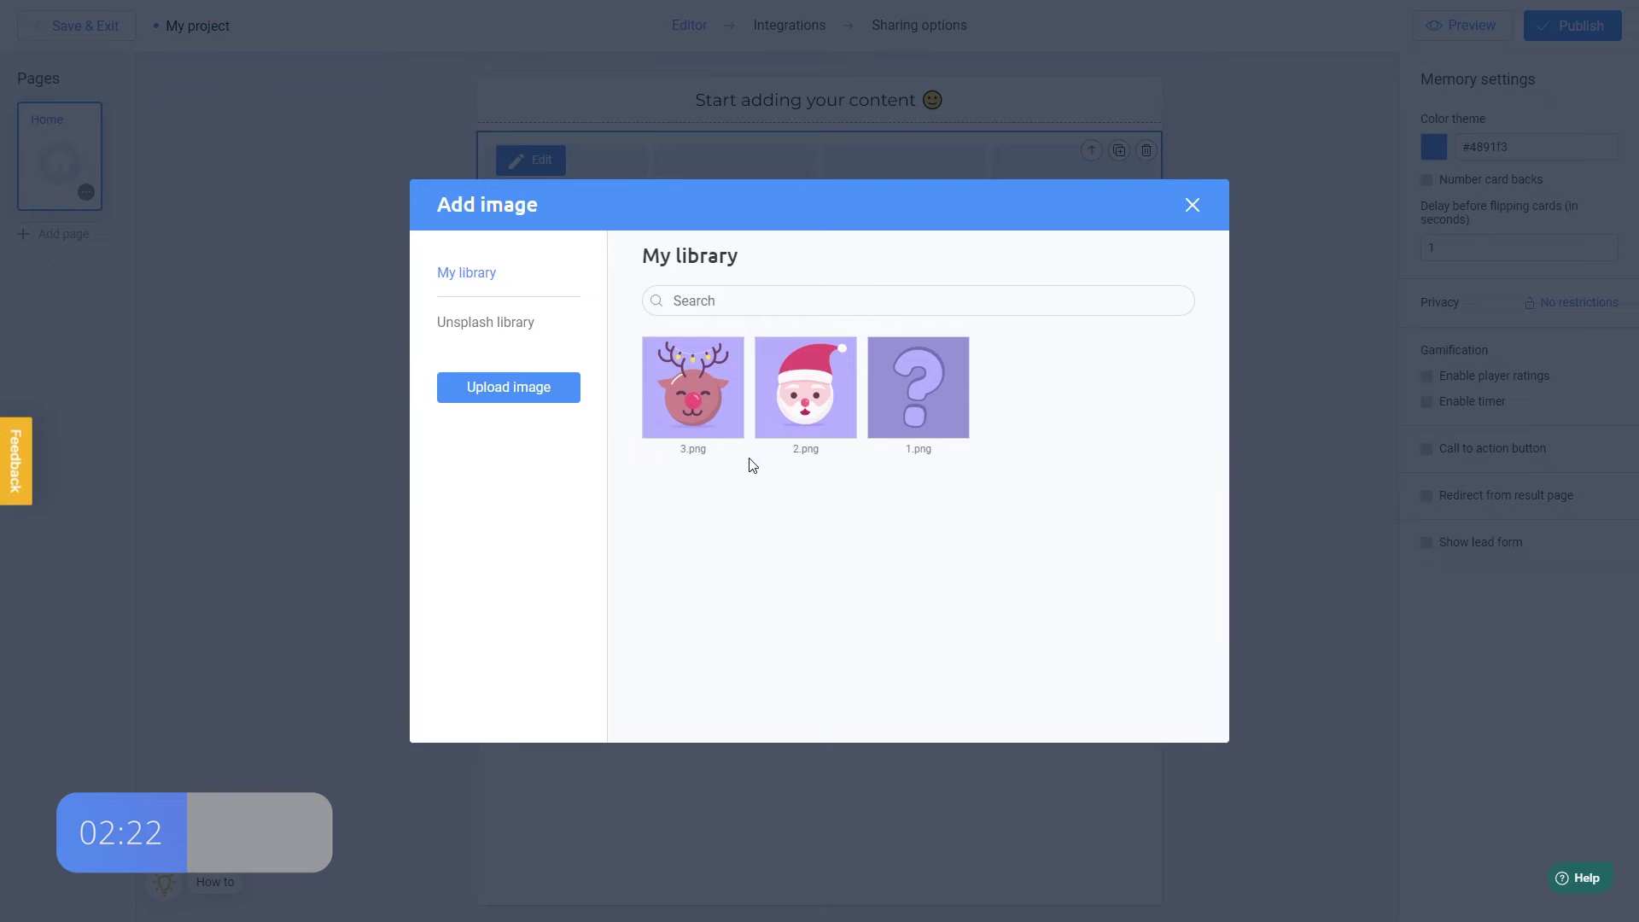
pyautogui.click(715, 423)
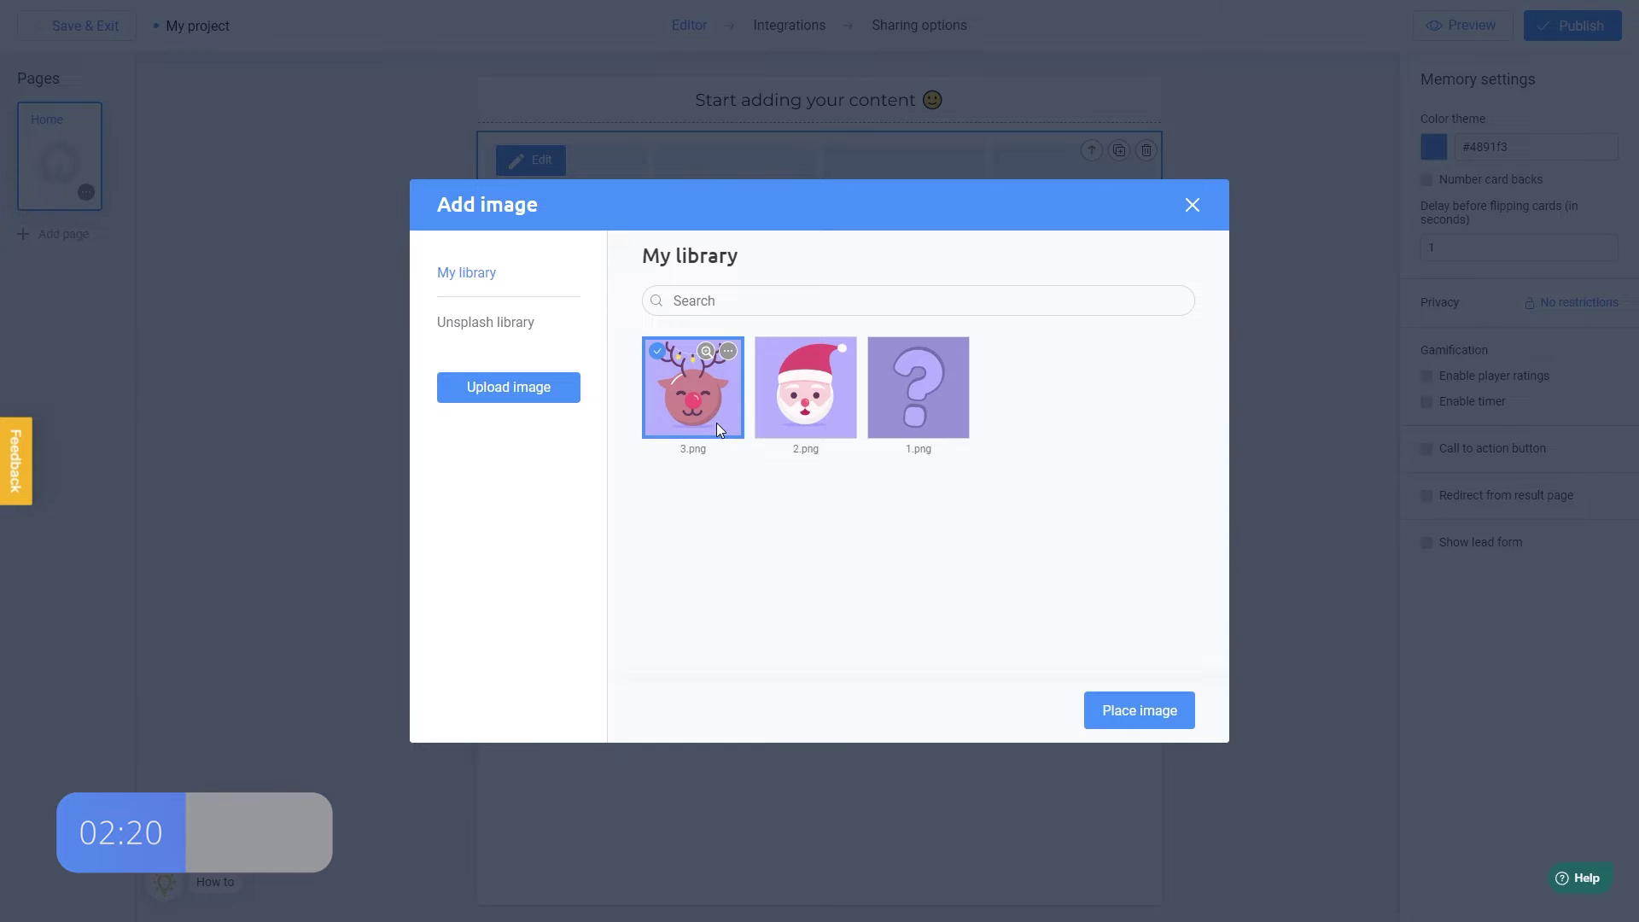
pyautogui.click(1107, 712)
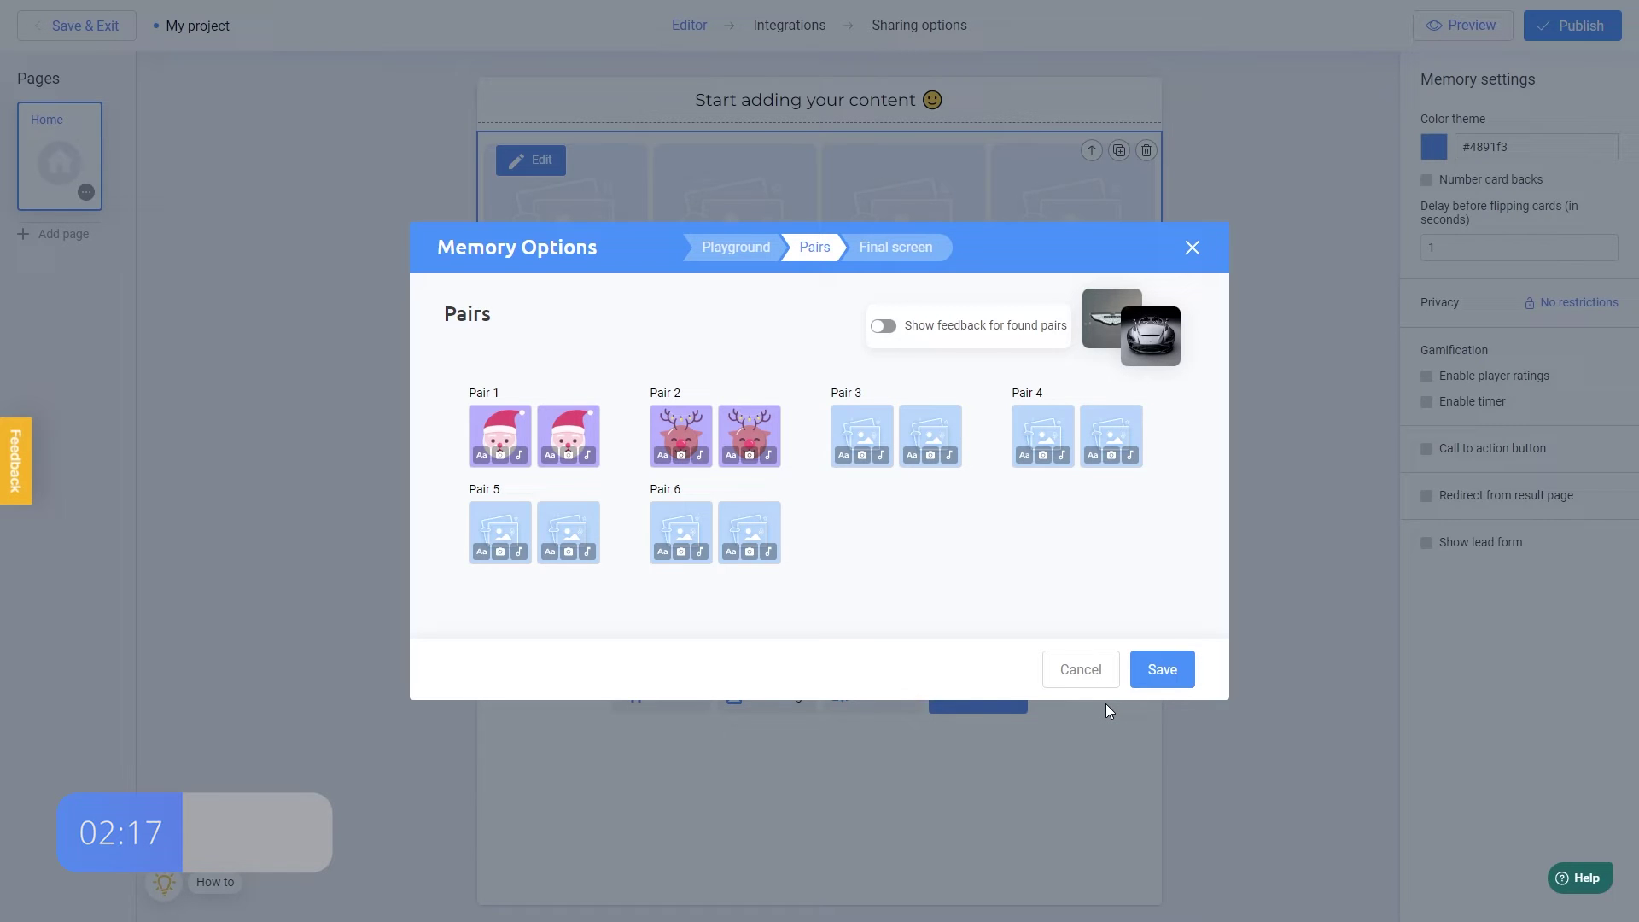
# Upload the penguin image 4.png and place it on both Pair 3 cards.
pyautogui.click(863, 456)
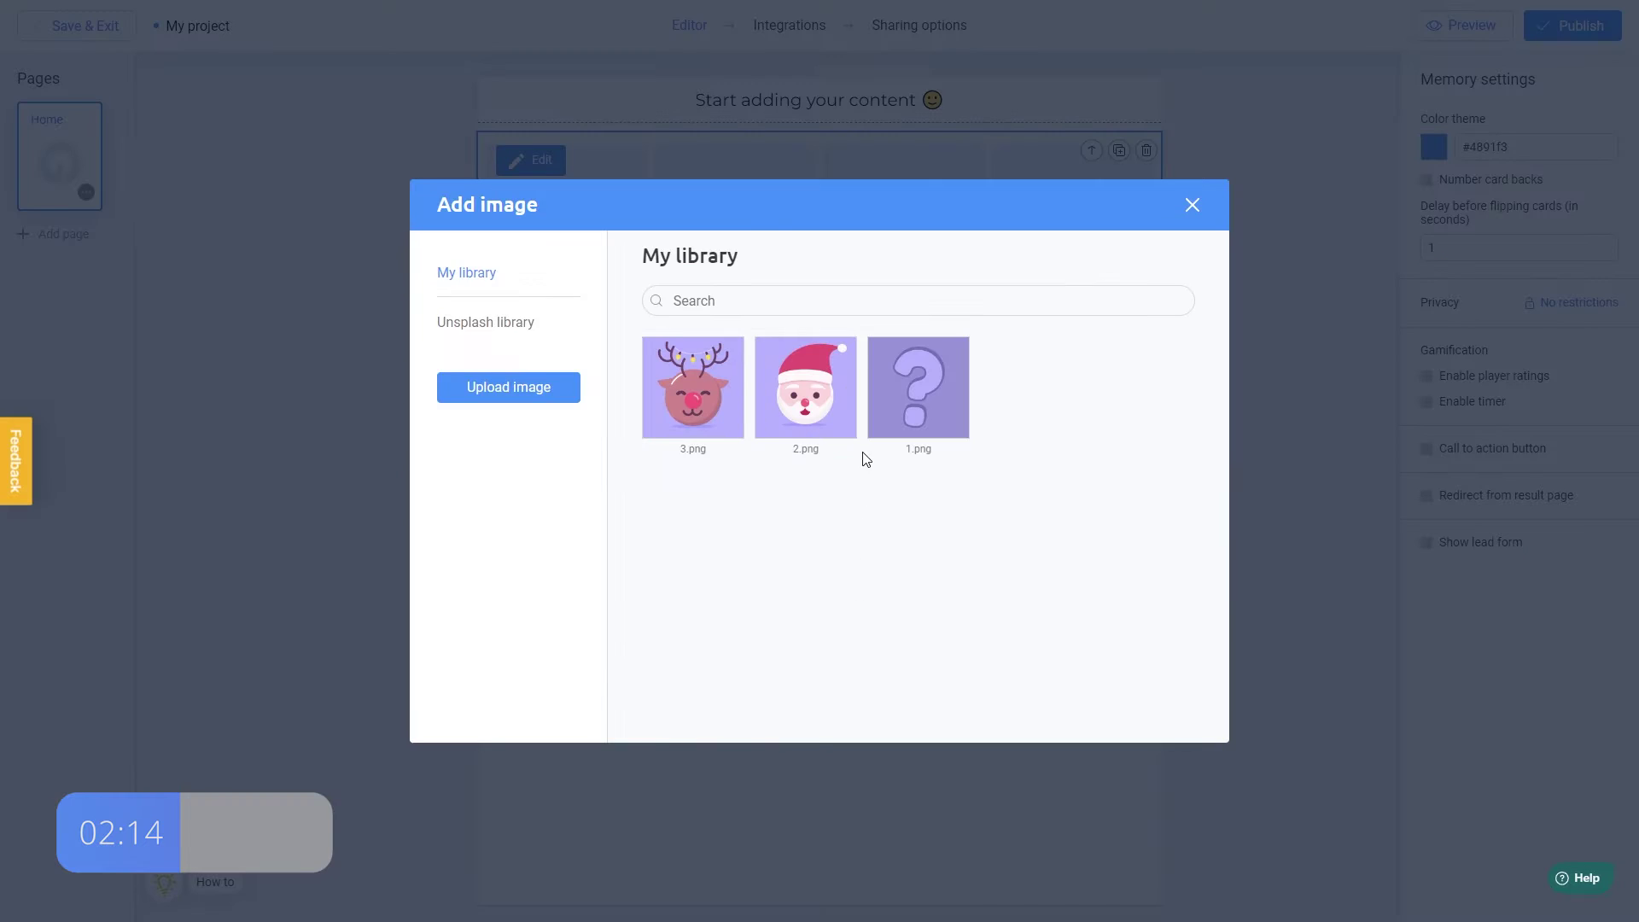
pyautogui.click(566, 399)
pyautogui.doubleClick(376, 172)
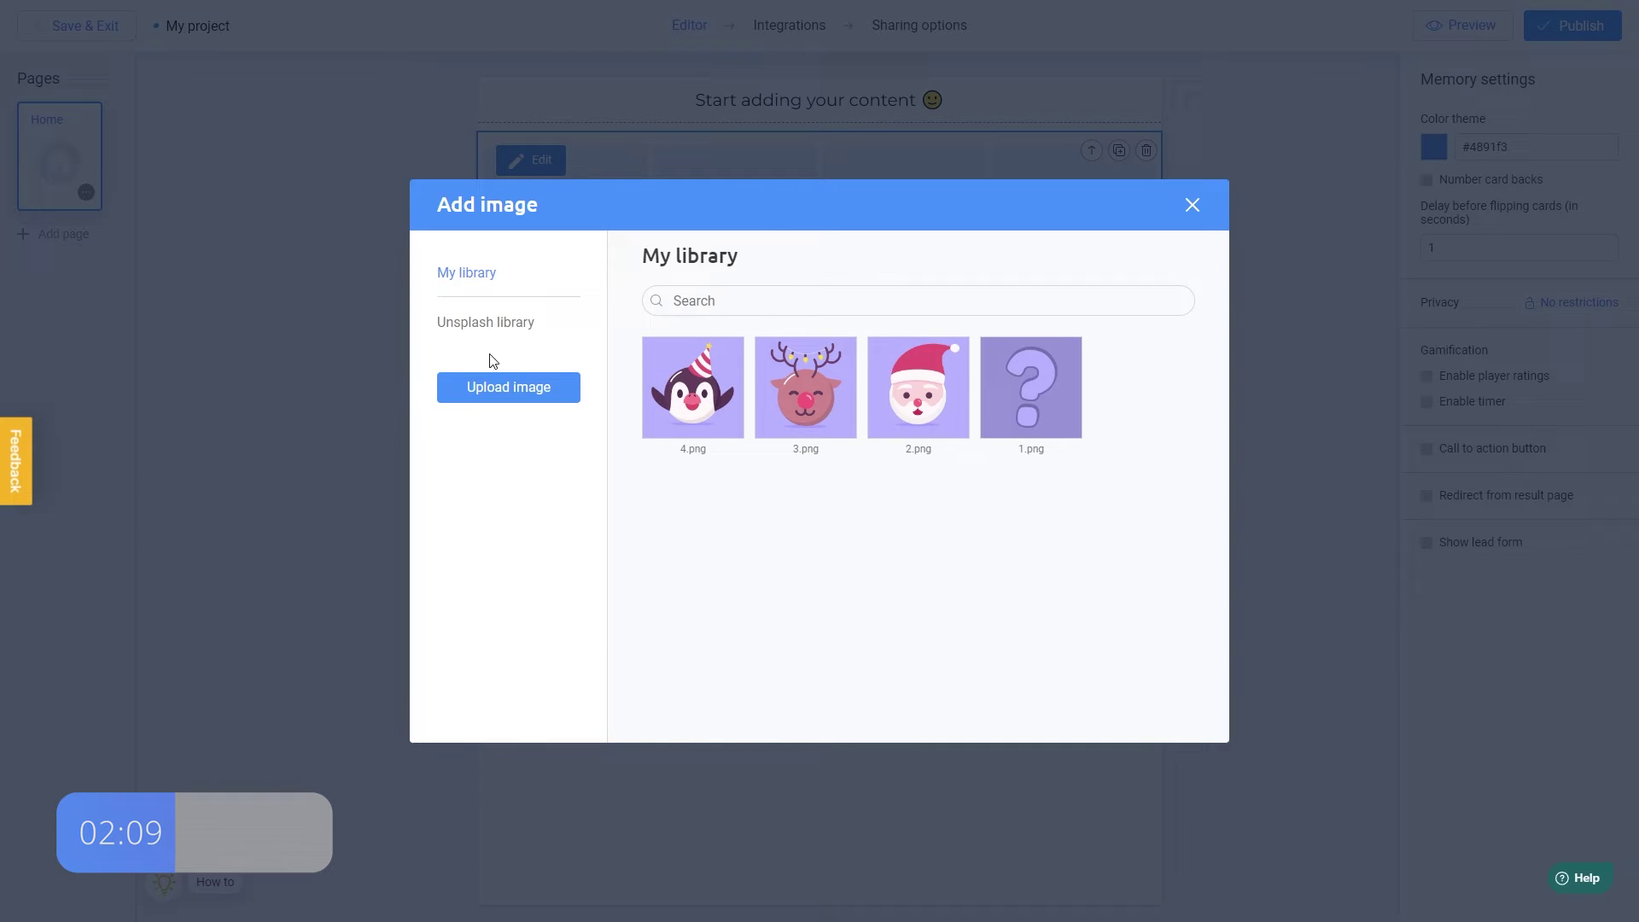
pyautogui.click(680, 367)
pyautogui.click(1103, 719)
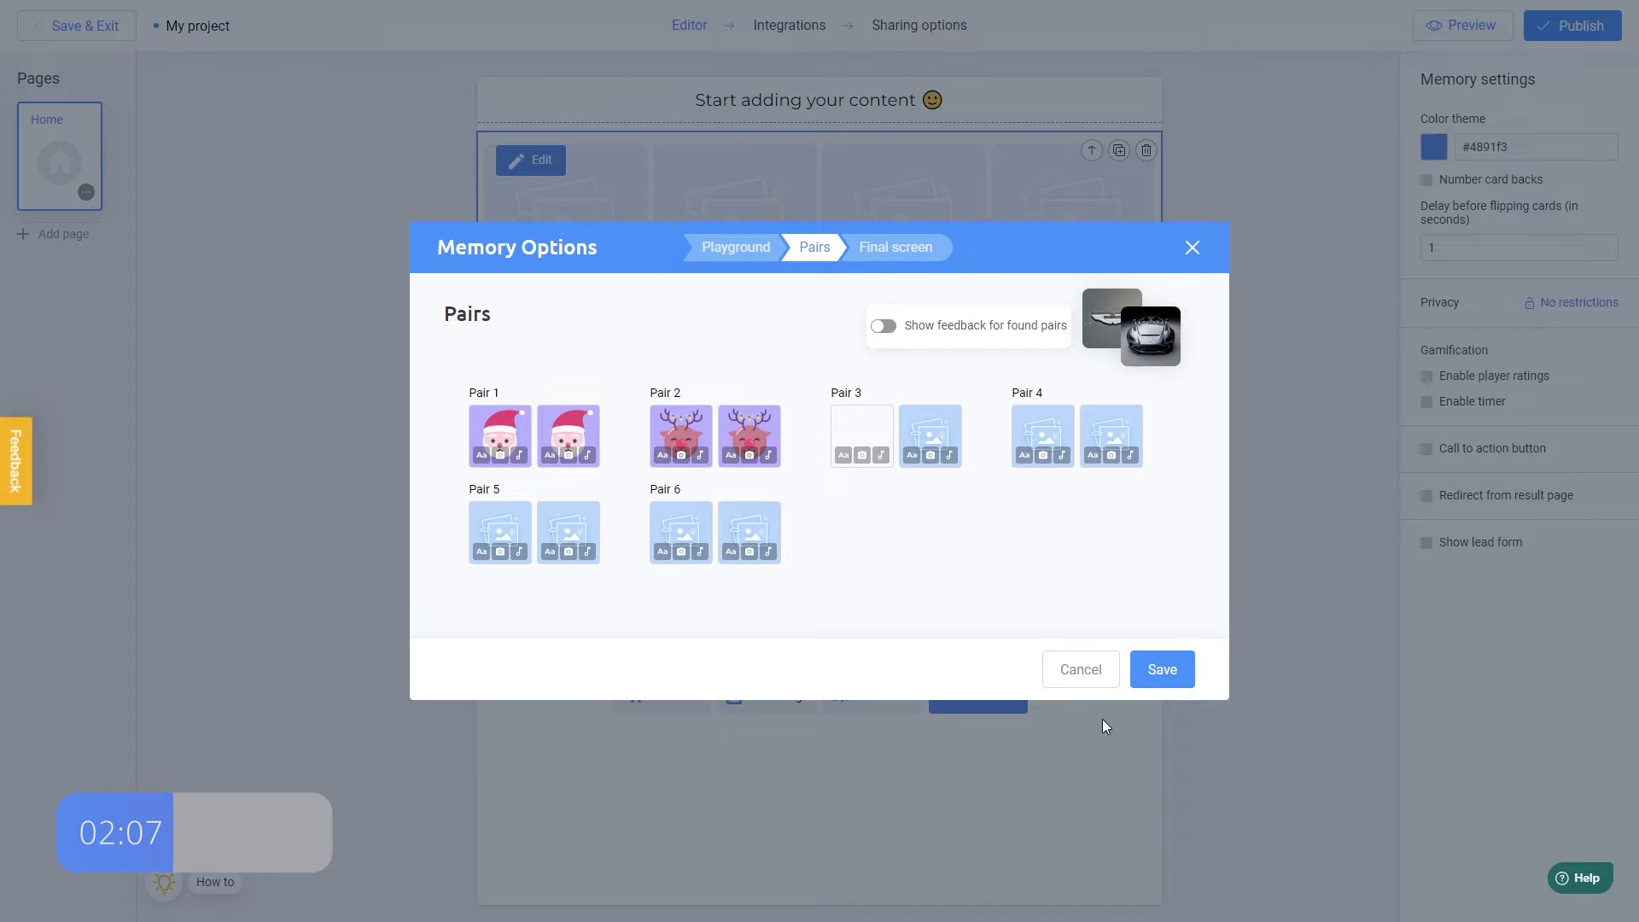
pyautogui.click(931, 457)
pyautogui.click(729, 418)
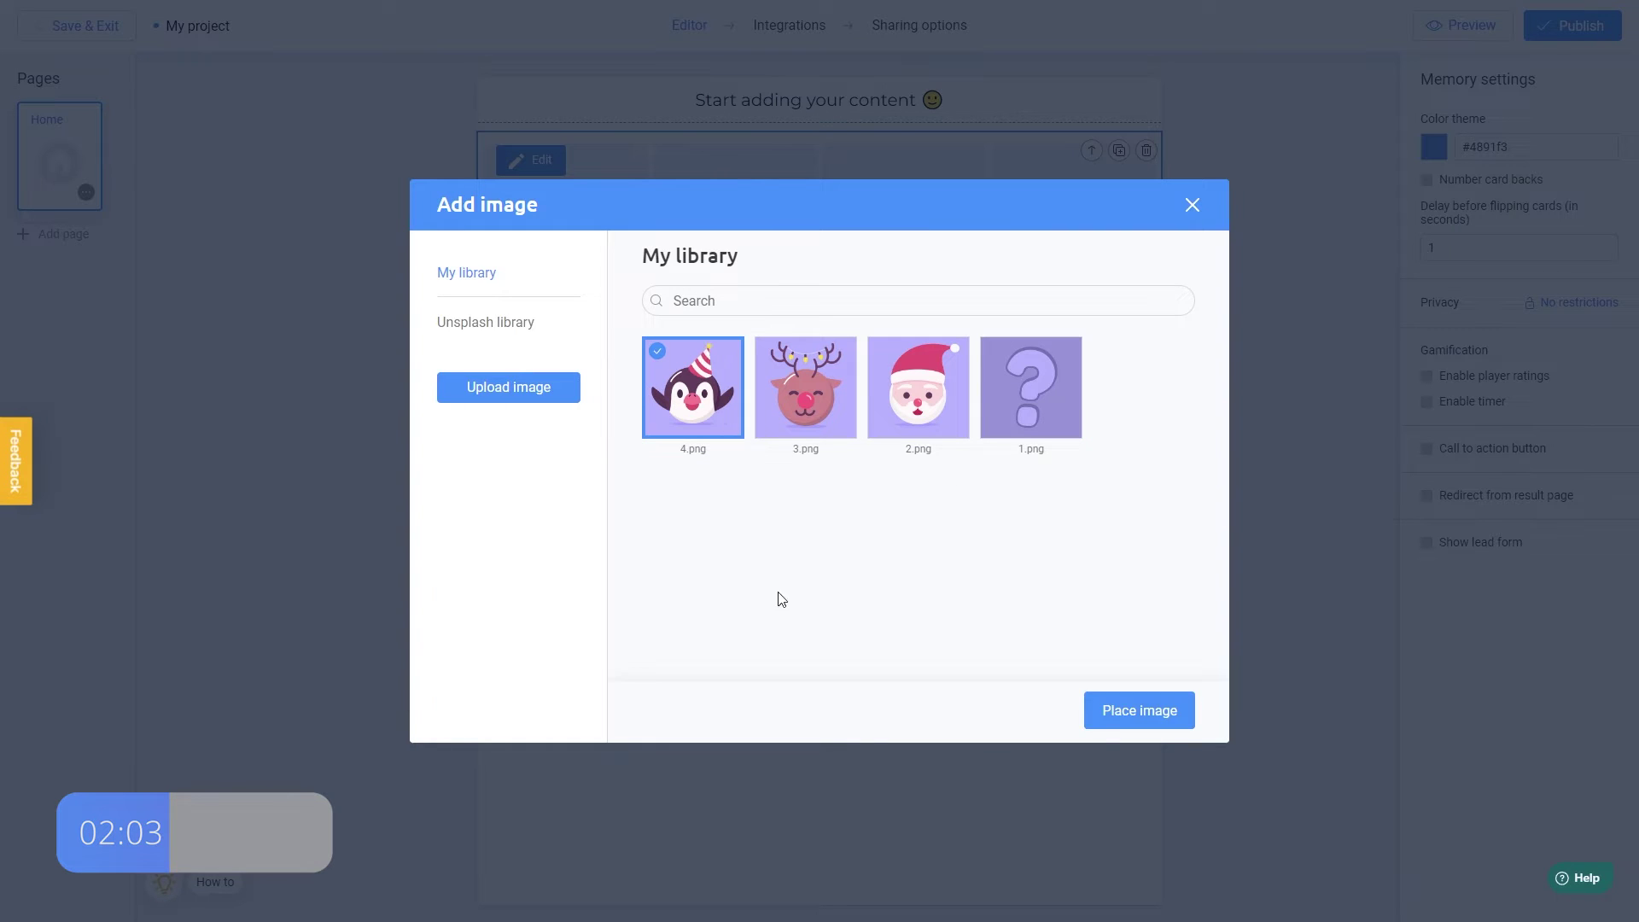
pyautogui.click(1106, 720)
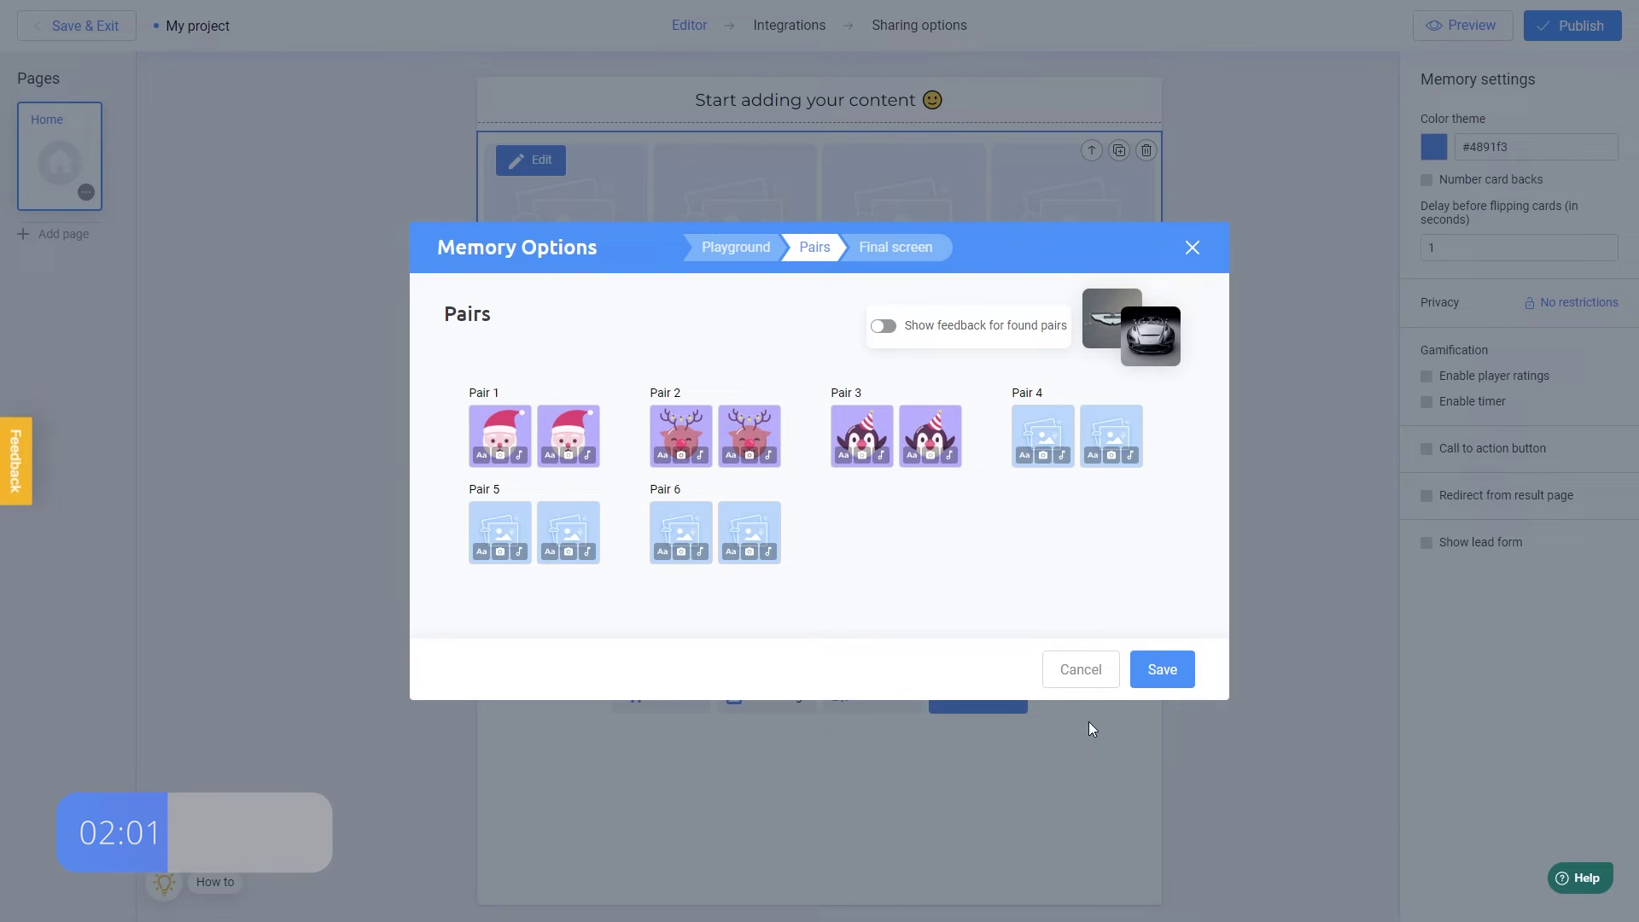
# Upload the snowman image 5.png and place it on both Pair 4 cards.
pyautogui.click(1042, 459)
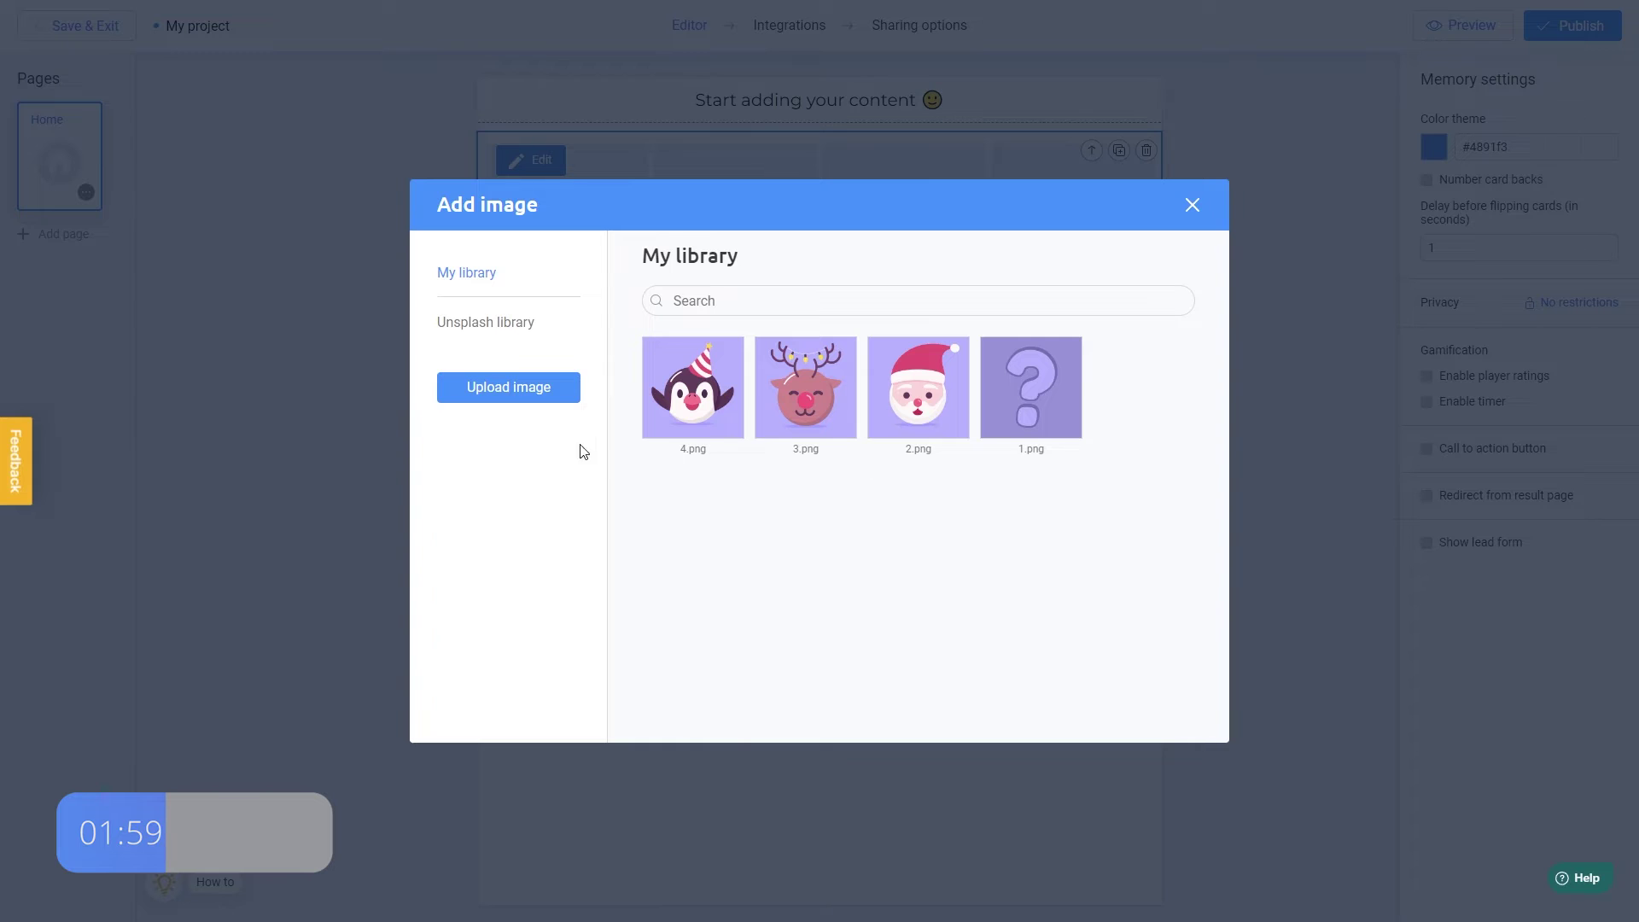
pyautogui.click(558, 396)
pyautogui.click(479, 176)
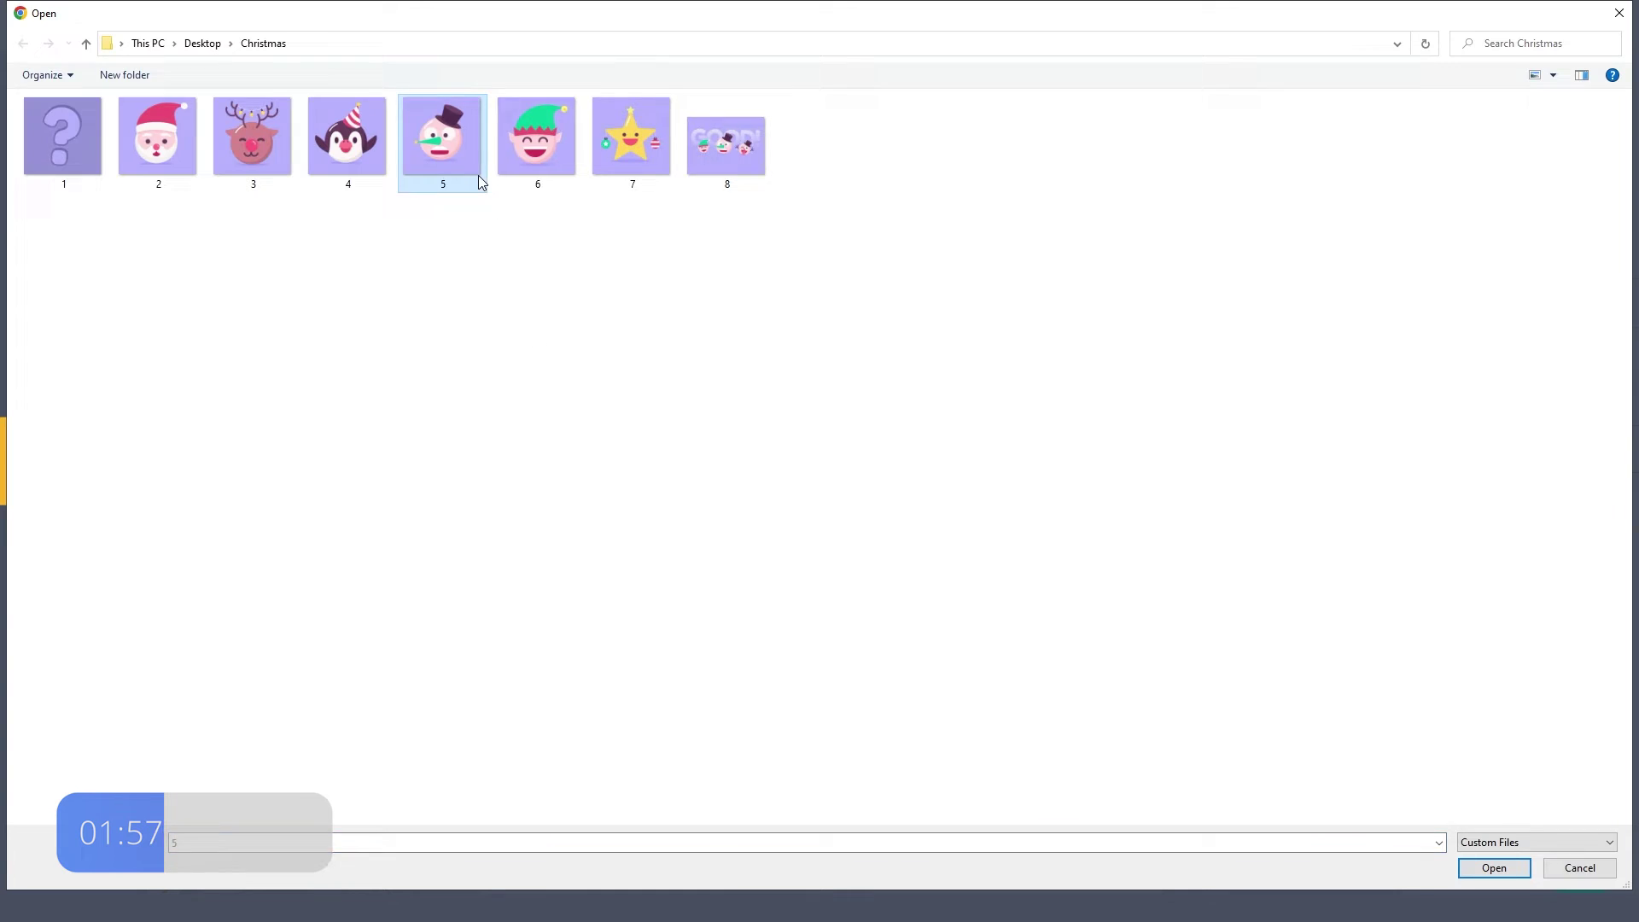
pyautogui.doubleClick(478, 176)
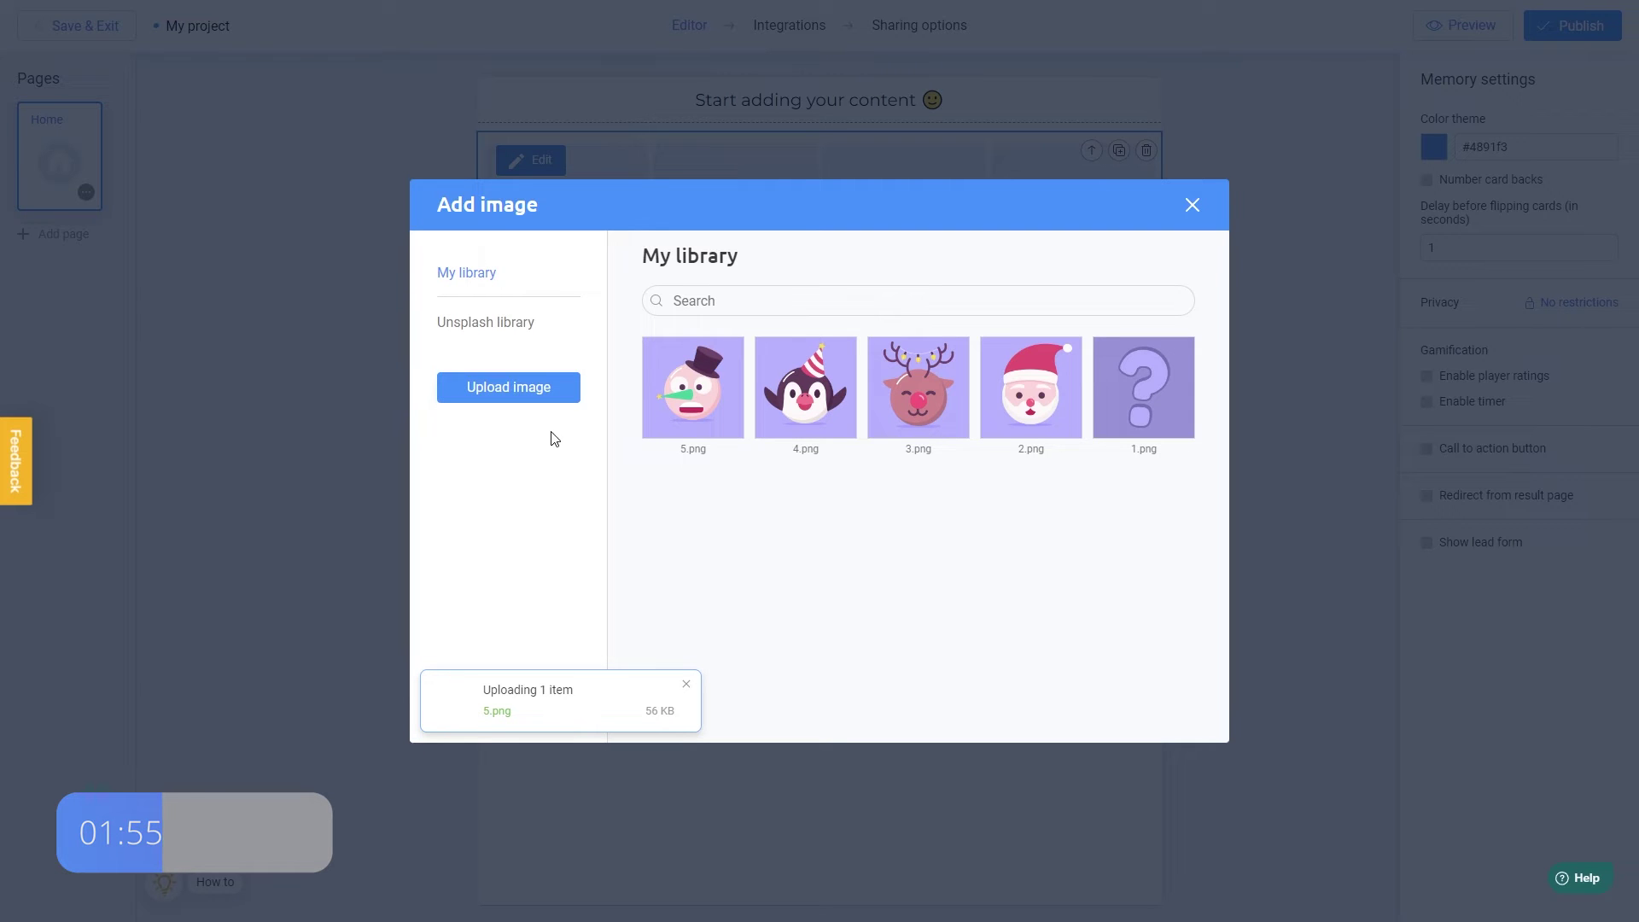
pyautogui.click(694, 426)
pyautogui.click(1114, 720)
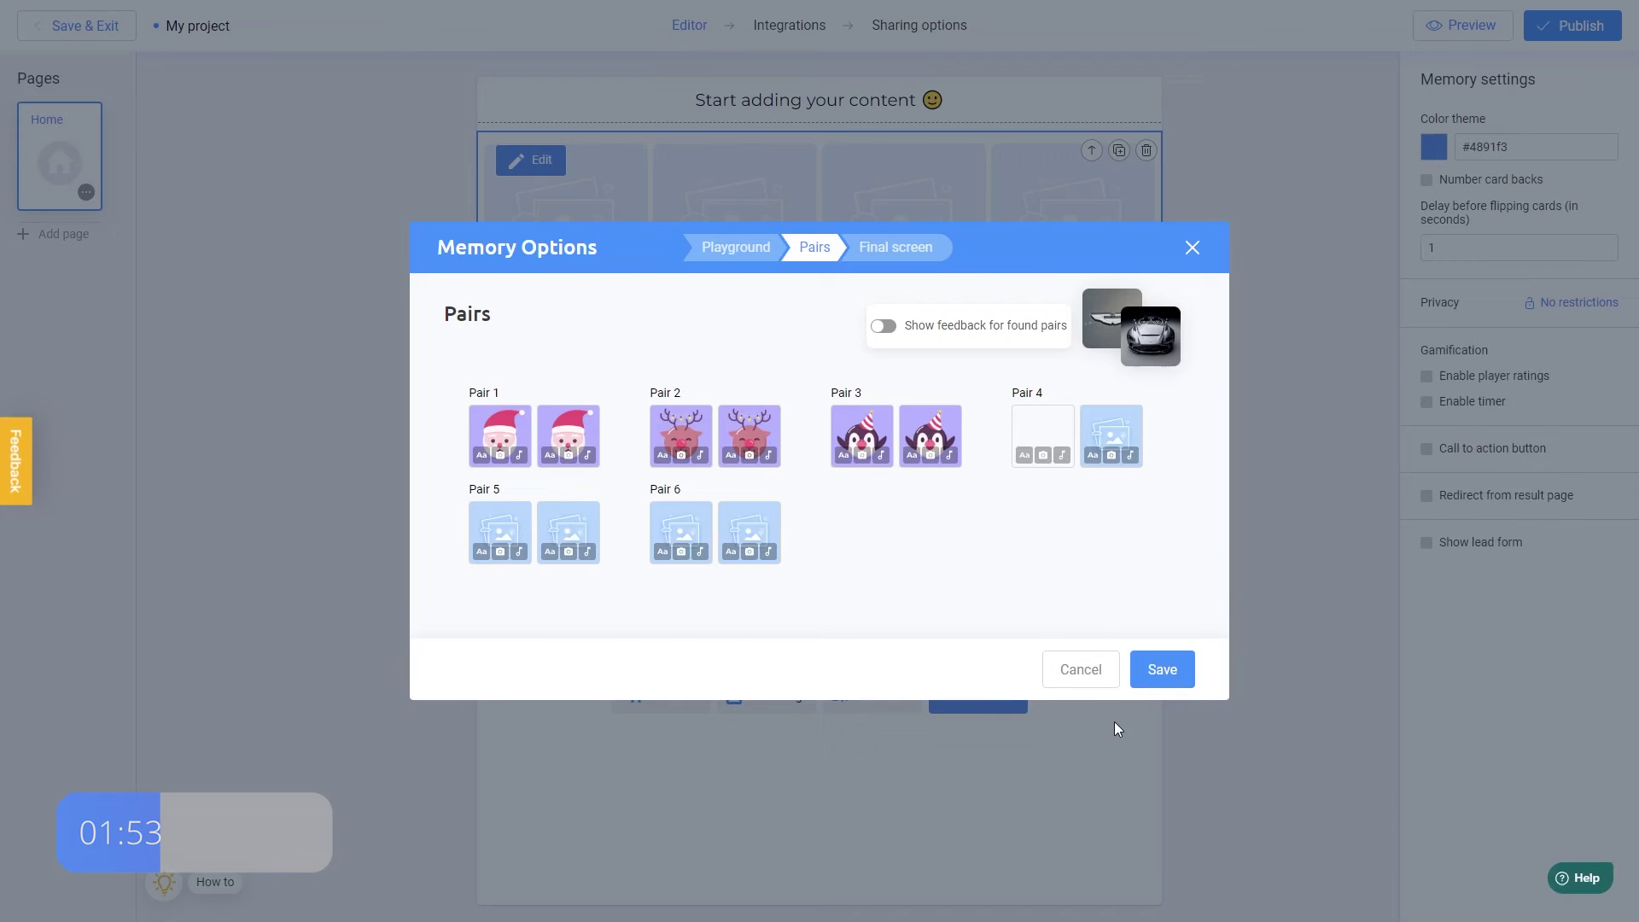
pyautogui.click(1110, 455)
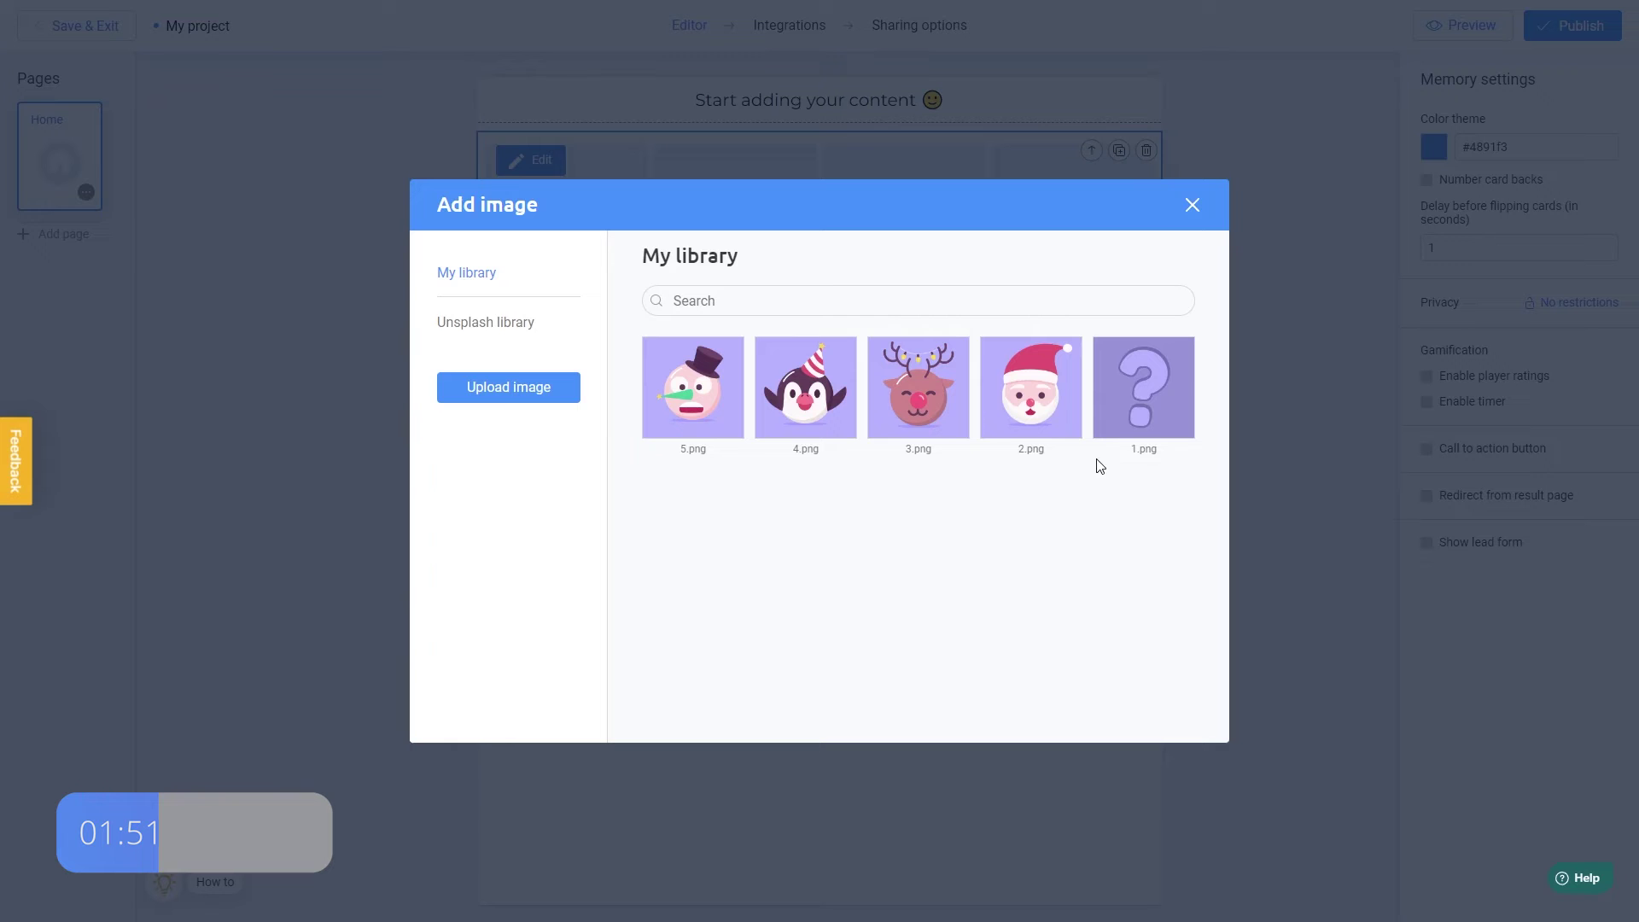
pyautogui.click(698, 432)
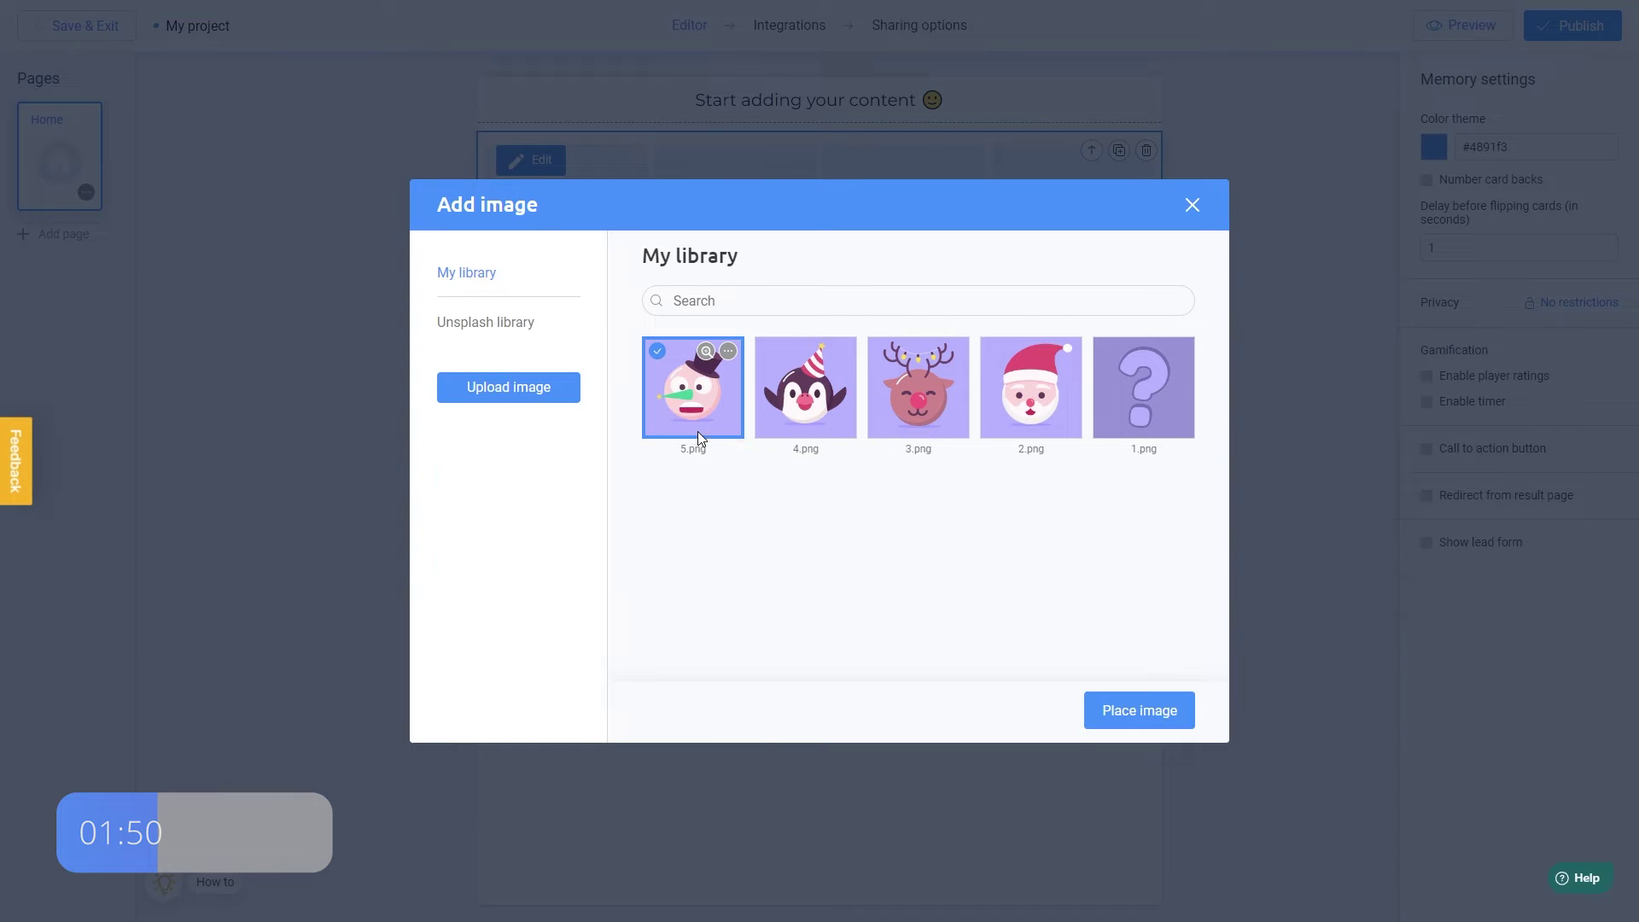
pyautogui.click(1142, 721)
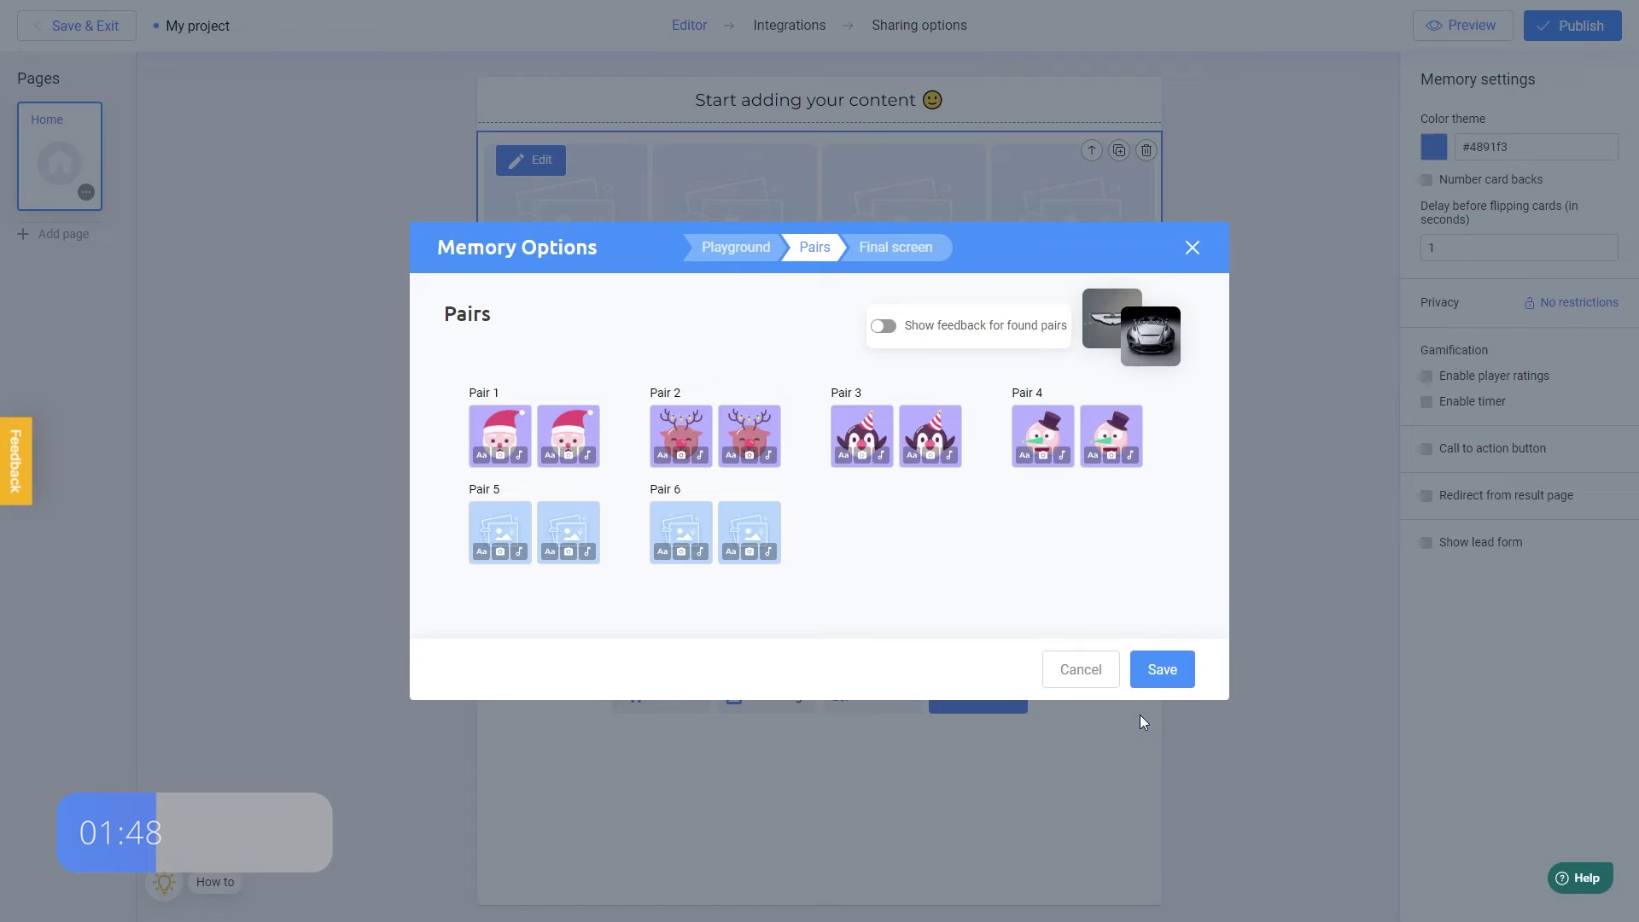
# Upload the elf image 6.png and place it on both Pair 5 cards.
pyautogui.click(501, 553)
pyautogui.click(500, 393)
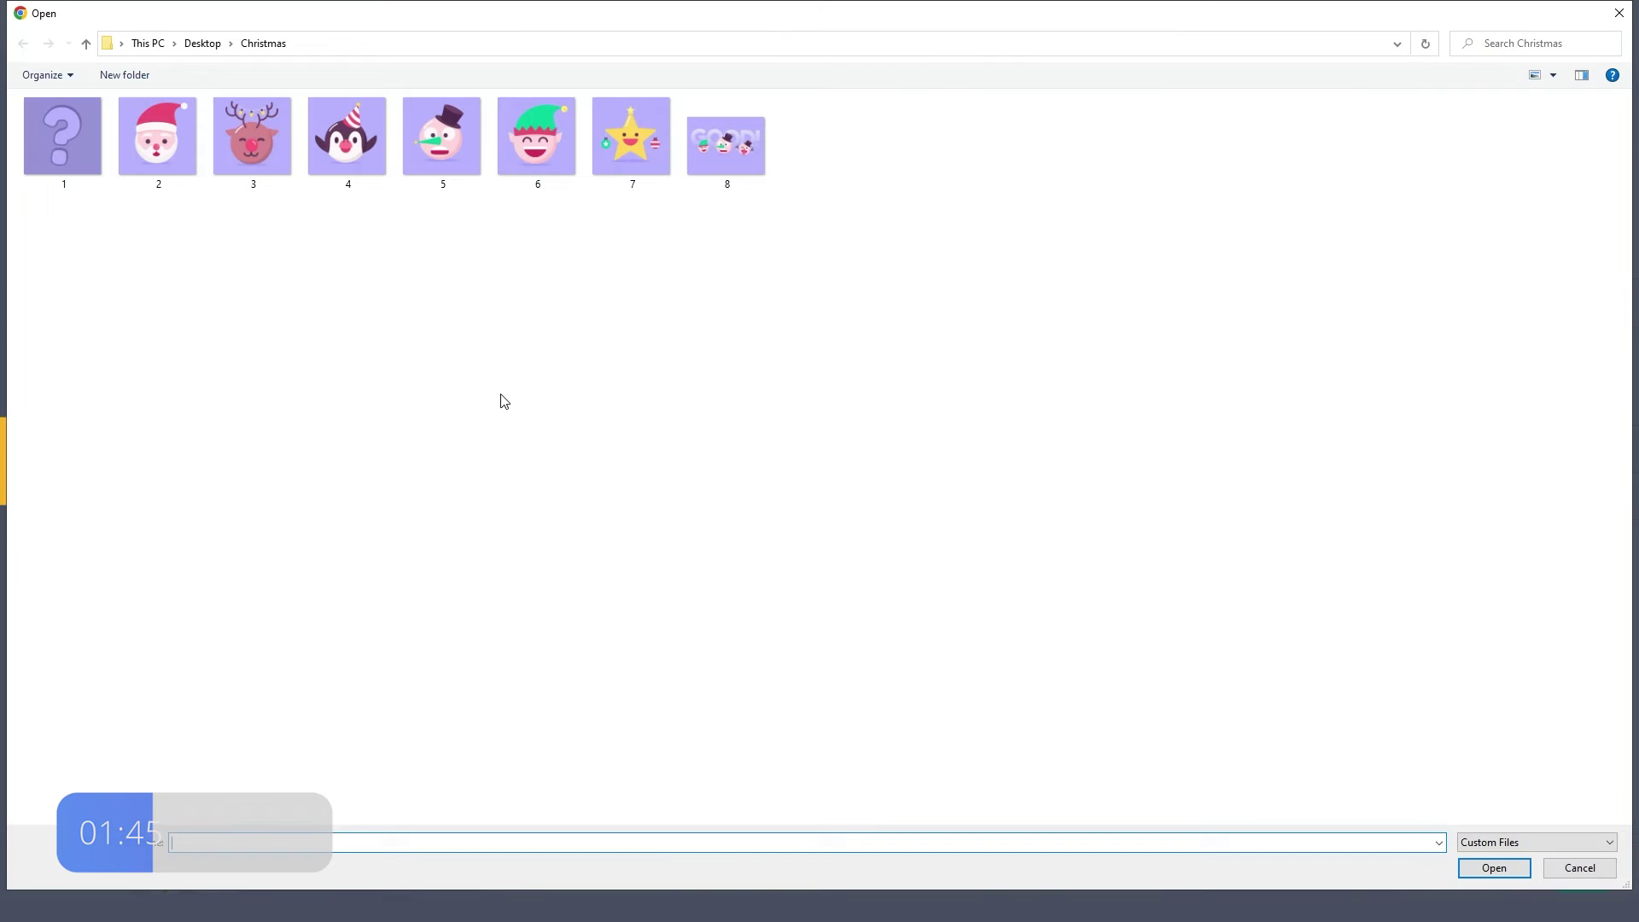
pyautogui.doubleClick(535, 171)
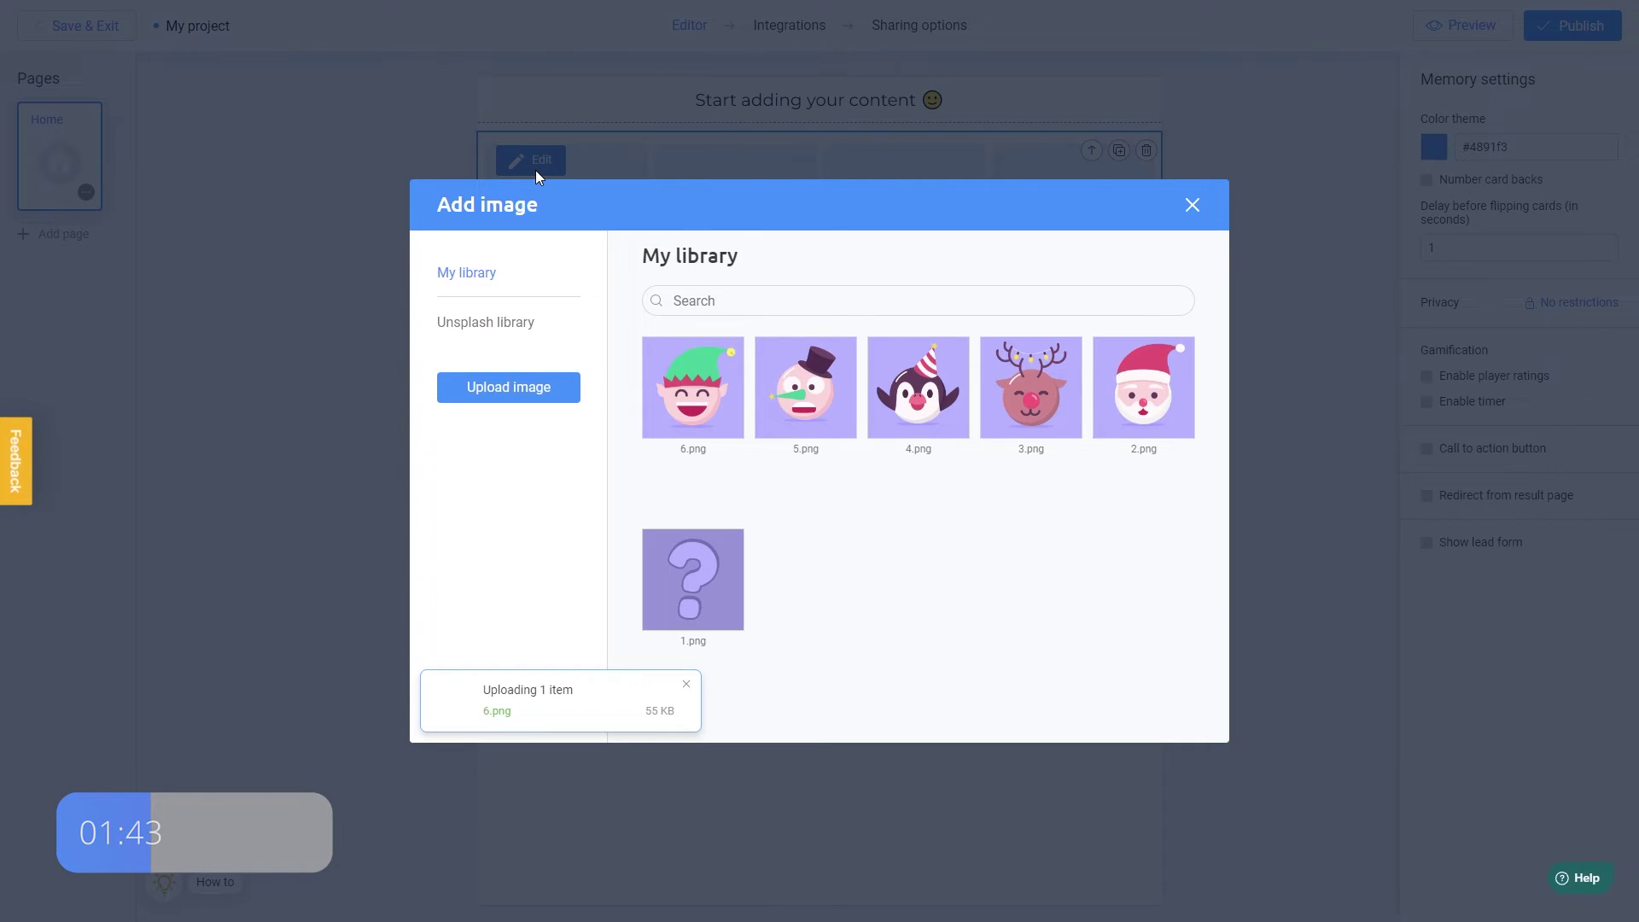
pyautogui.click(678, 376)
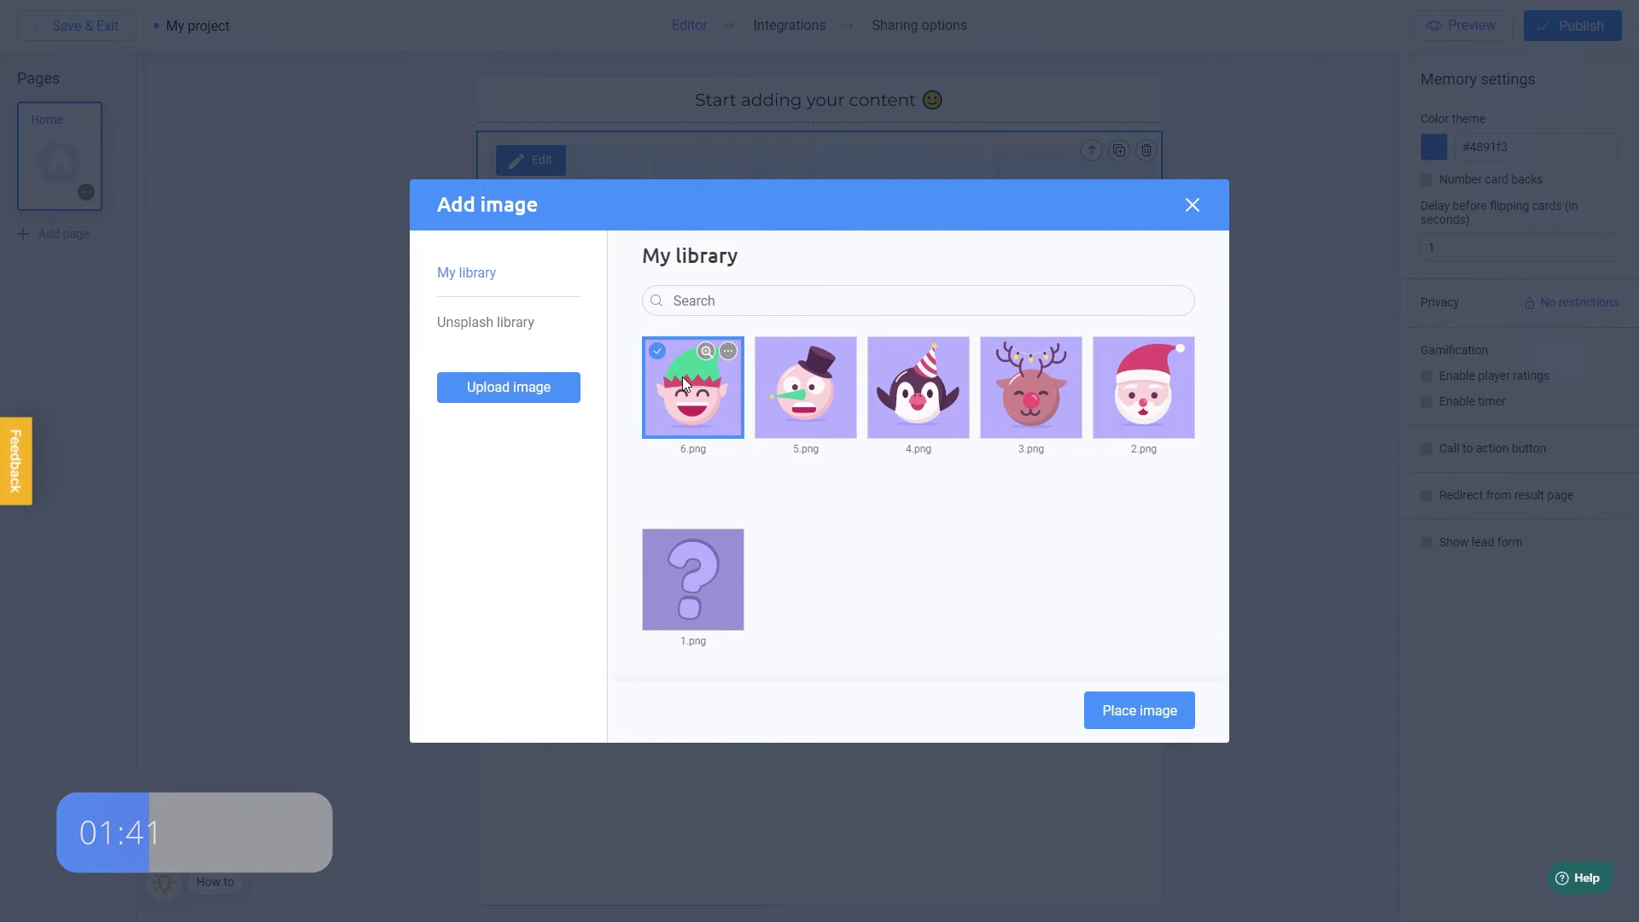
pyautogui.click(1098, 721)
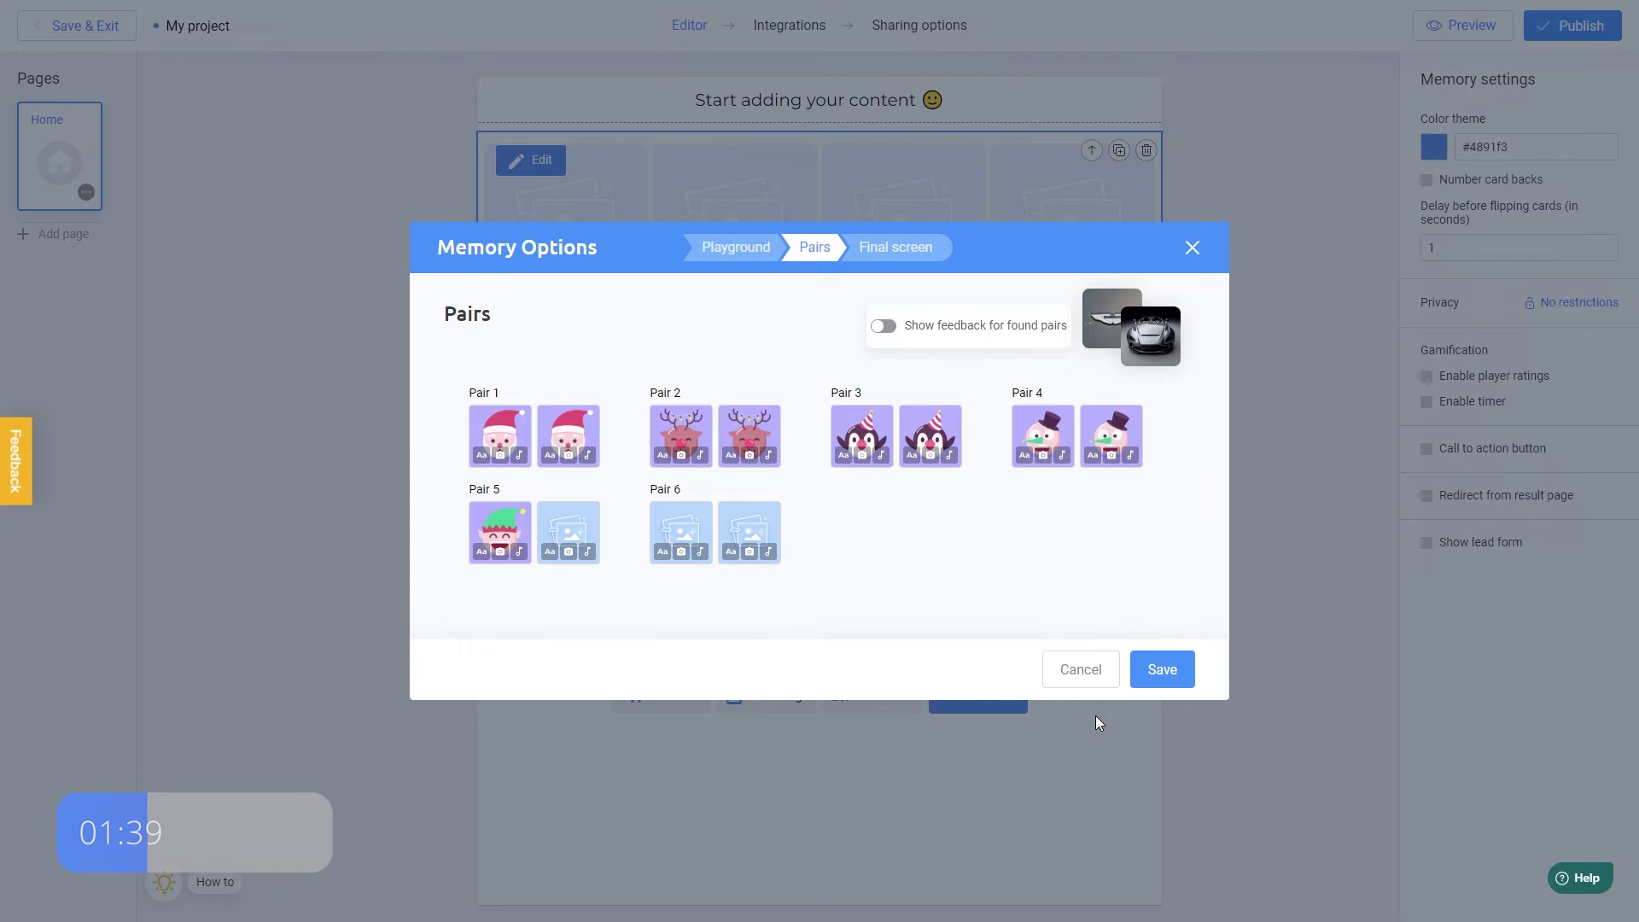
pyautogui.click(572, 556)
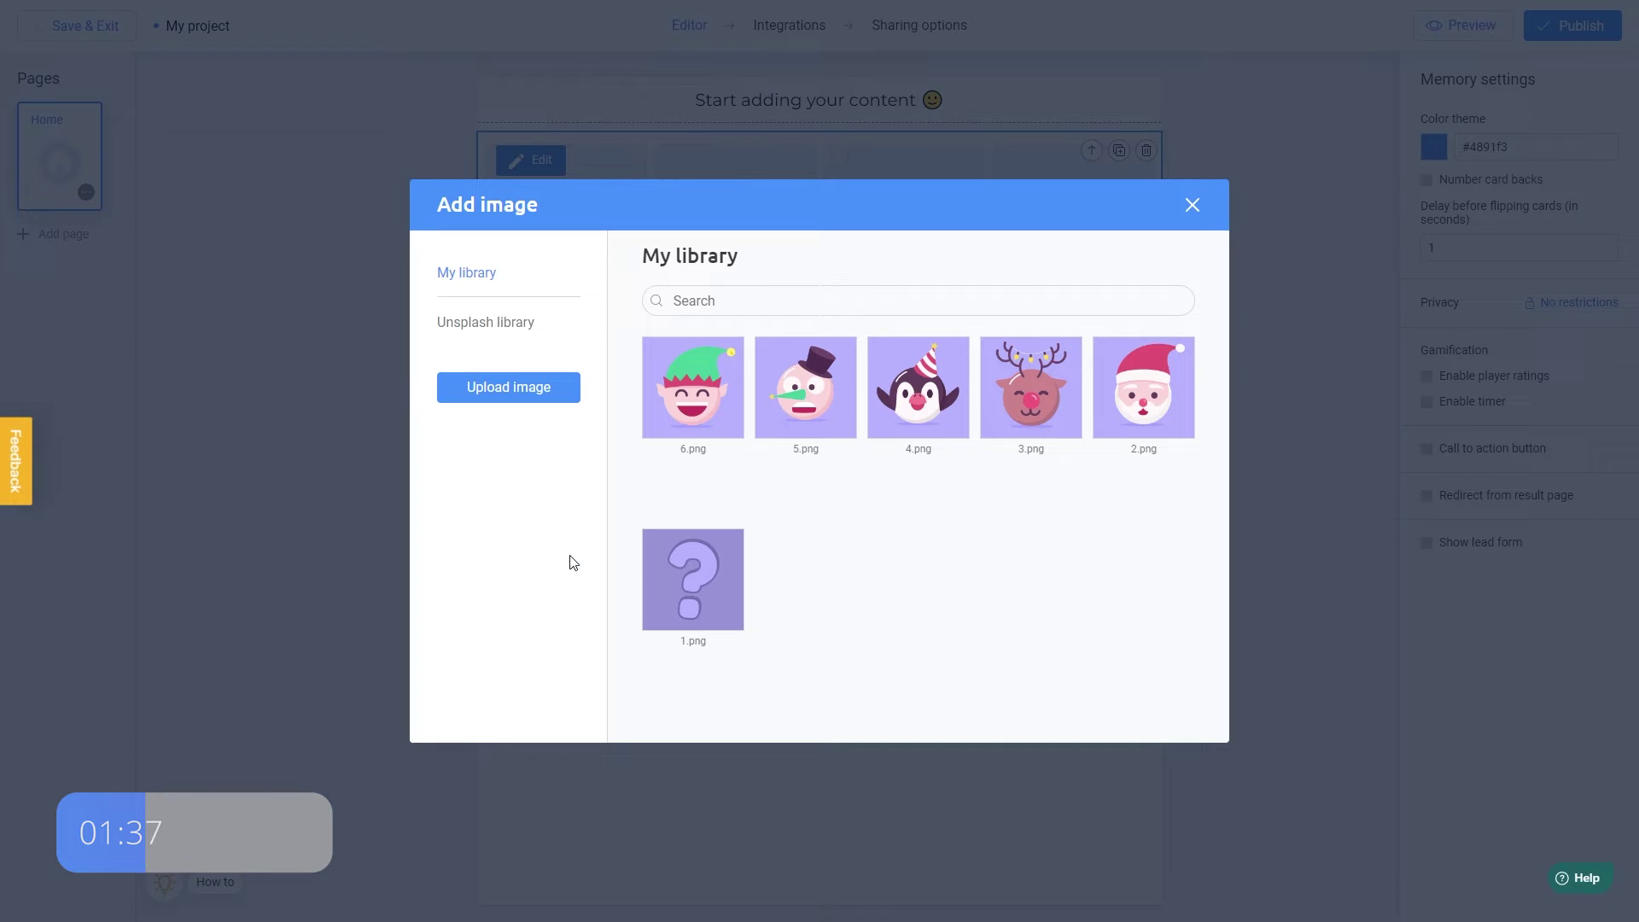
pyautogui.click(684, 403)
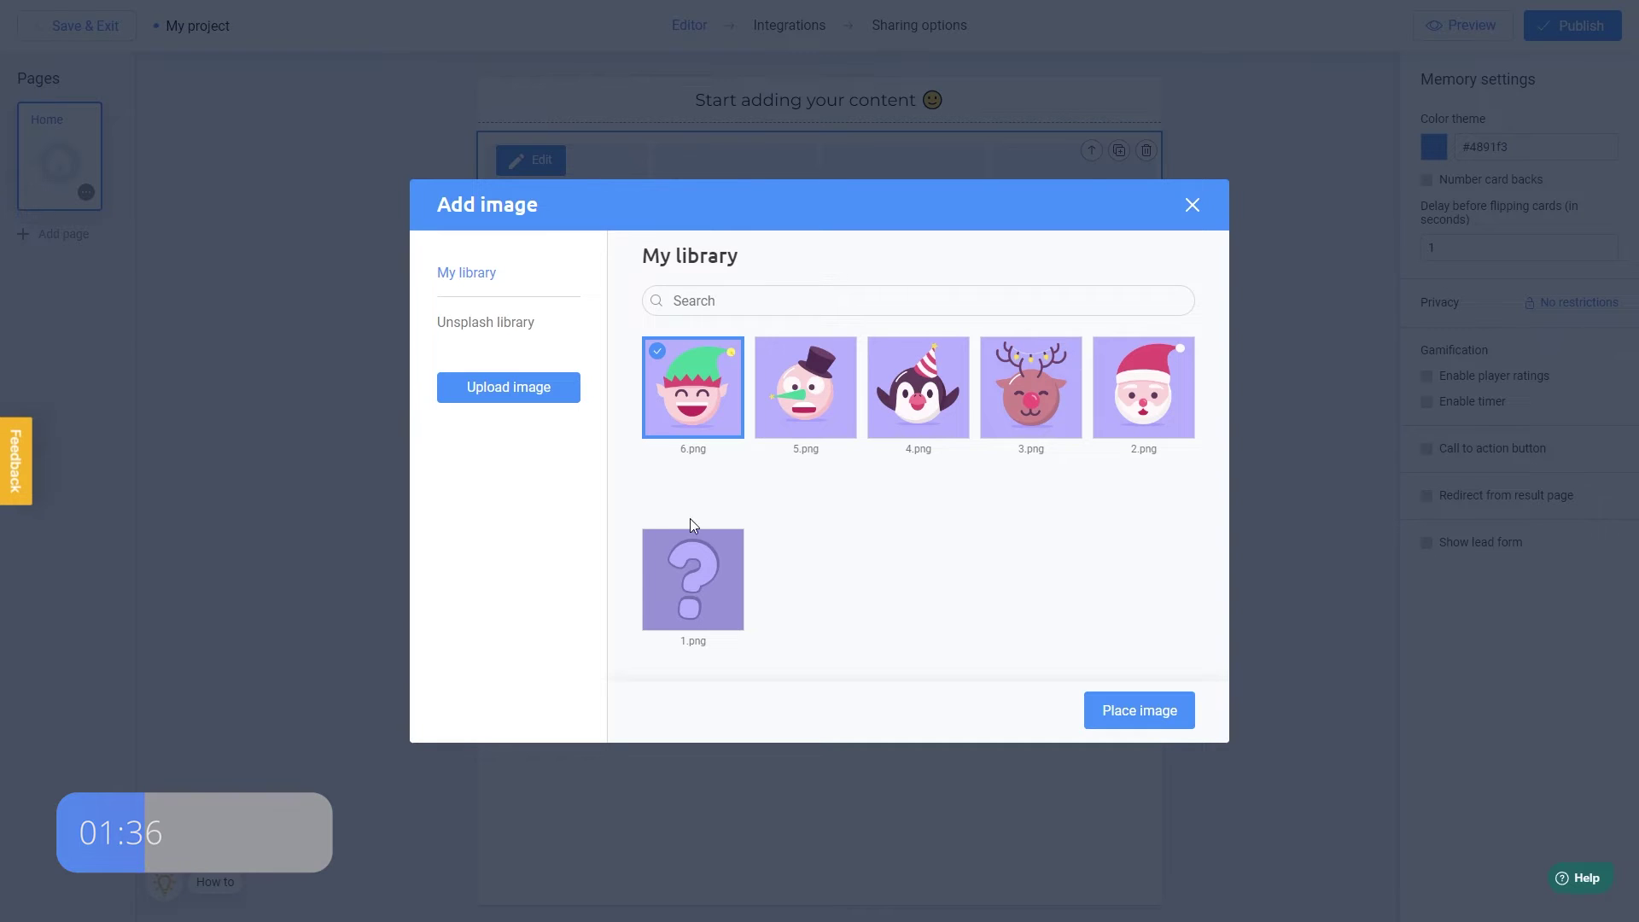
pyautogui.click(1112, 717)
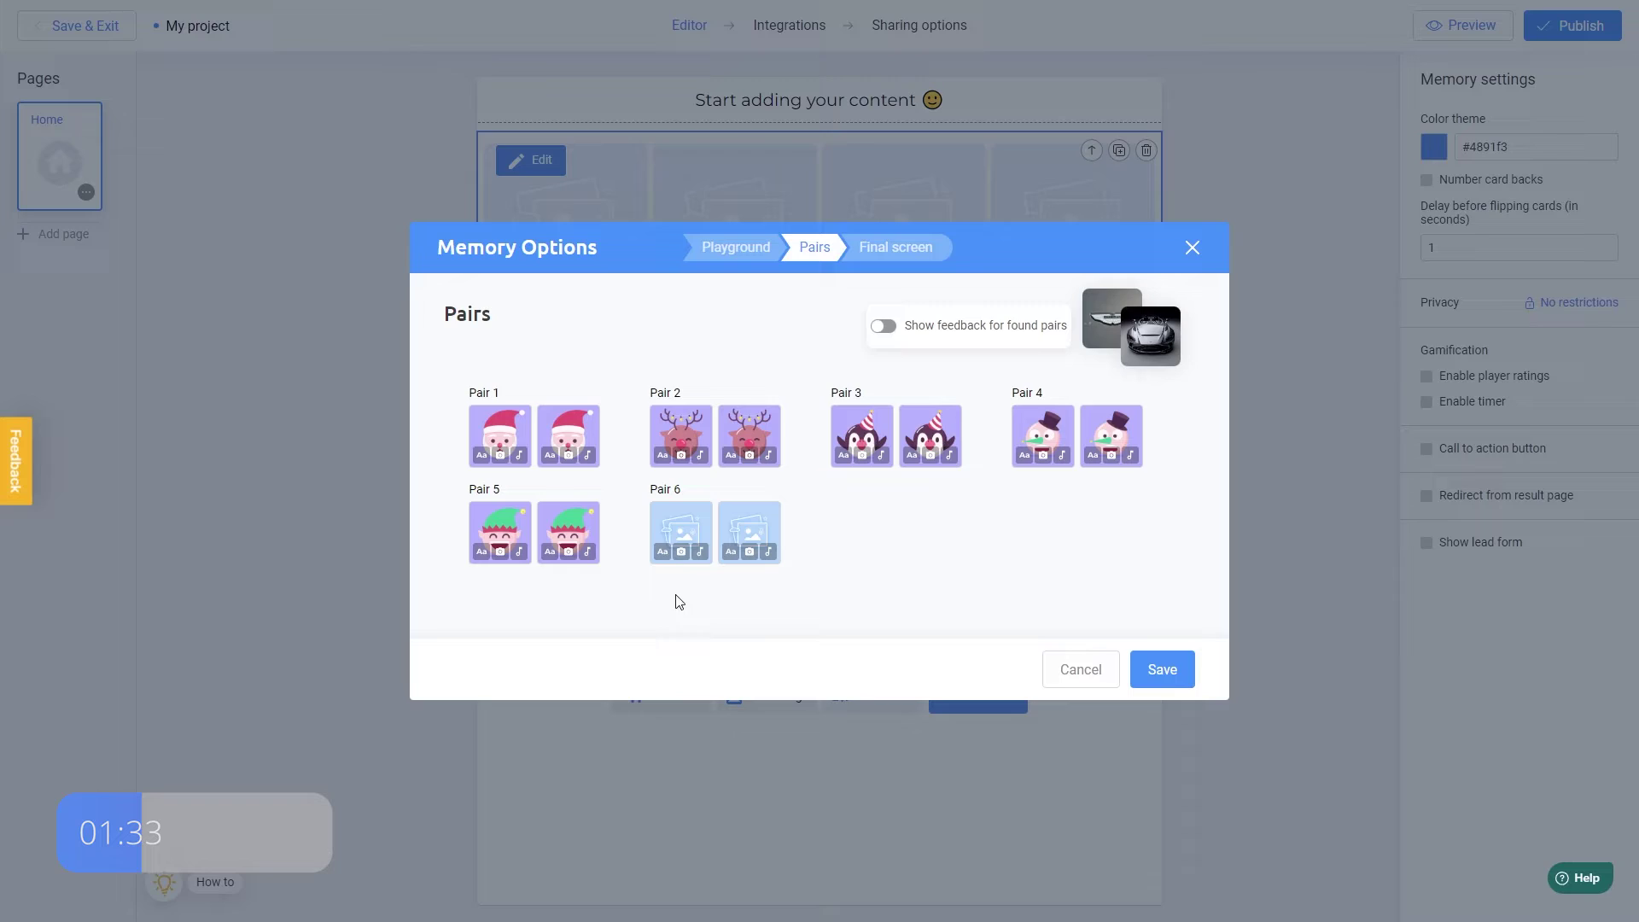
# Upload the star image 7.png and place it on both Pair 6 cards.
pyautogui.click(680, 550)
pyautogui.click(559, 401)
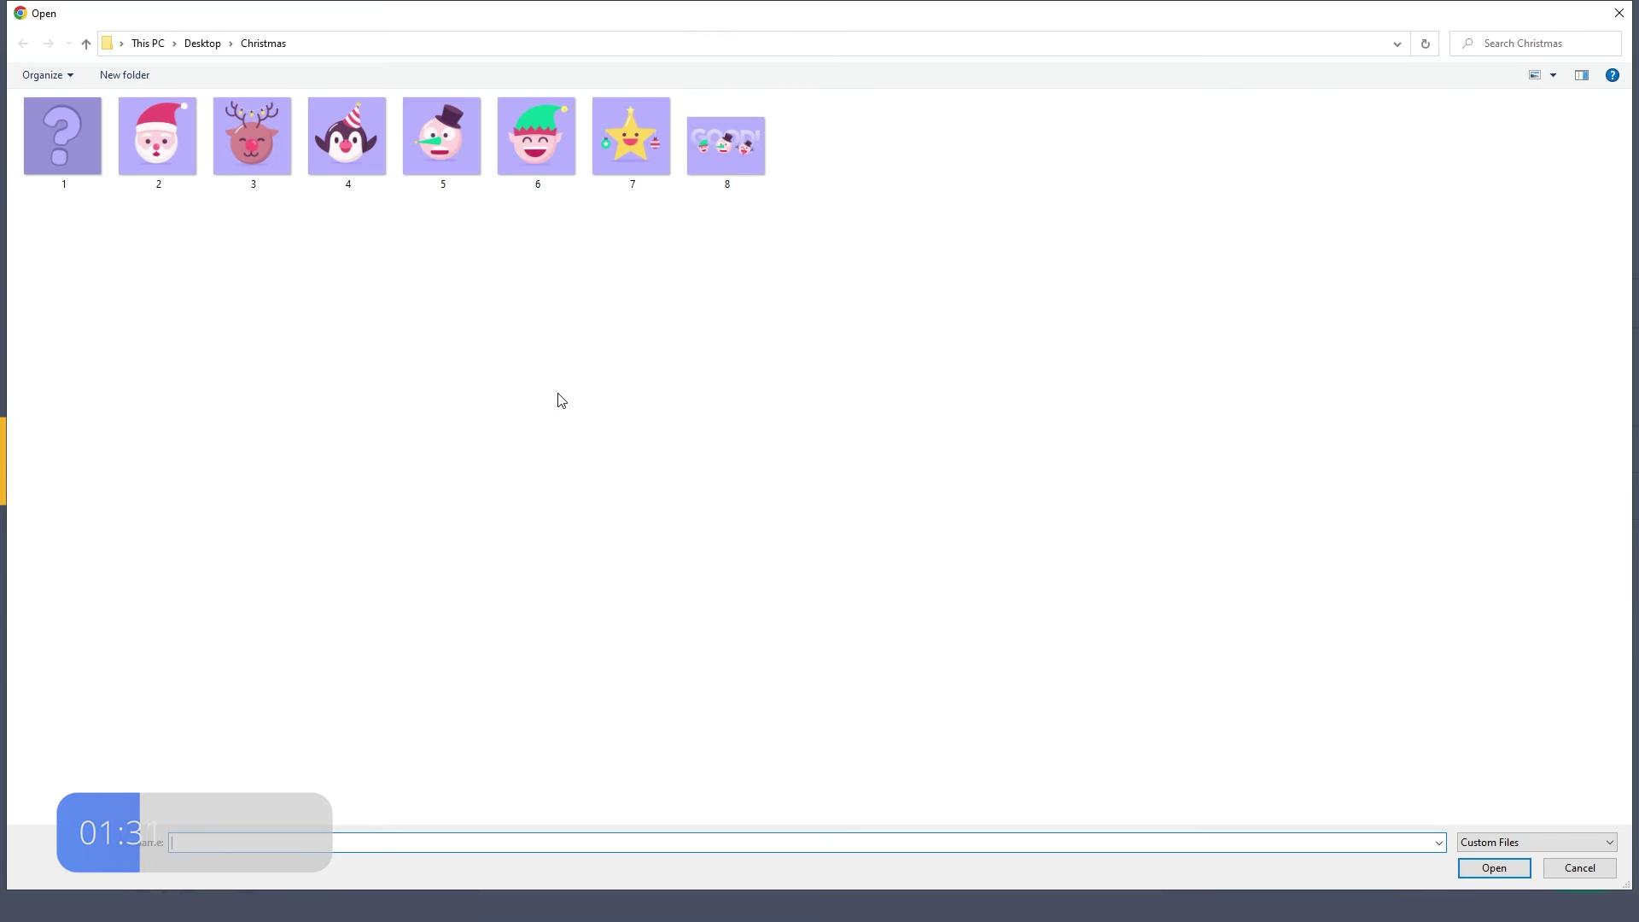
pyautogui.doubleClick(621, 162)
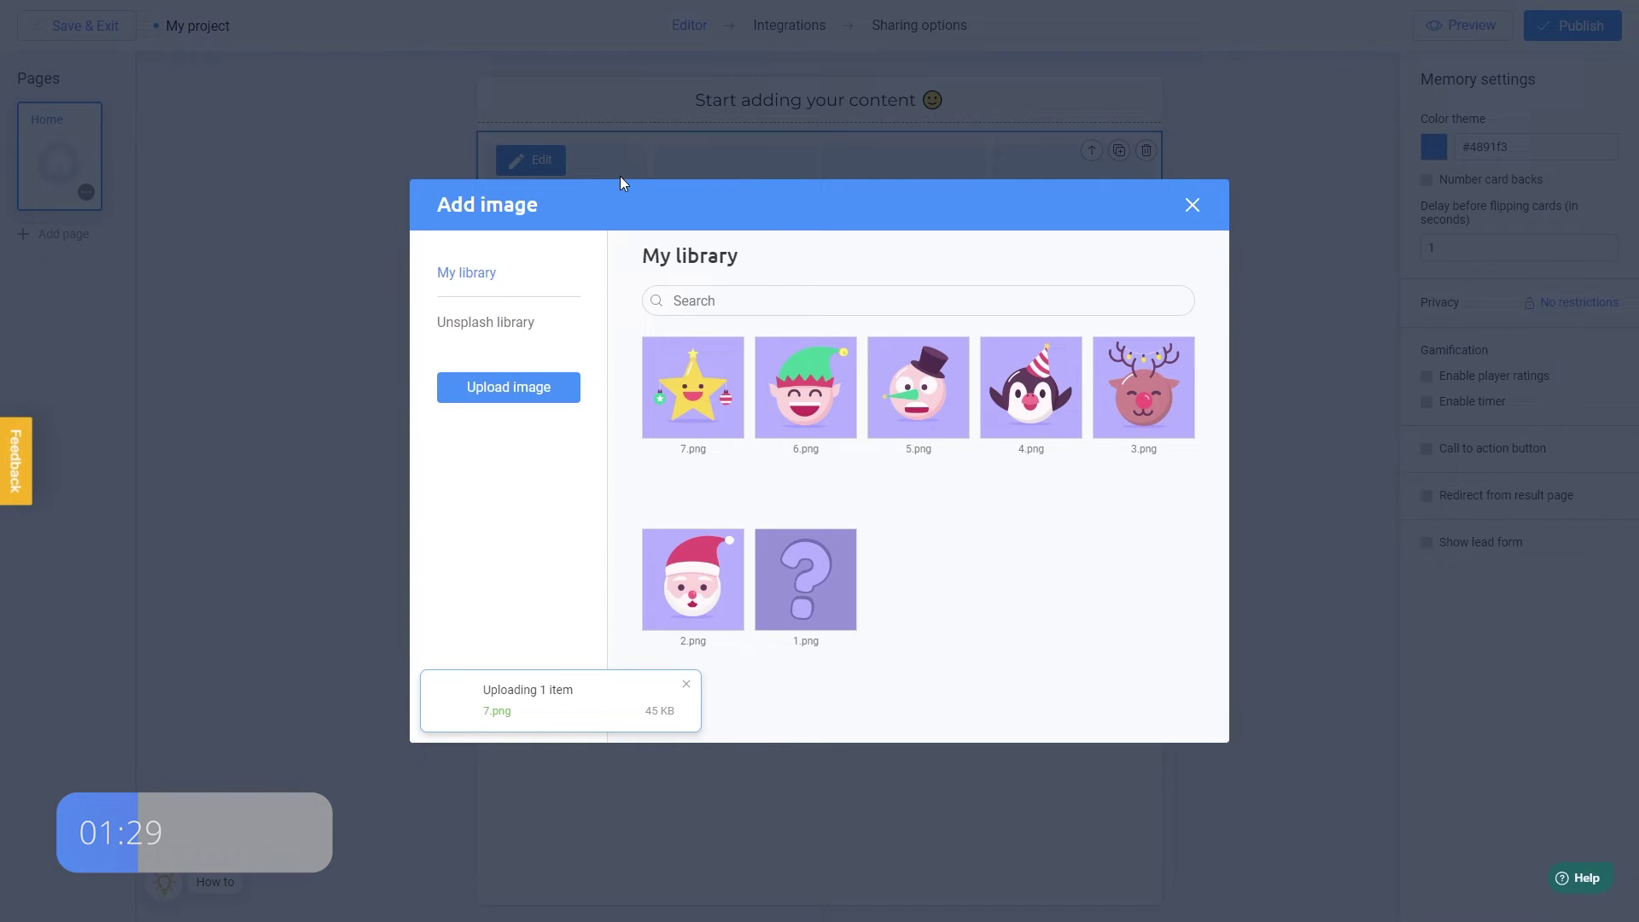
pyautogui.click(690, 368)
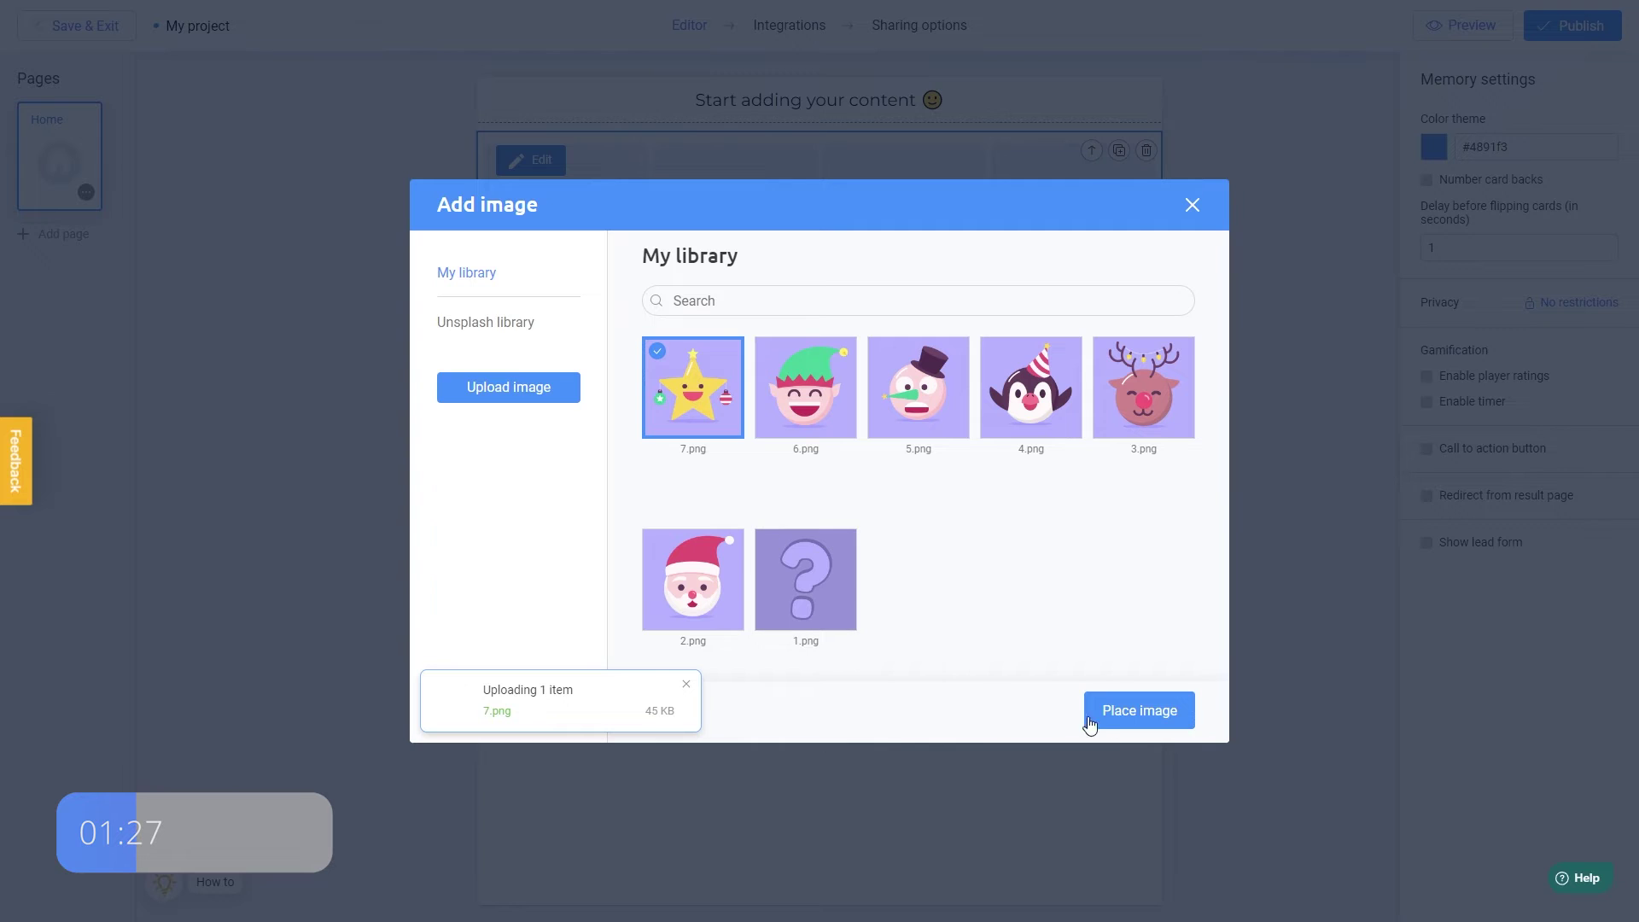
pyautogui.click(1121, 722)
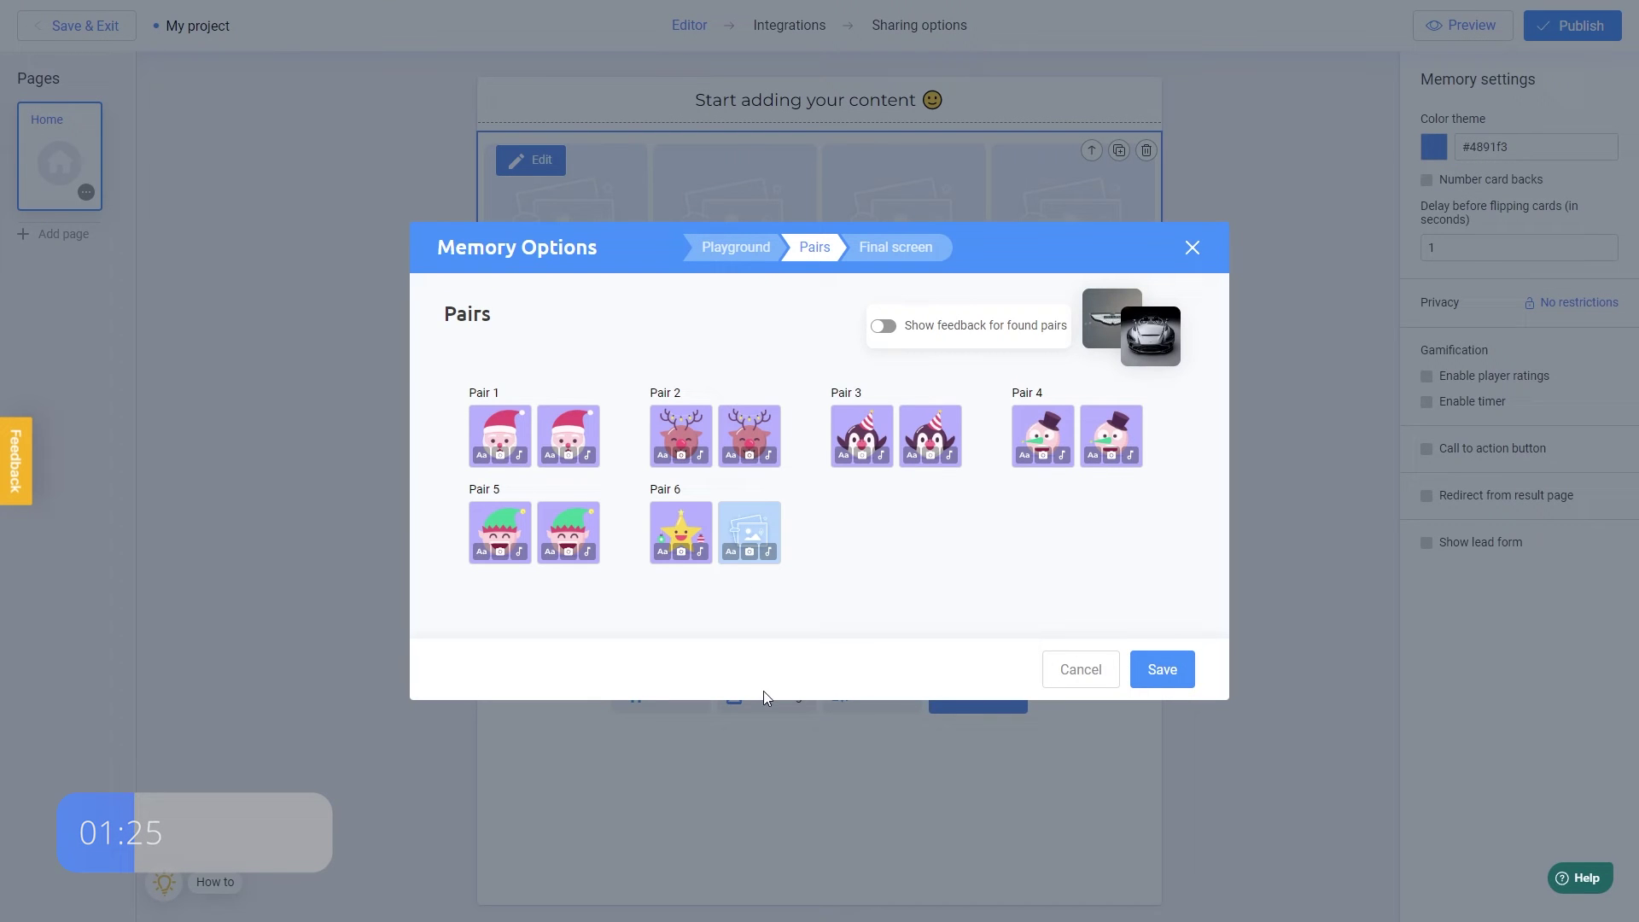
pyautogui.click(749, 552)
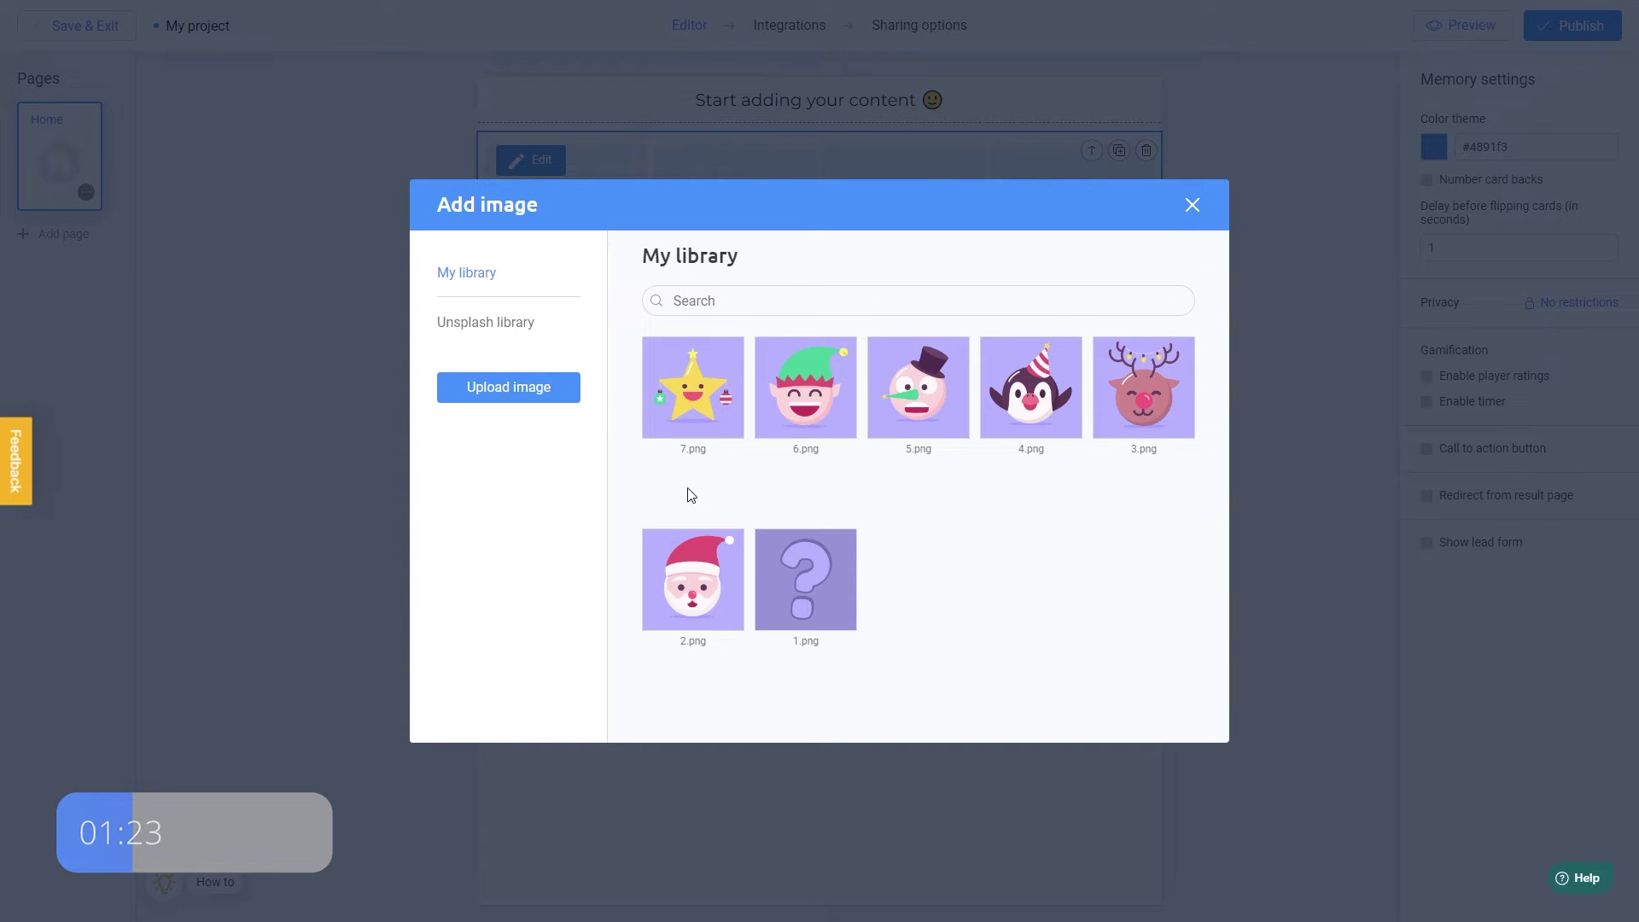
pyautogui.click(687, 404)
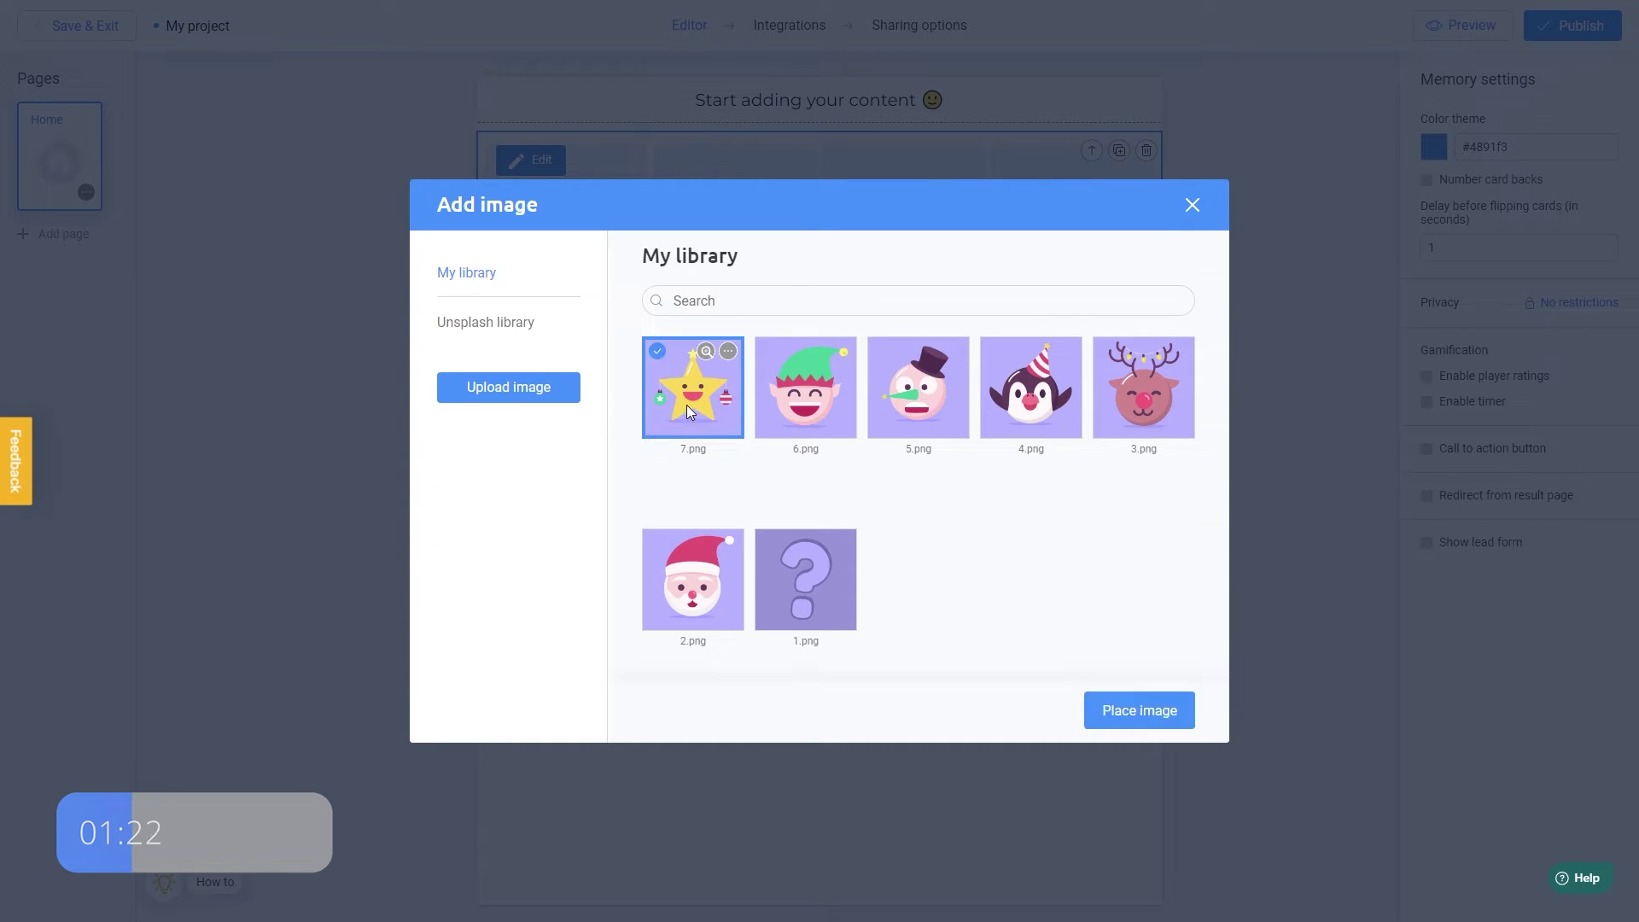
pyautogui.click(1100, 725)
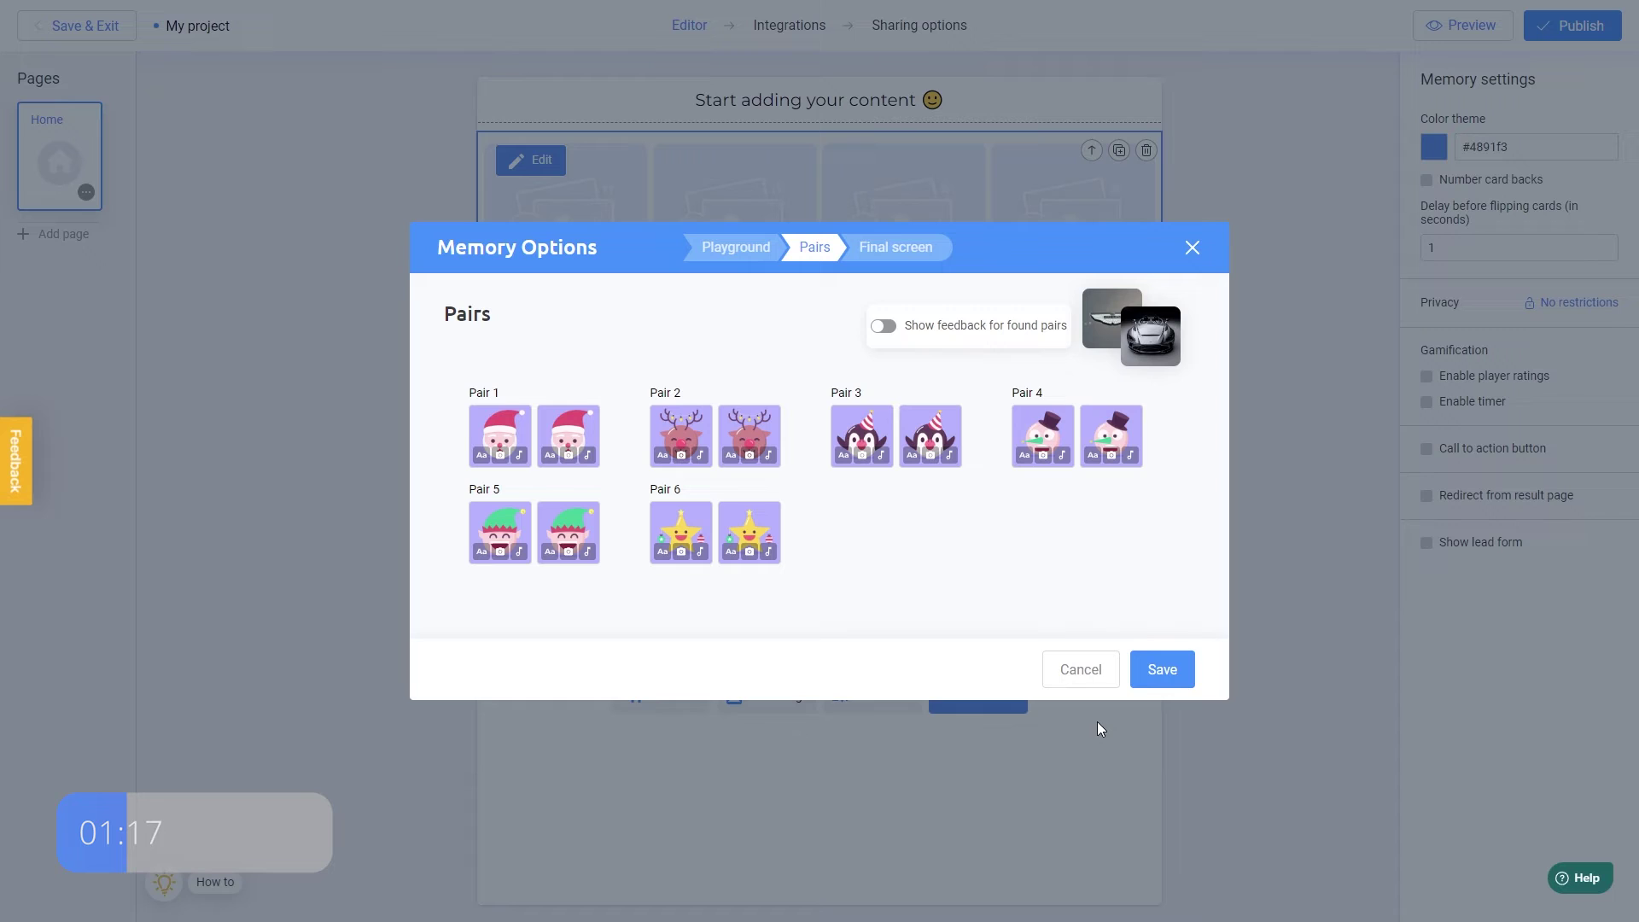
# Set the final screen header to 'Good Job!' and its description to 'Merry Christmas'.
pyautogui.click(924, 259)
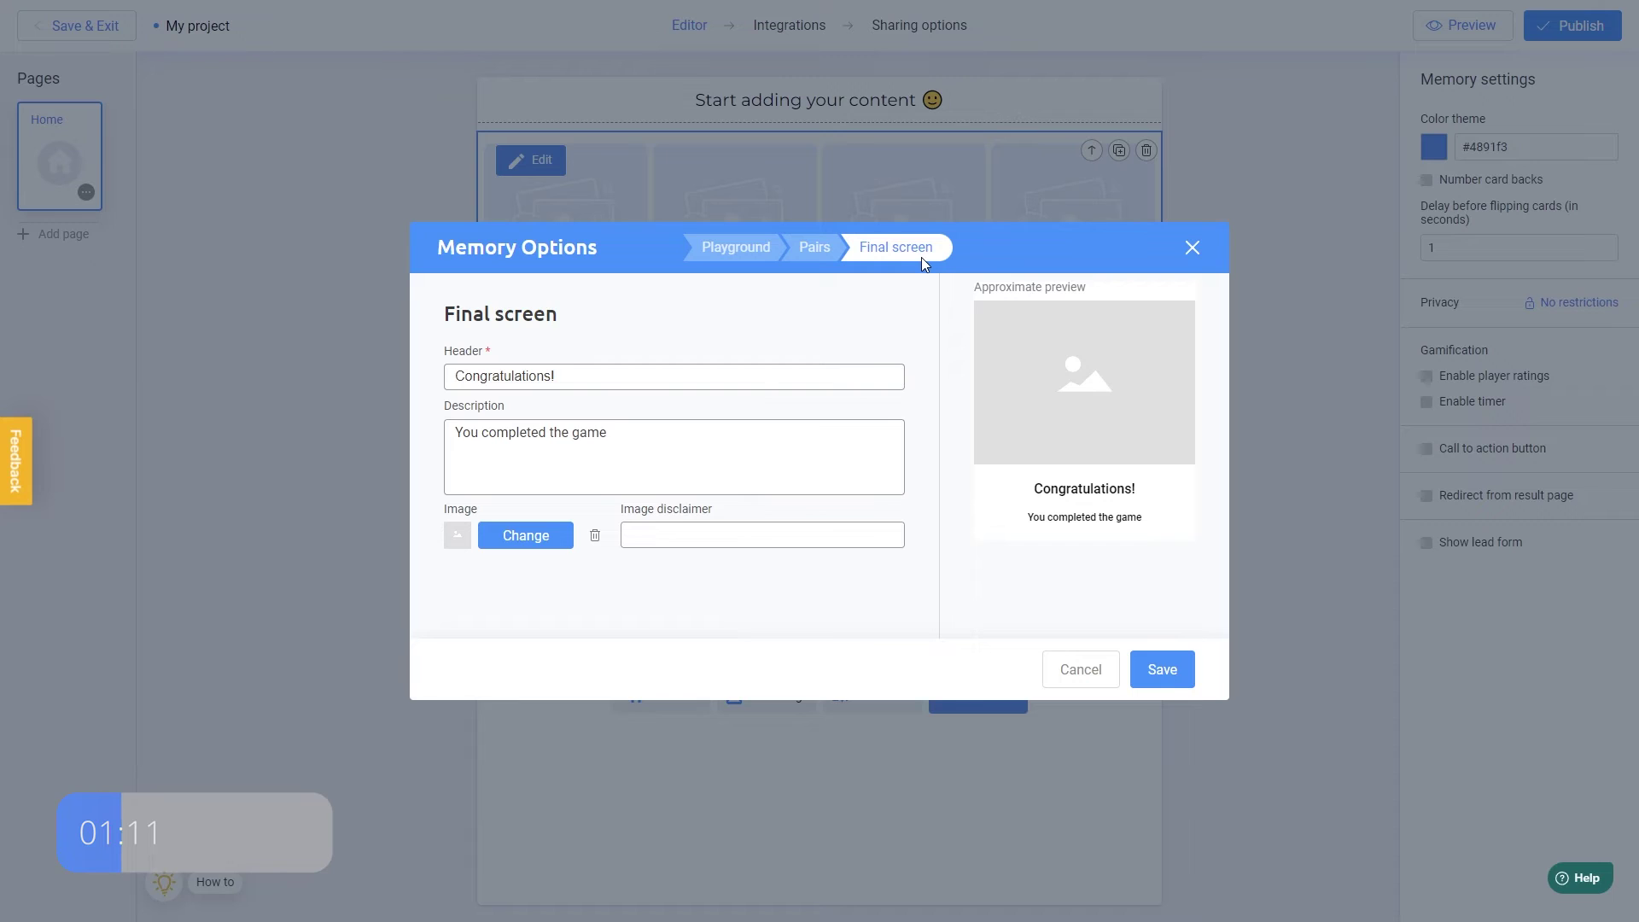
pyautogui.moveTo(647, 373); pyautogui.dragTo(442, 386)
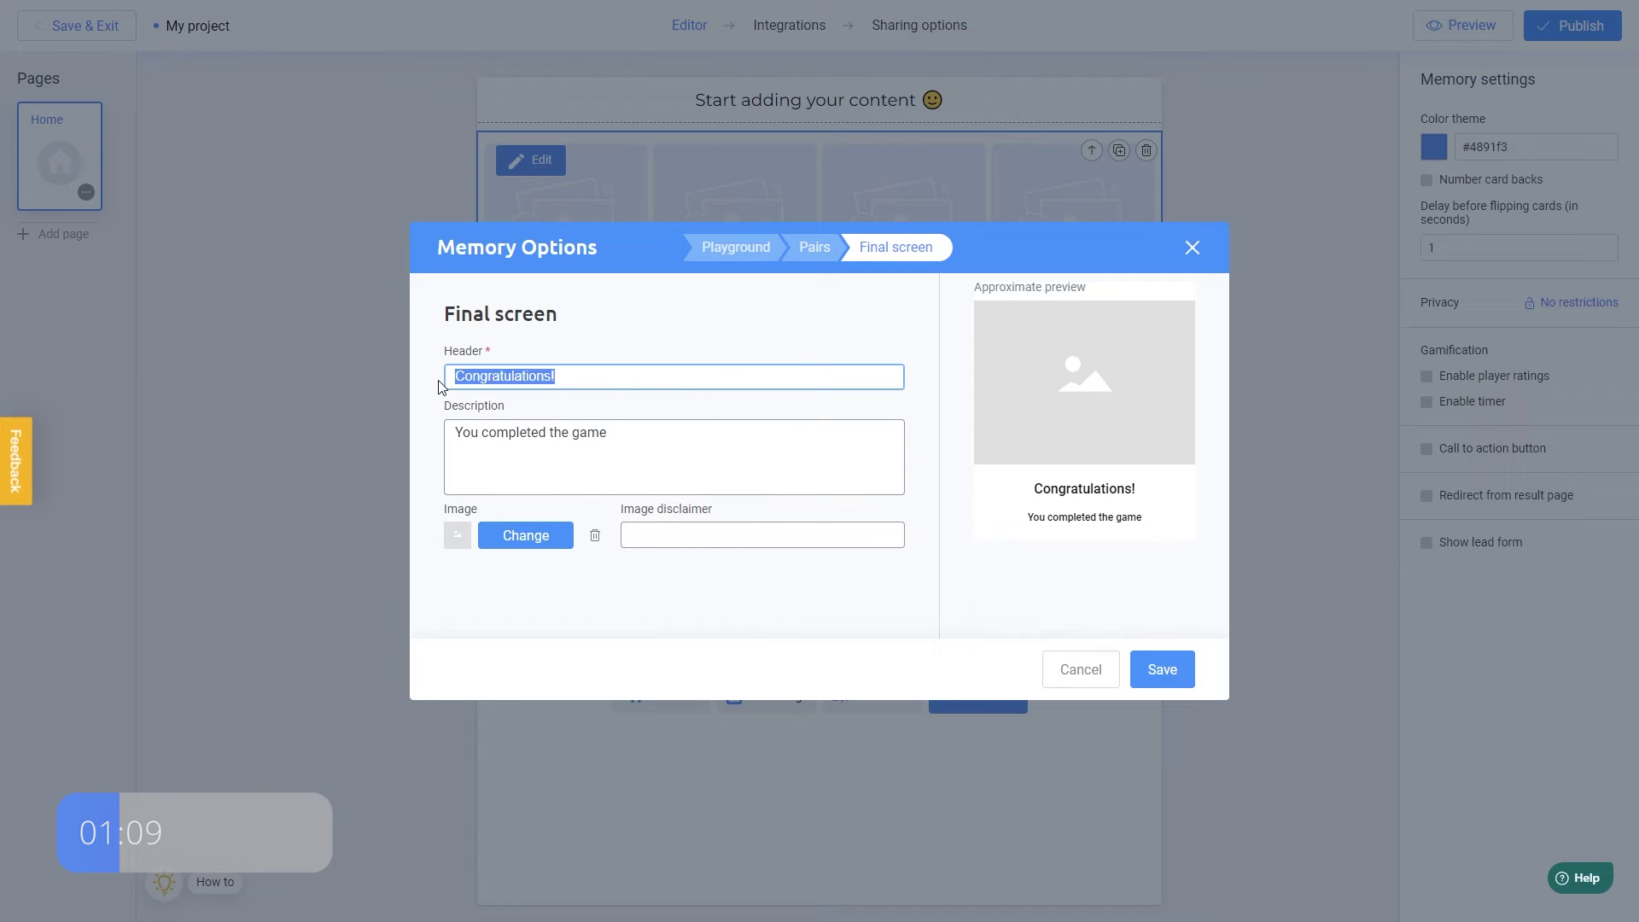
pyautogui.write('Good Job!')
pyautogui.moveTo(629, 433); pyautogui.dragTo(447, 450)
pyautogui.write('Merry Christmas')
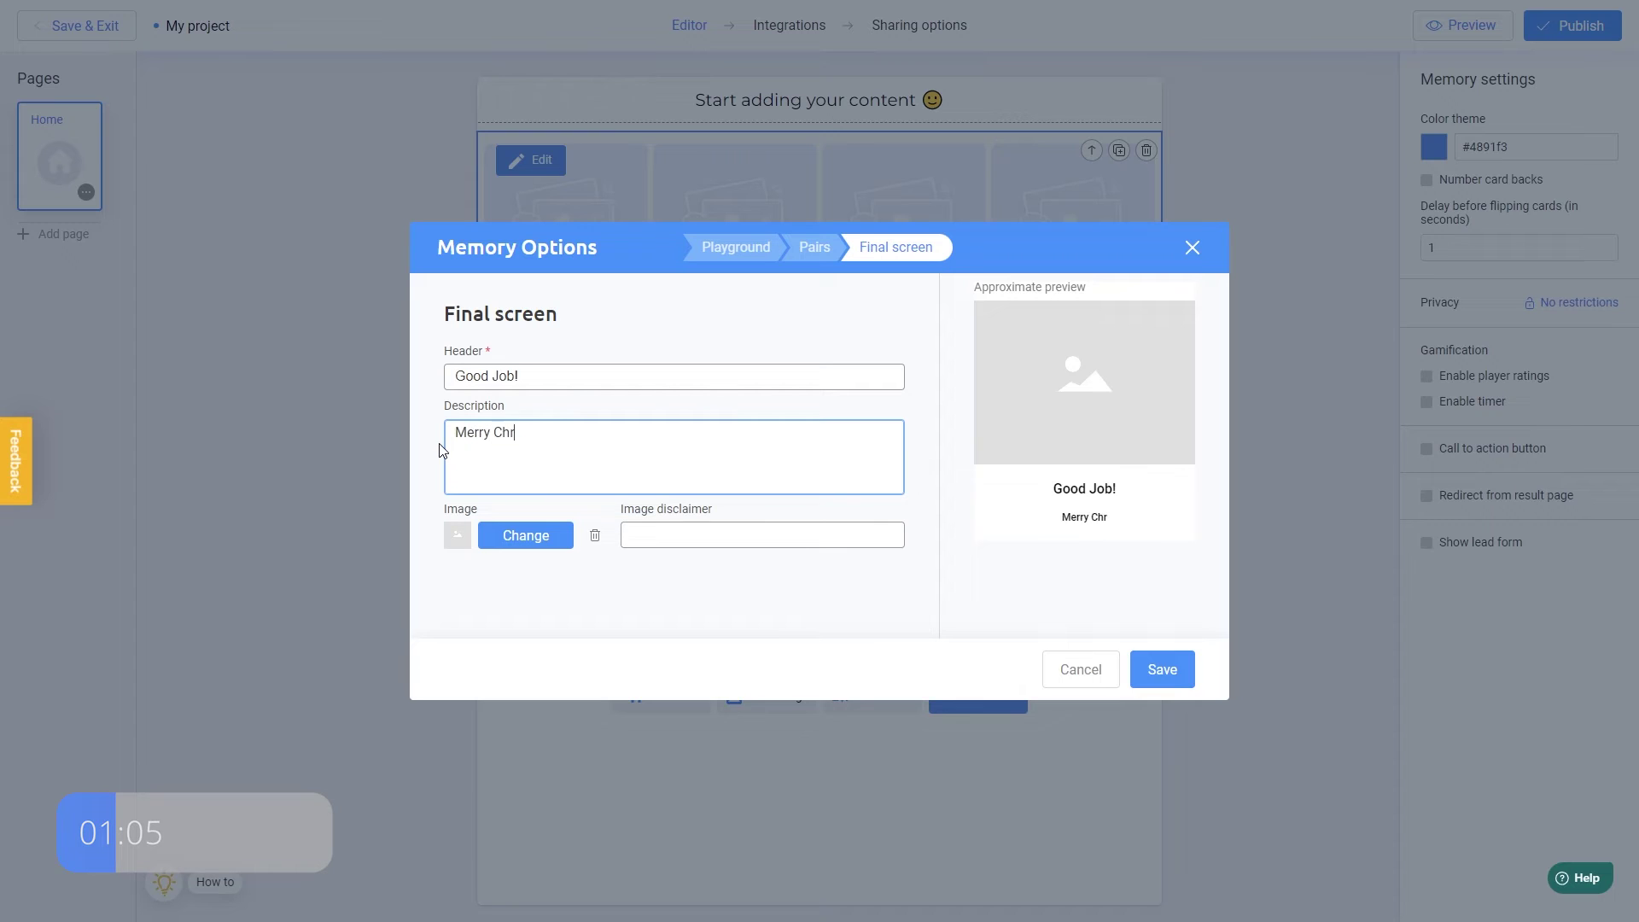
pyautogui.click(441, 450)
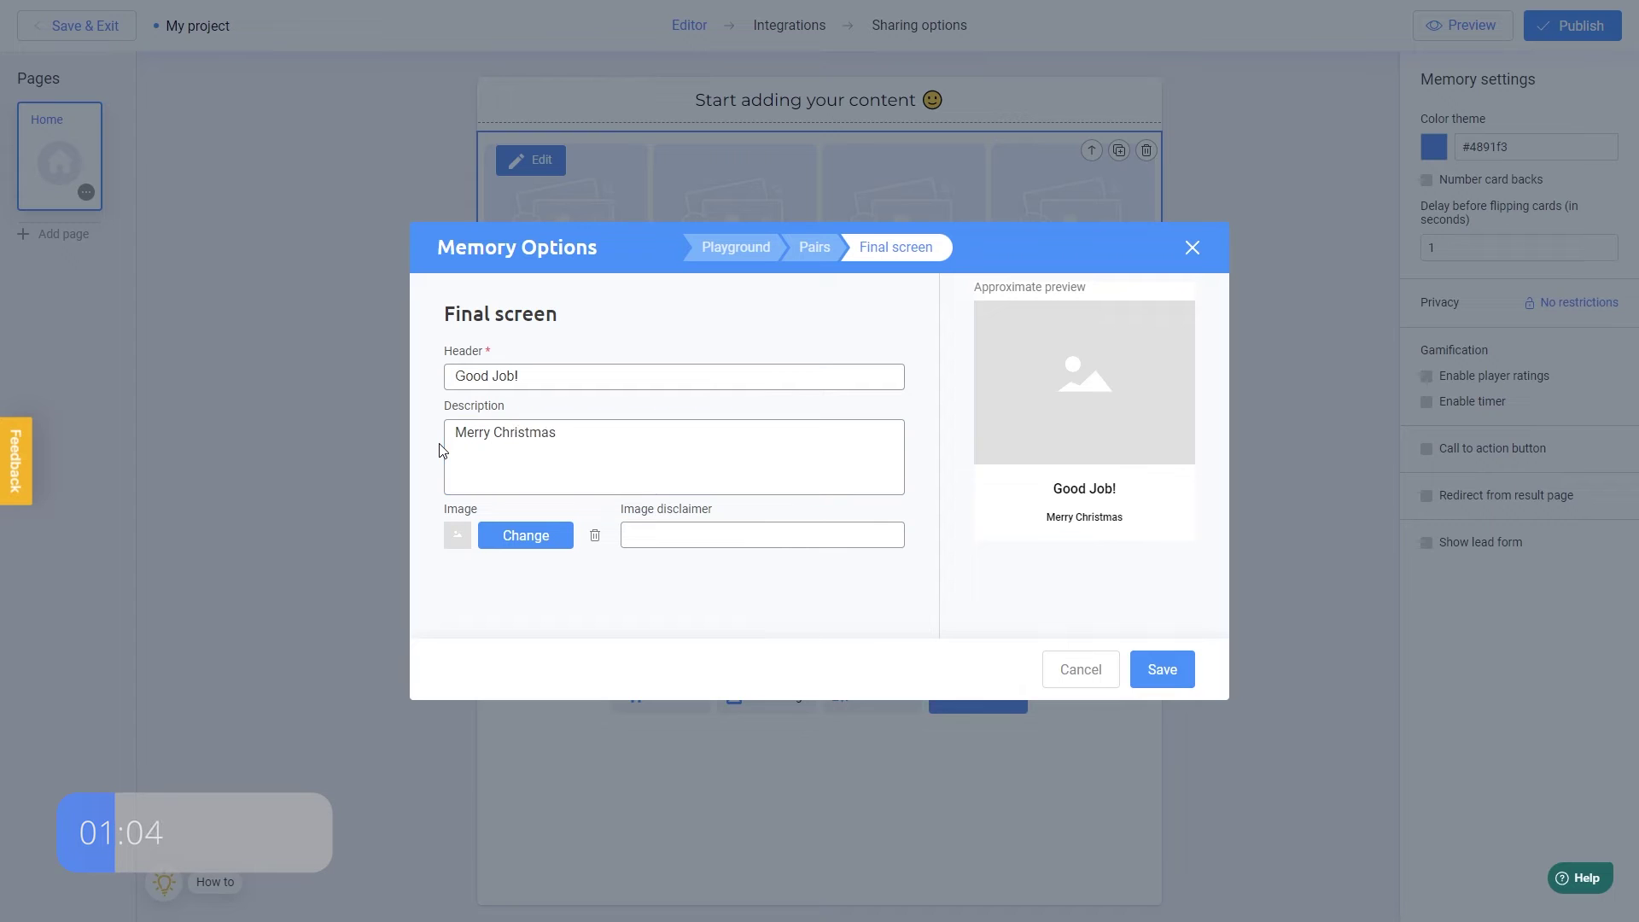
# Upload 8.png as the final screen's GOOD! banner image and save the Memory options.
pyautogui.click(525, 538)
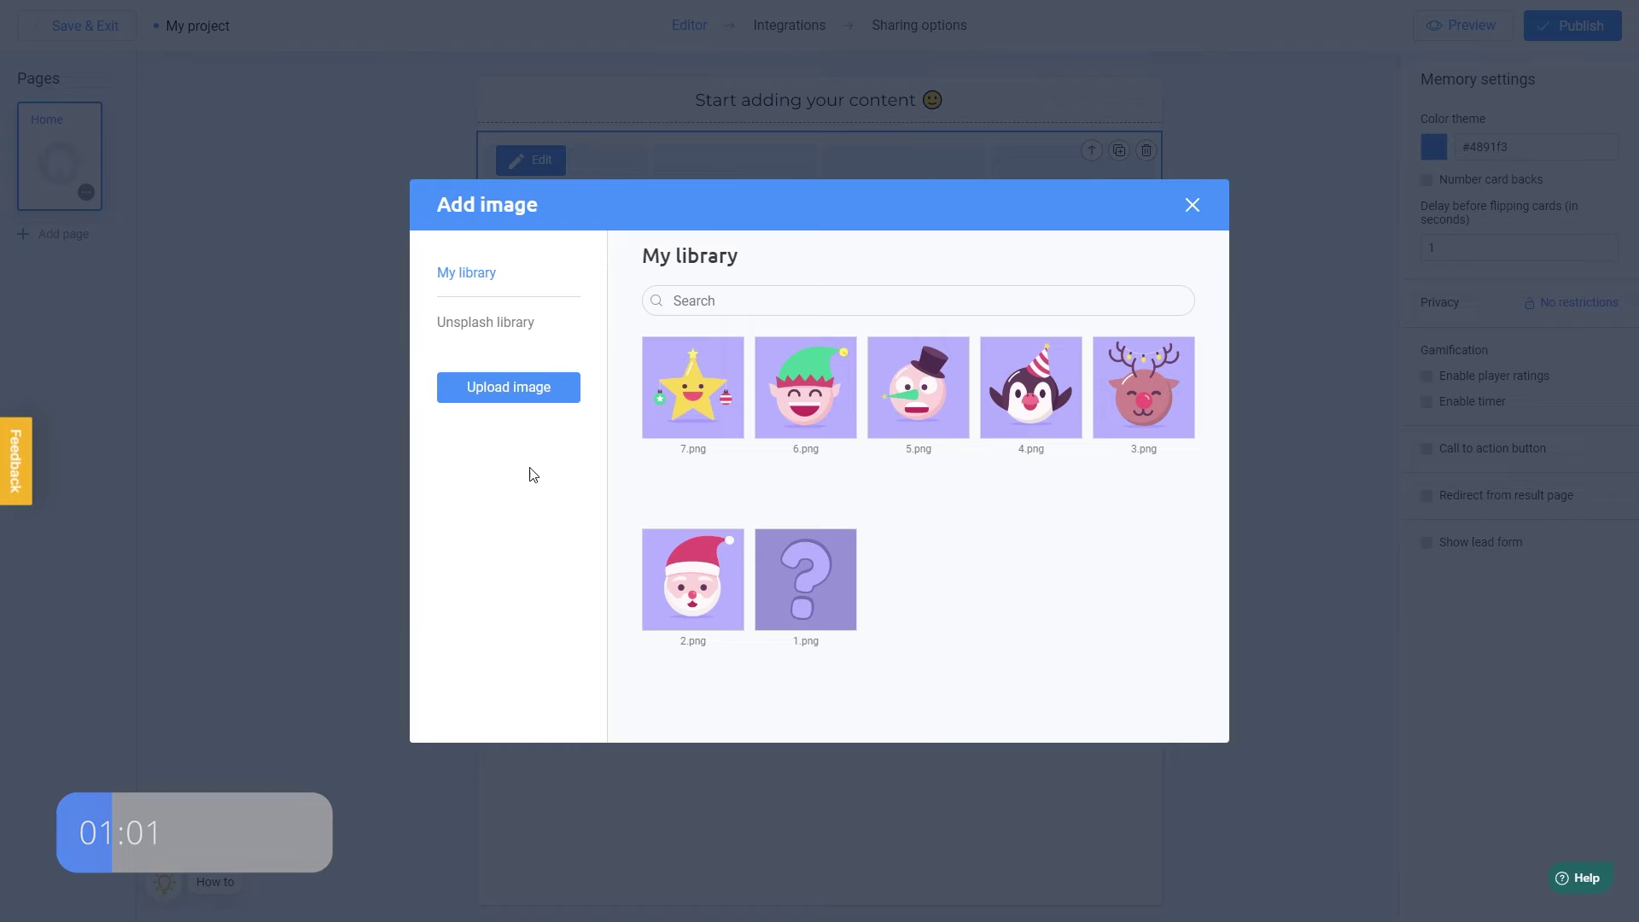
pyautogui.click(526, 393)
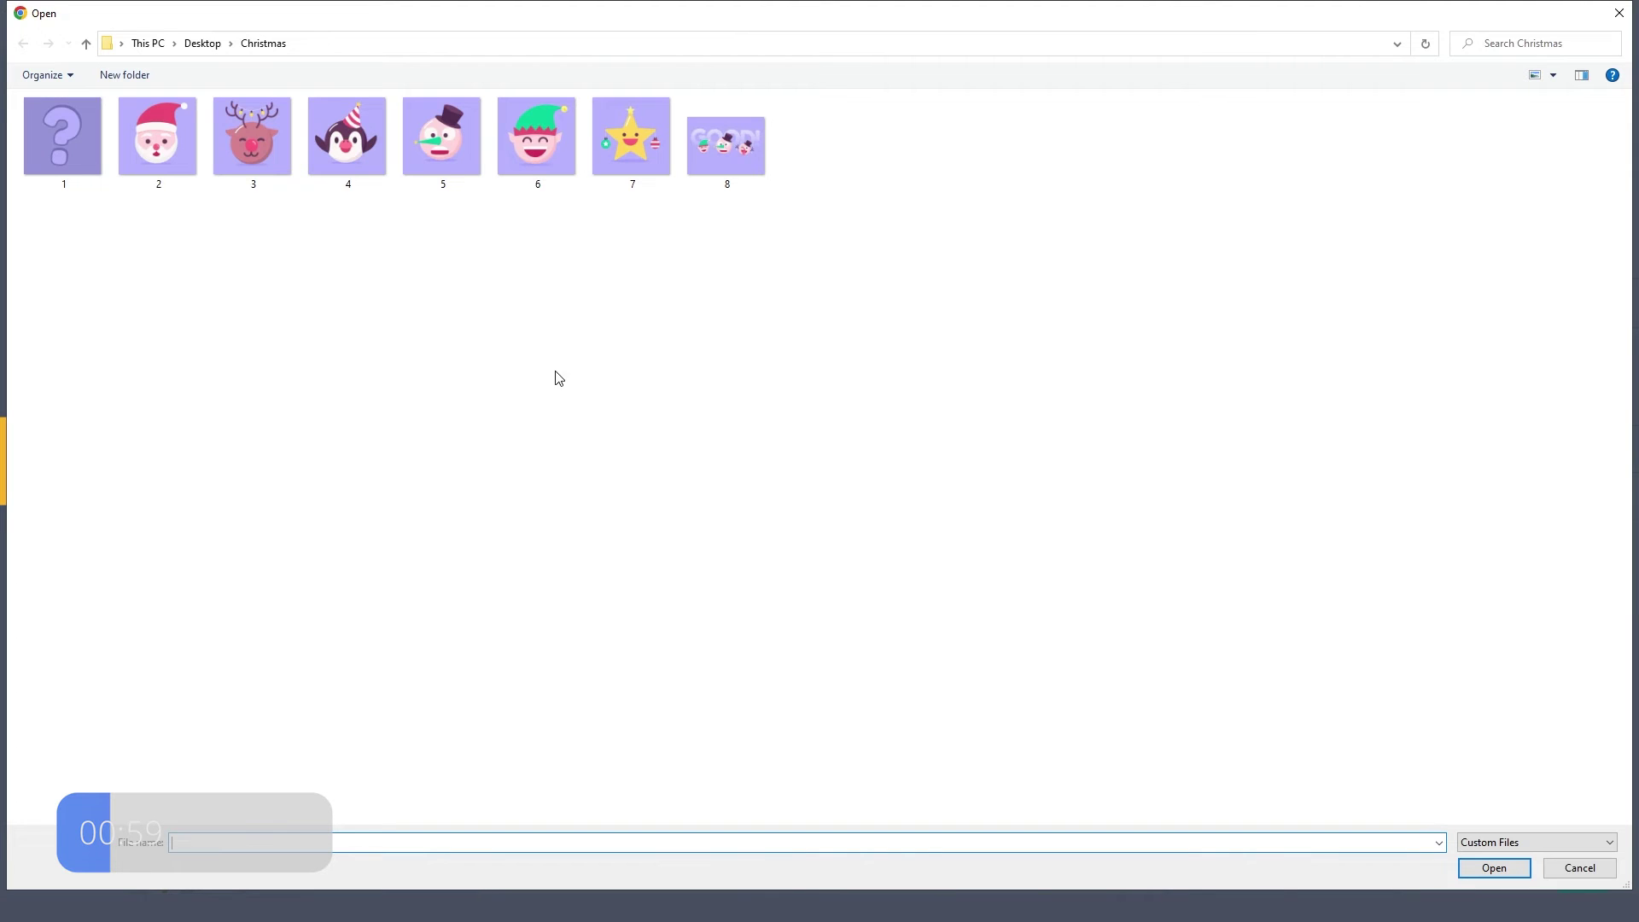
pyautogui.doubleClick(731, 170)
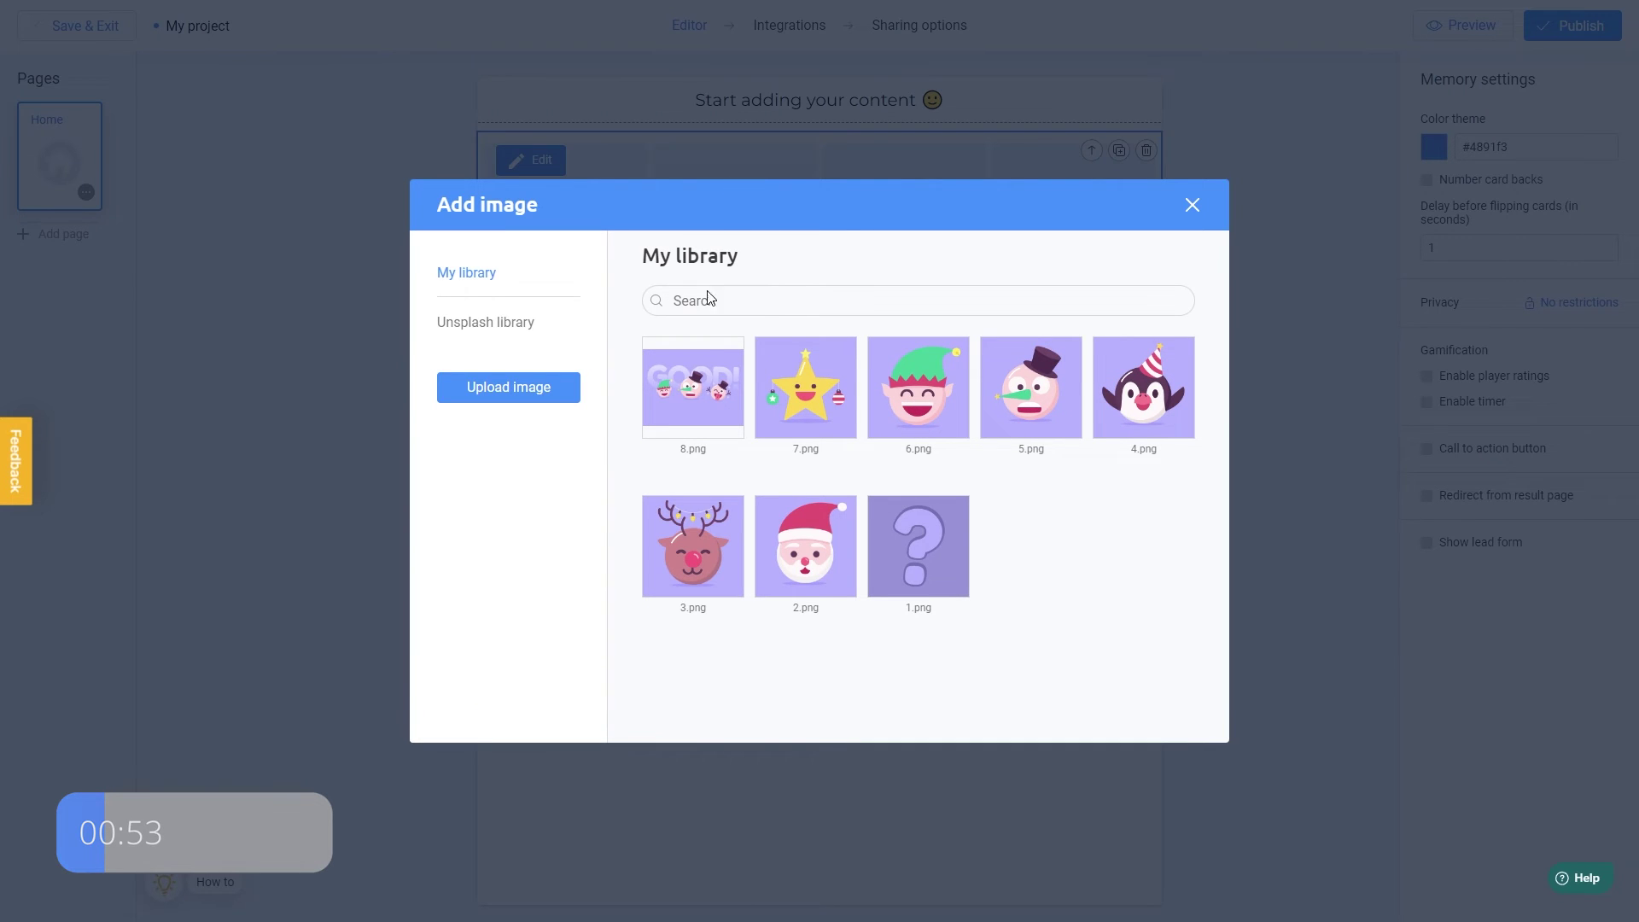
pyautogui.click(705, 399)
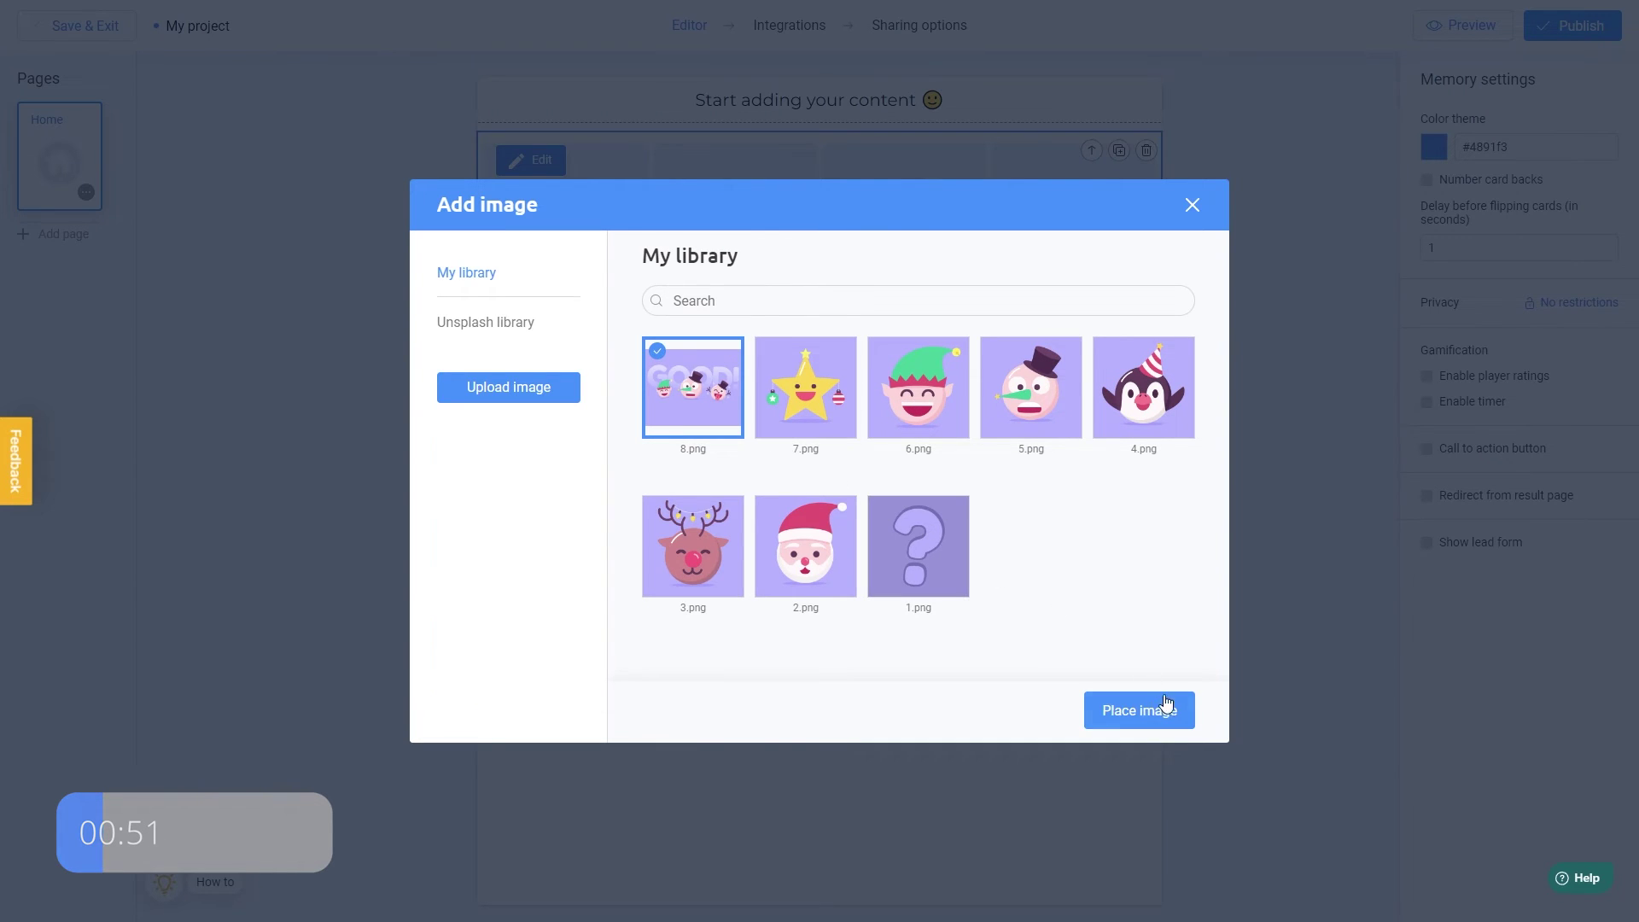
pyautogui.click(1118, 709)
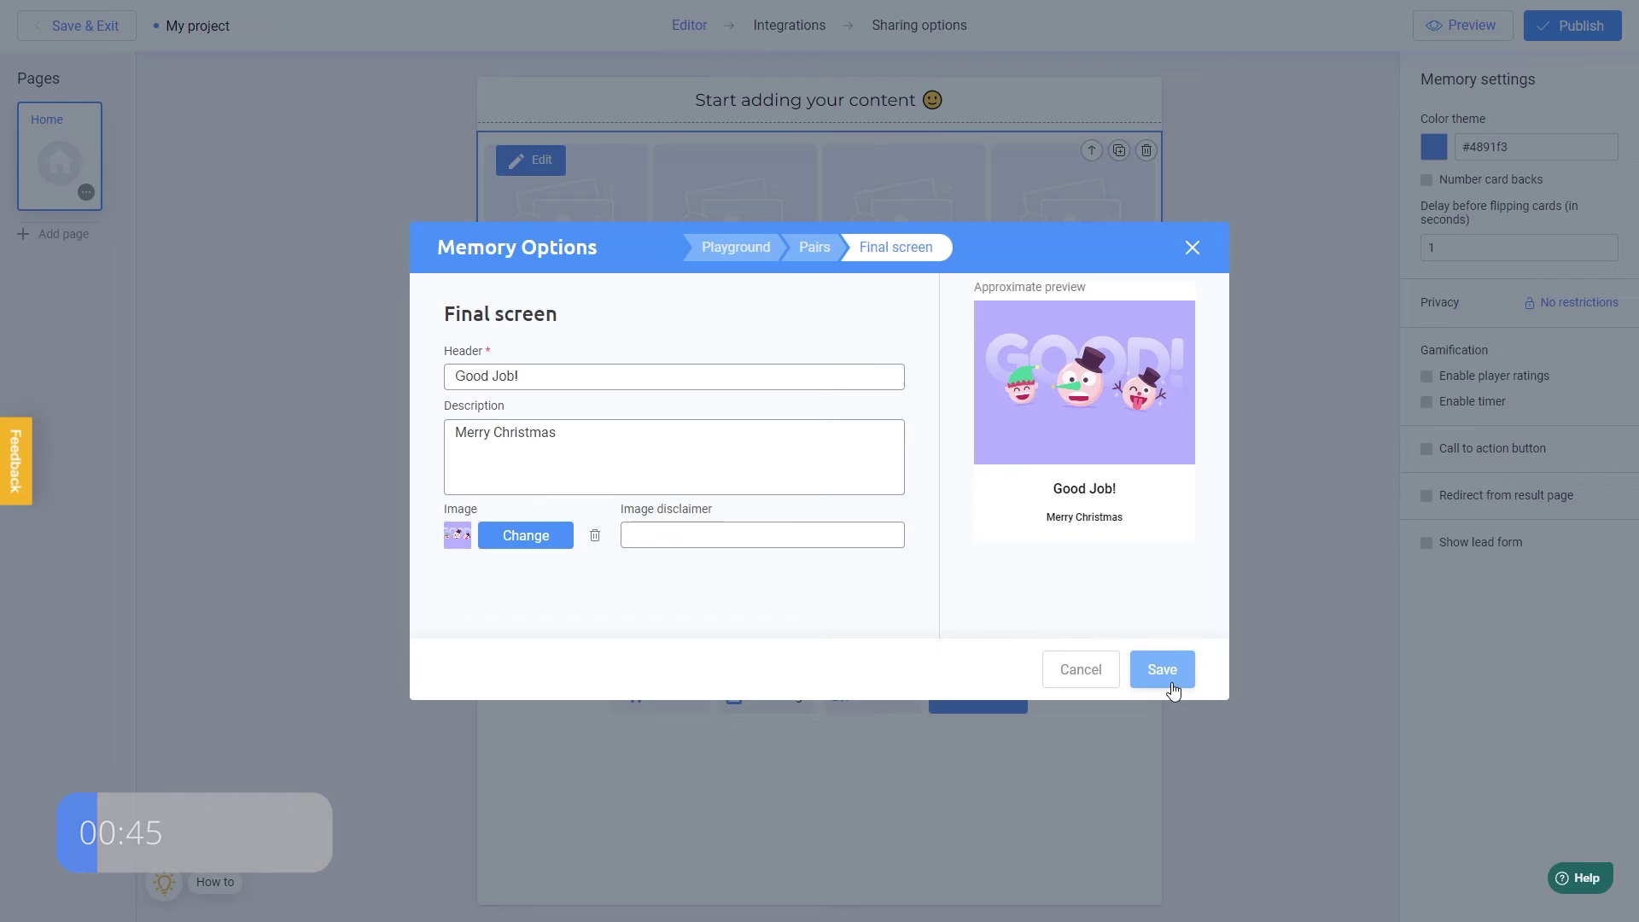
pyautogui.click(1162, 670)
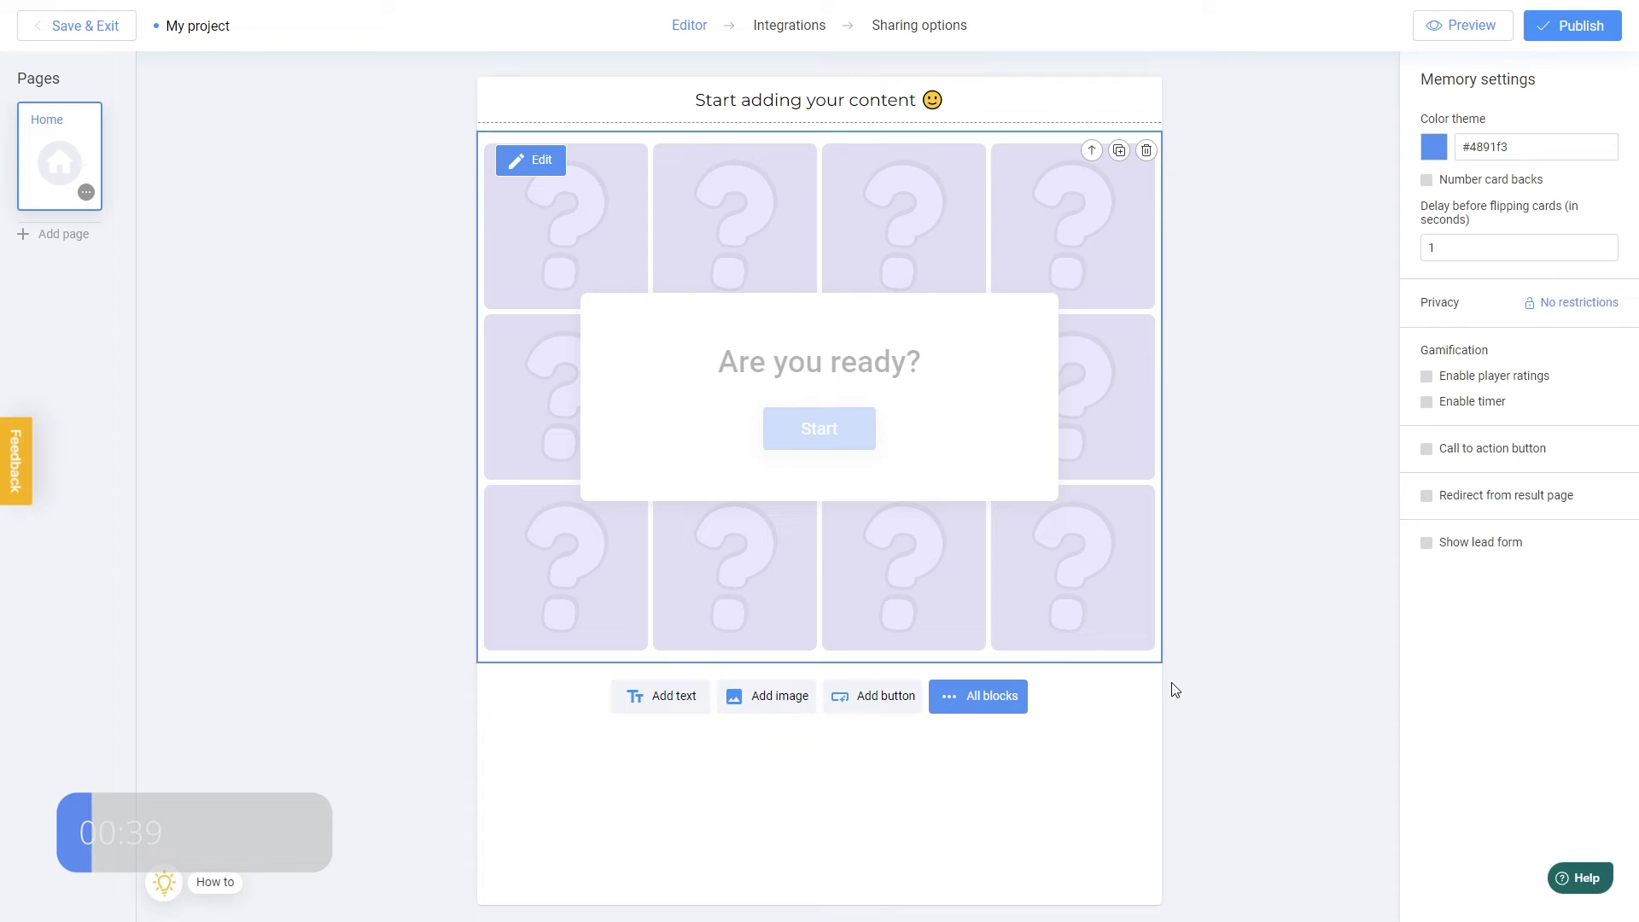
# Set the memory game's theme colour to purple #7471af.
pyautogui.click(1435, 149)
pyautogui.tripleClick(1516, 147)
pyautogui.write('#7471af')
pyautogui.click(1392, 174)
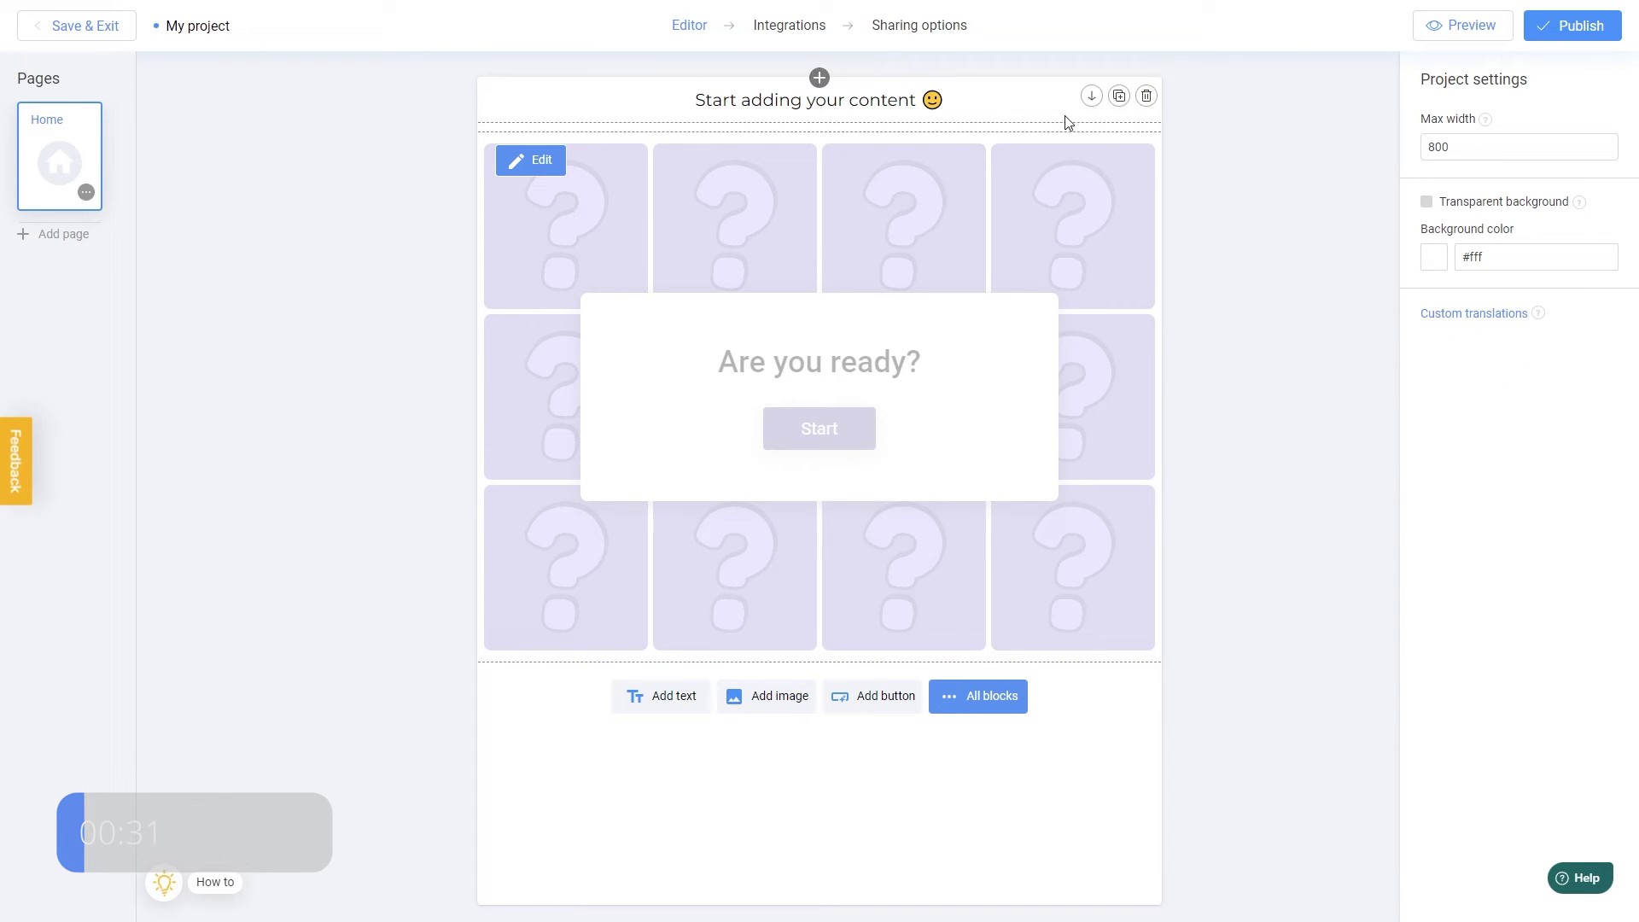
# Replace the placeholder heading with 'Christmas' and 'MEMORY GAME' on two lines.
pyautogui.click(998, 103)
pyautogui.moveTo(993, 103); pyautogui.dragTo(692, 101)
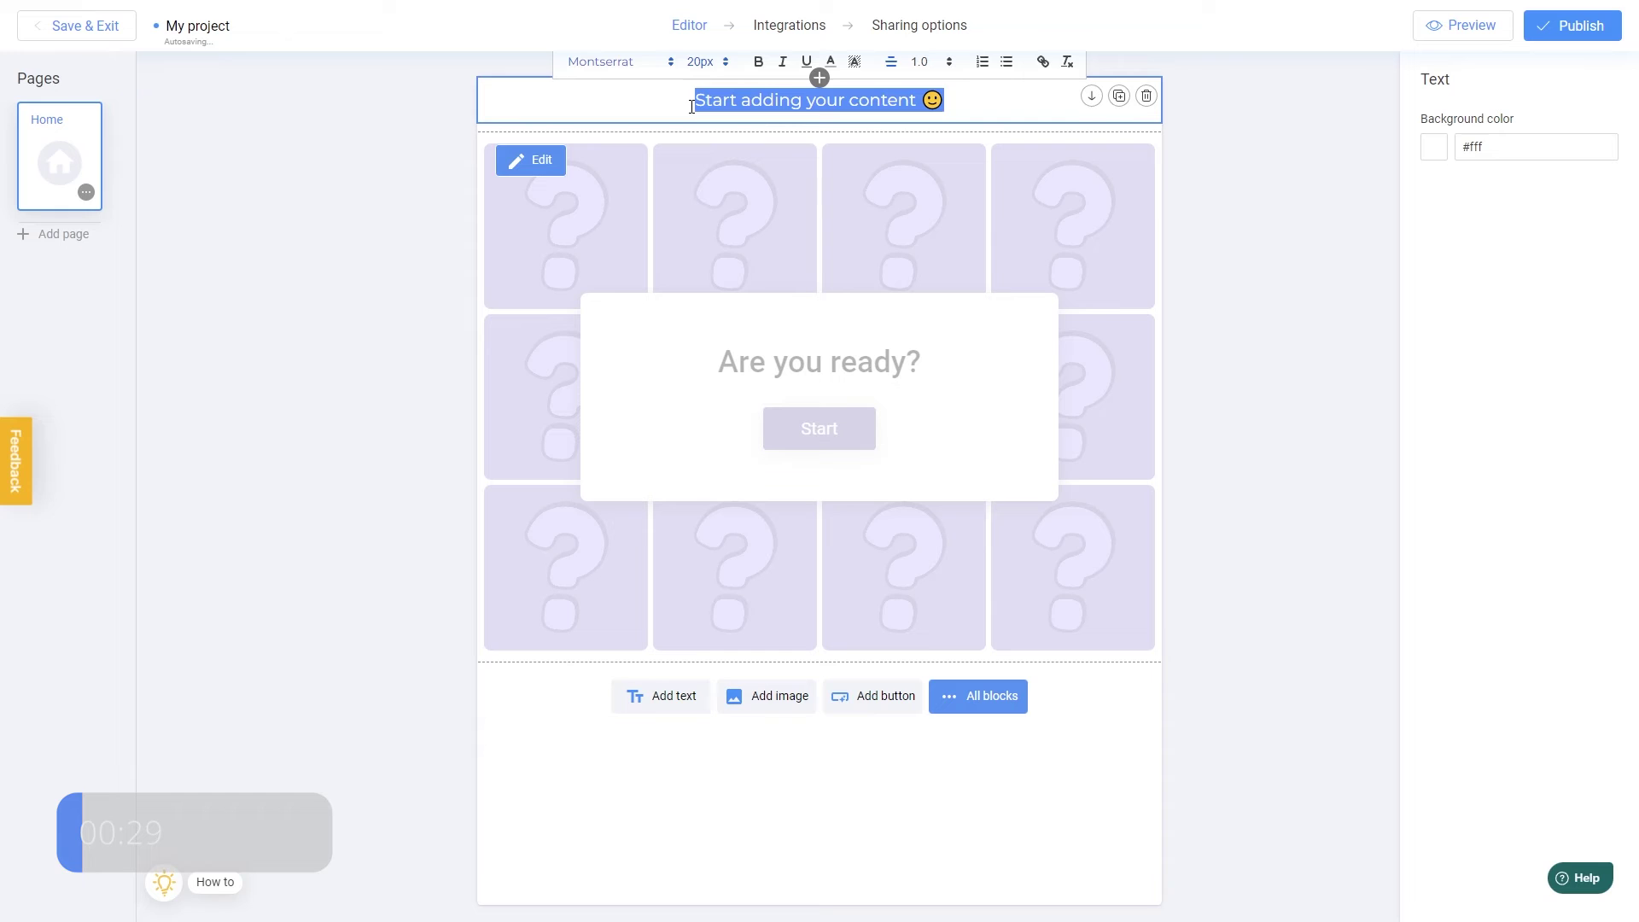
pyautogui.write('Christmas')
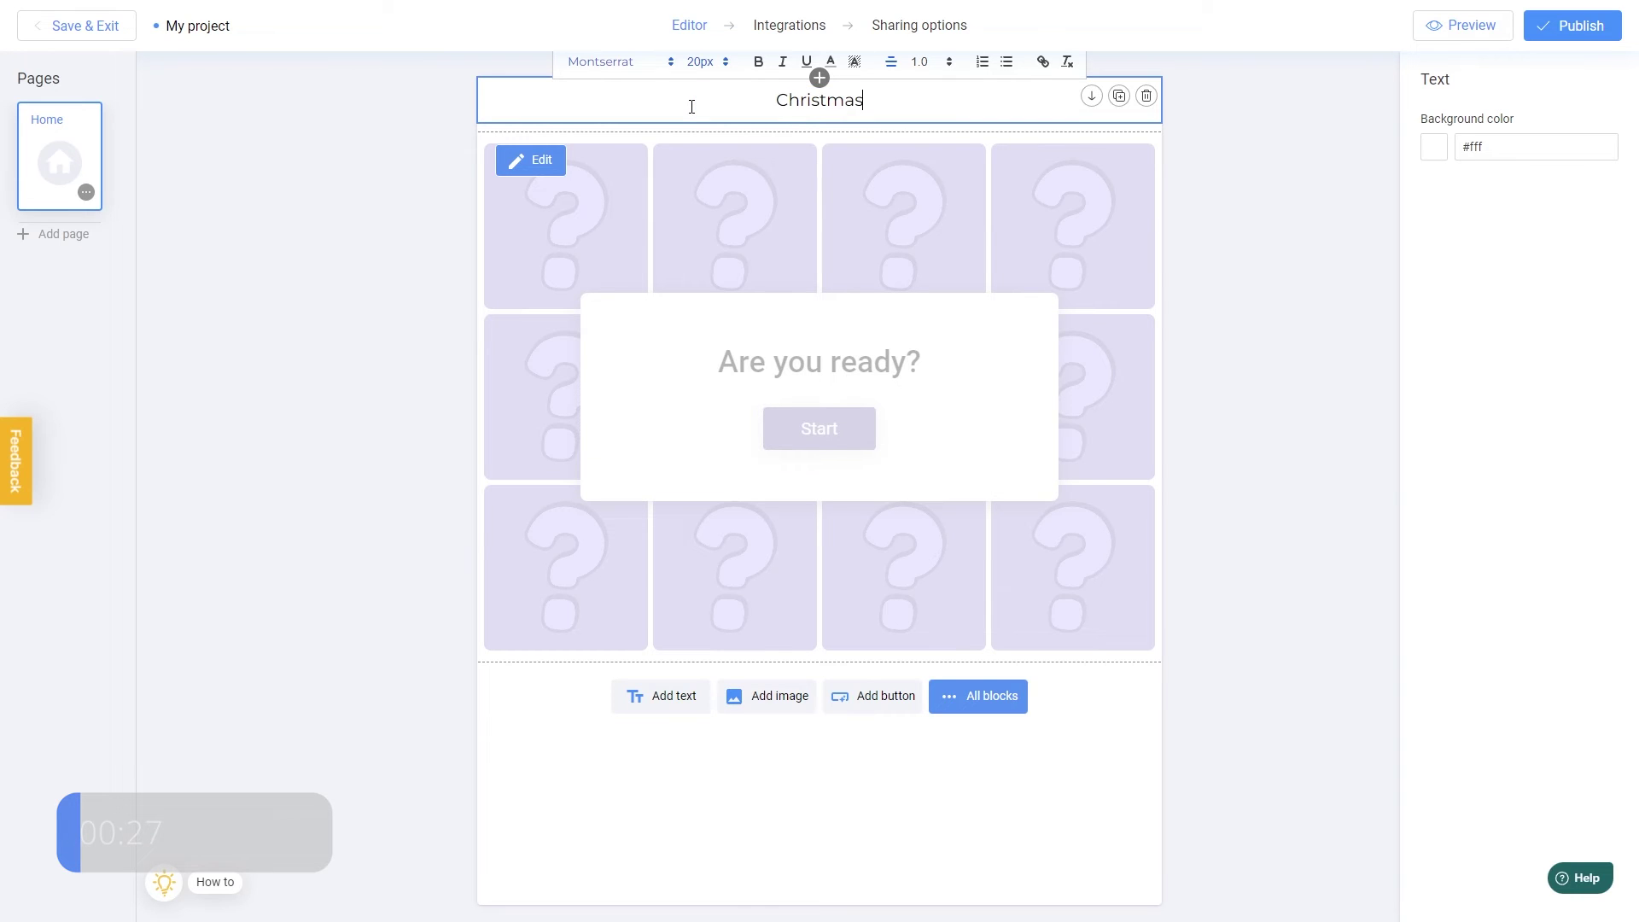
pyautogui.press('Return')
pyautogui.write('MEMORY GAME')
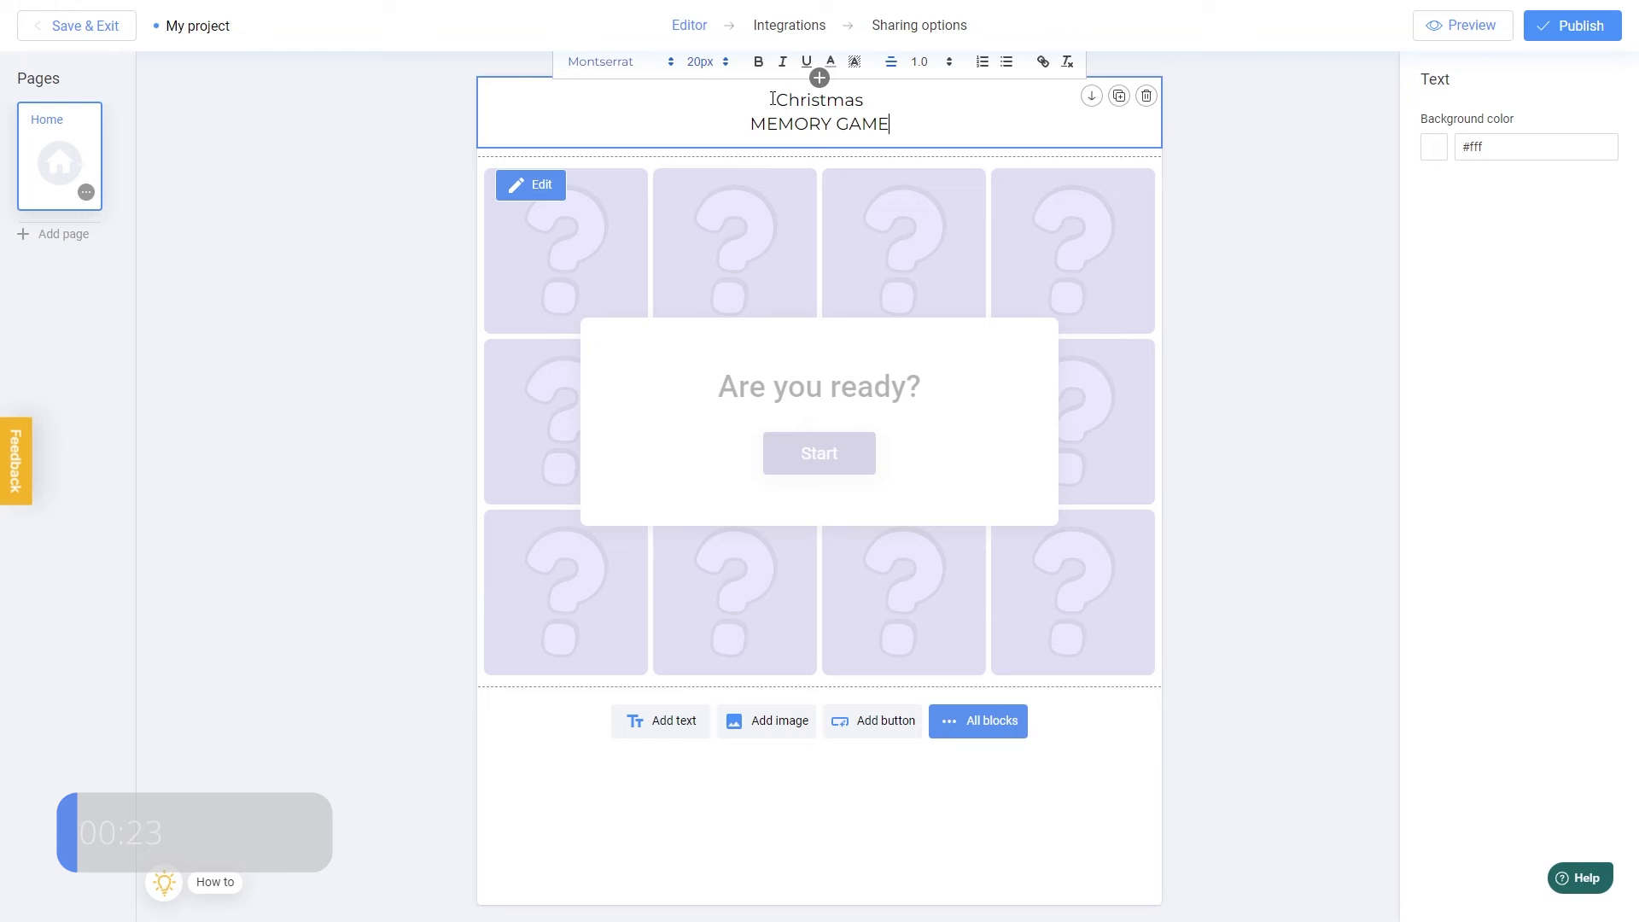
# Make the word 'Christmas' 96px in the Pacifico font.
pyautogui.moveTo(772, 99); pyautogui.dragTo(860, 100)
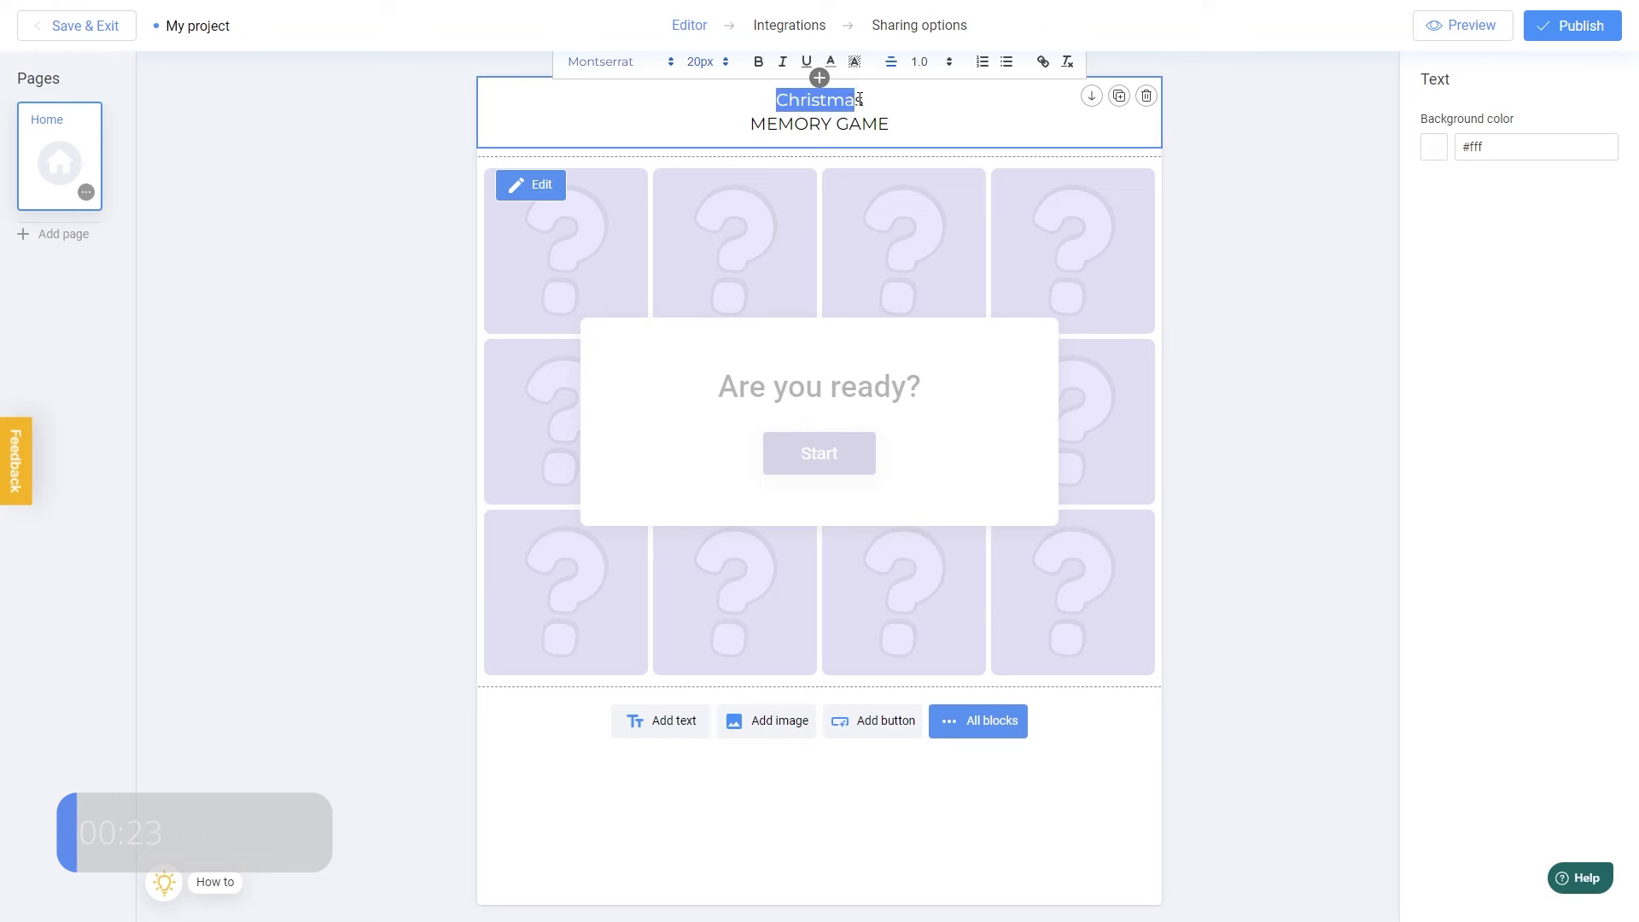
pyautogui.click(705, 62)
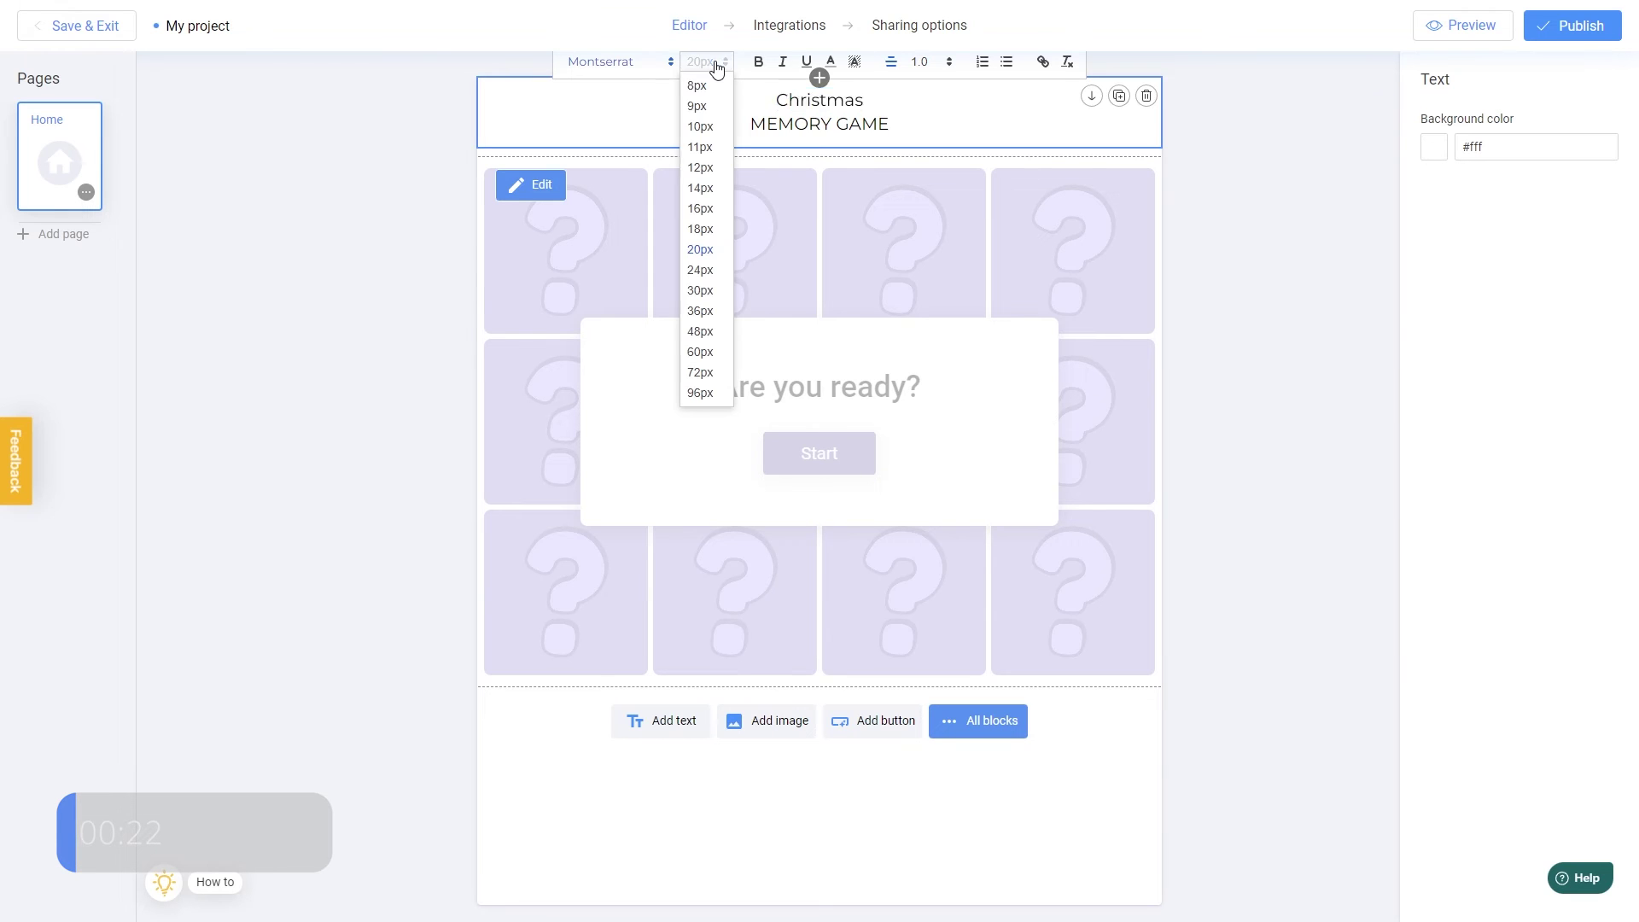
pyautogui.click(708, 394)
pyautogui.click(640, 62)
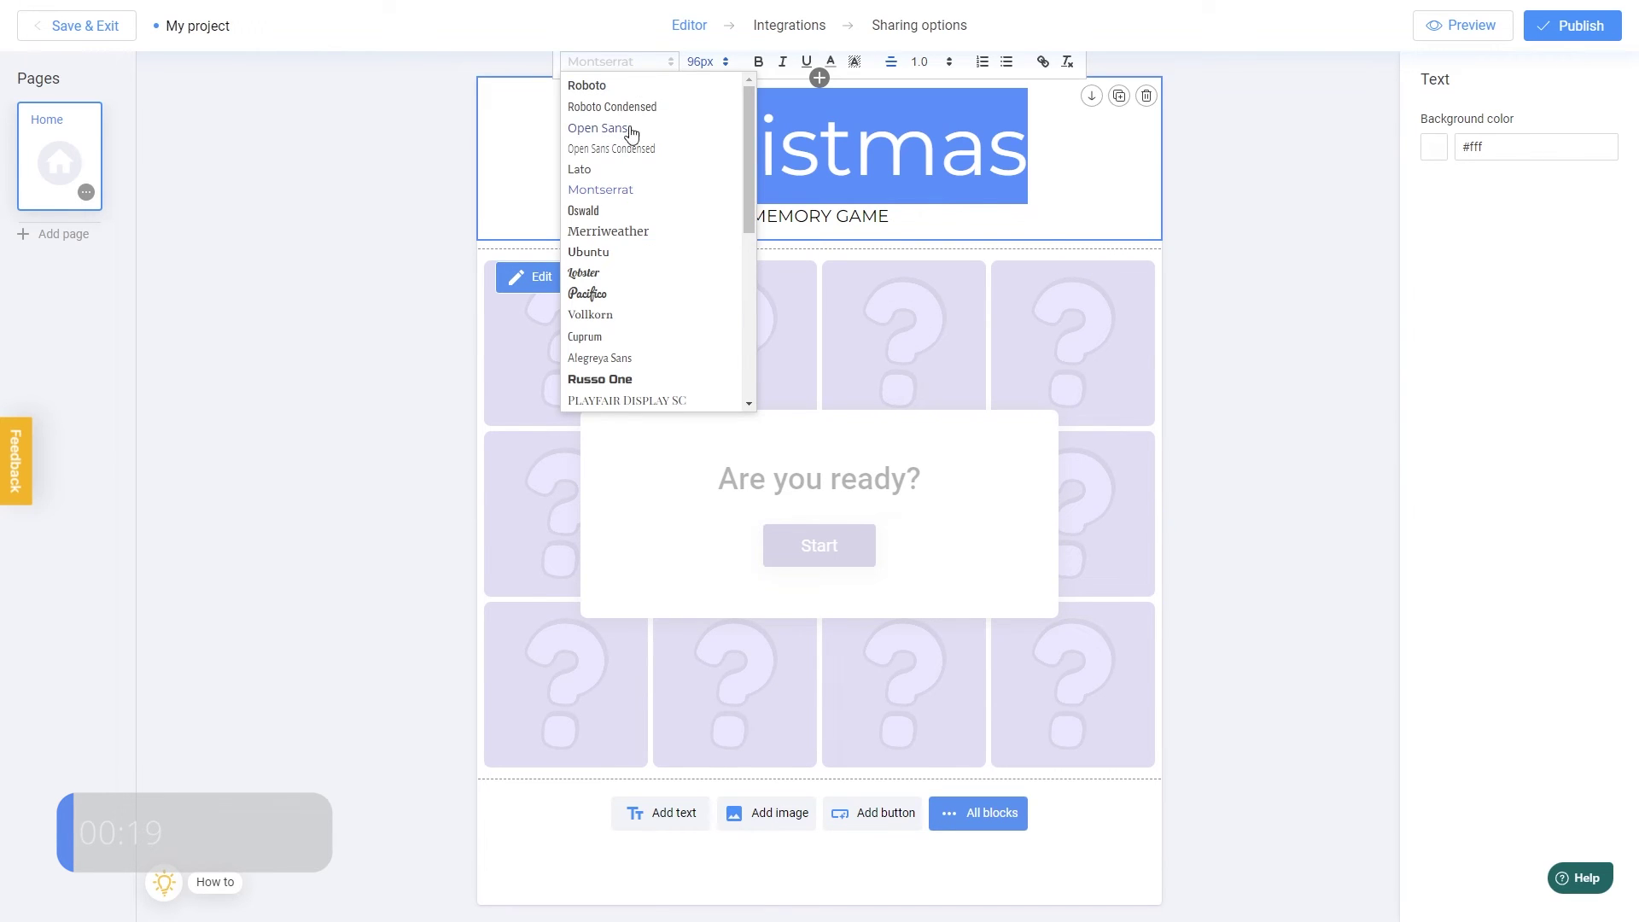
pyautogui.click(600, 294)
# Set 'MEMORY GAME' to the Cuprum font at 24px.
pyautogui.click(889, 216)
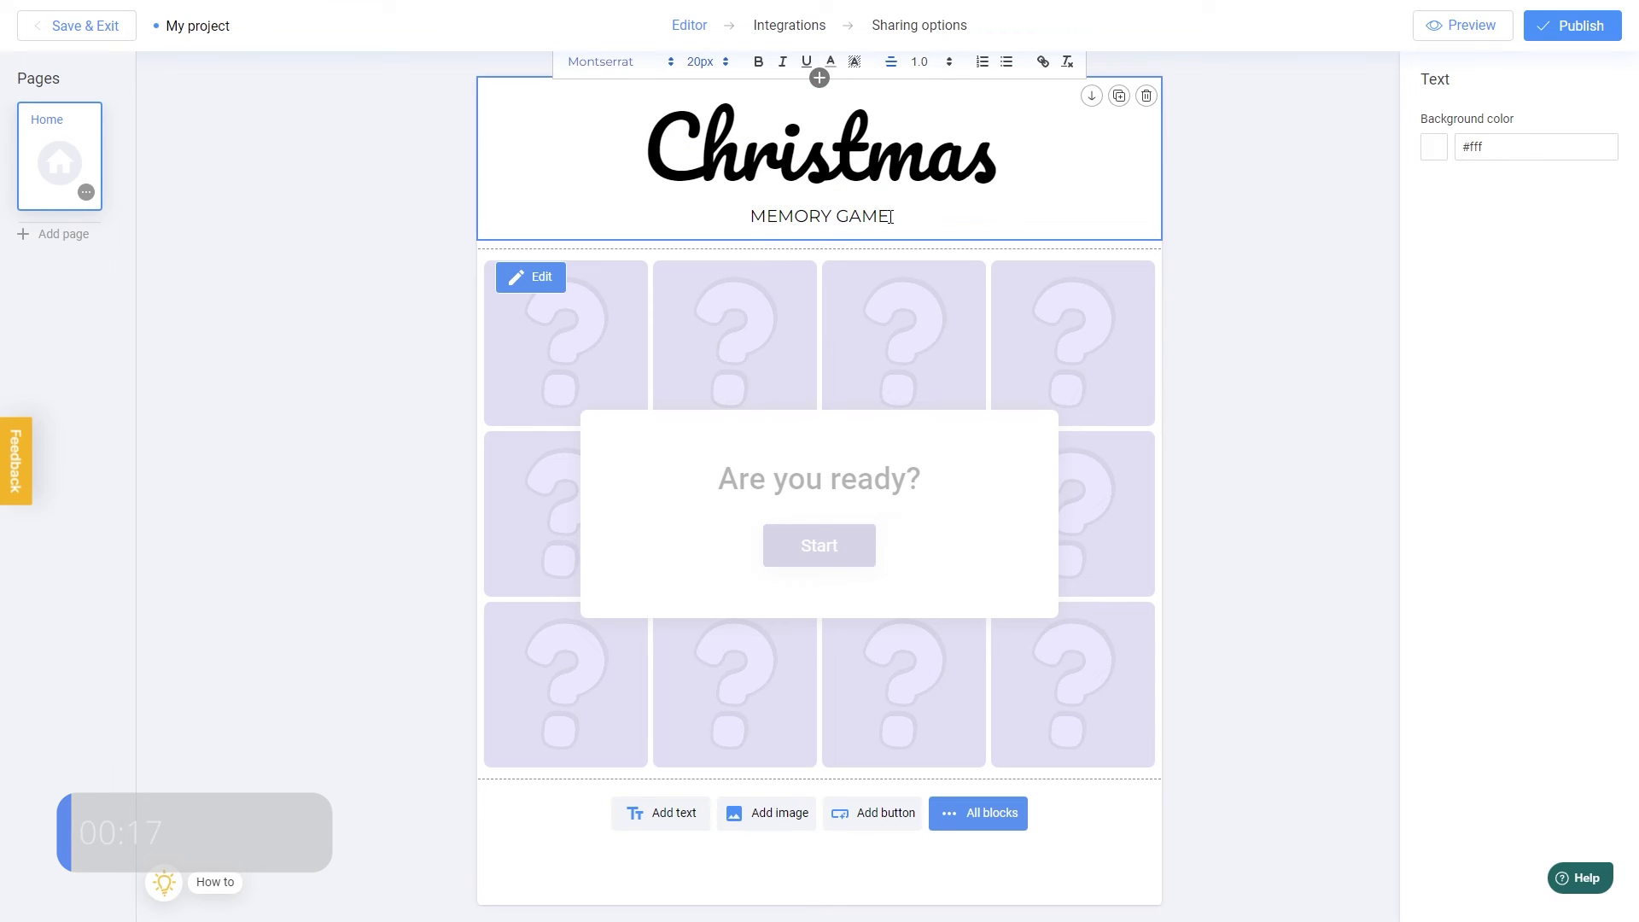
pyautogui.moveTo(890, 216); pyautogui.dragTo(749, 216)
pyautogui.click(666, 69)
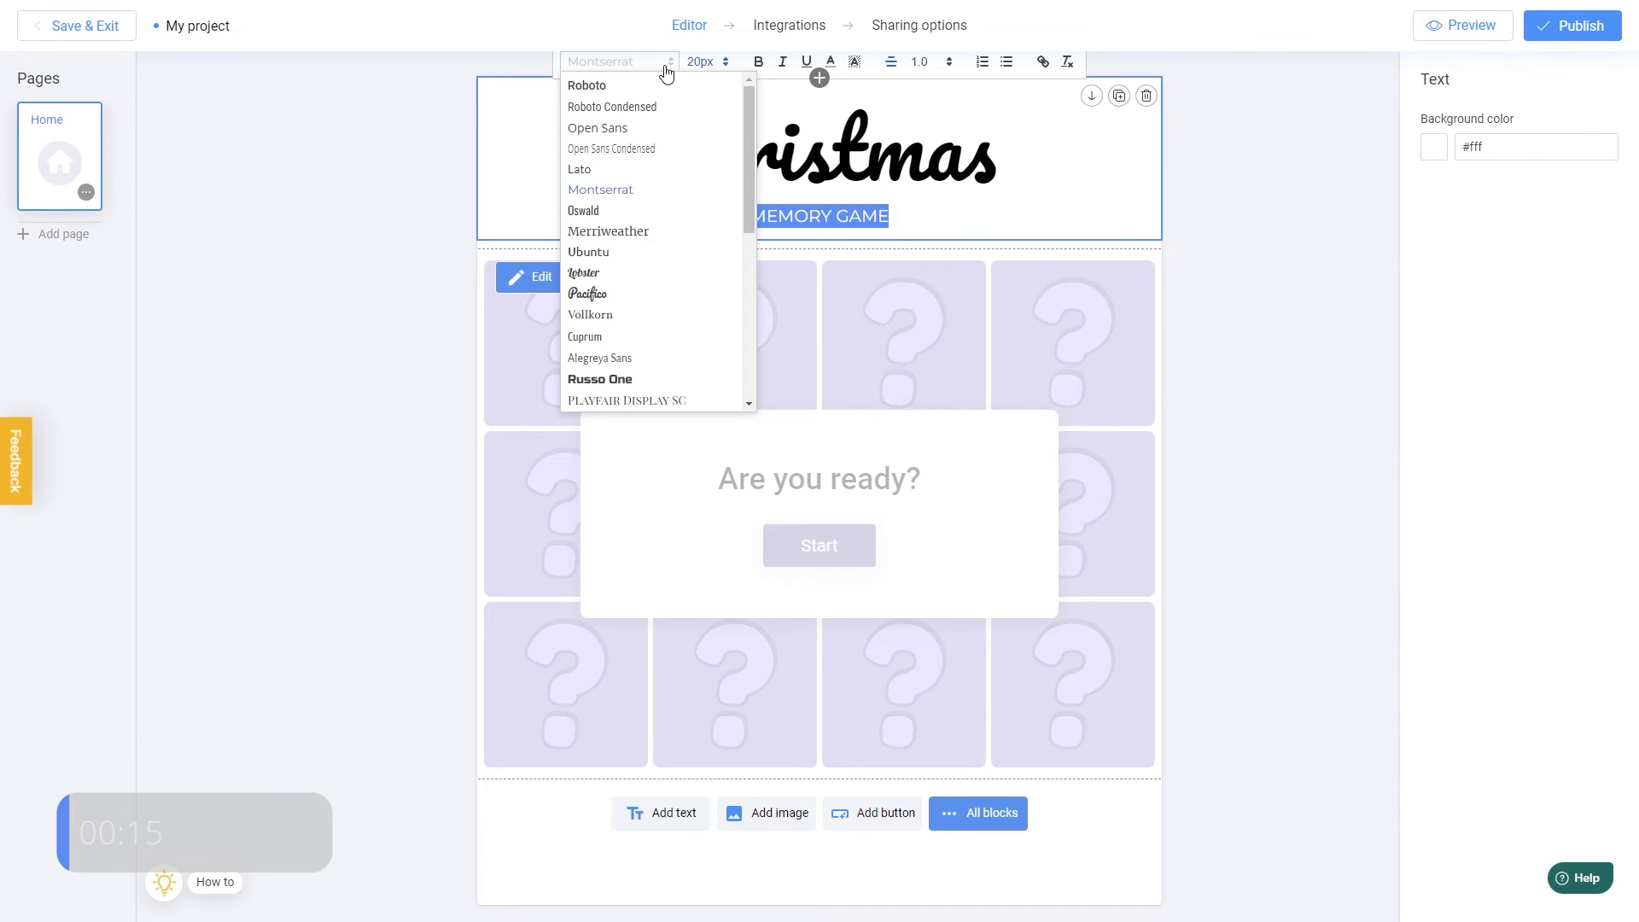
pyautogui.click(618, 338)
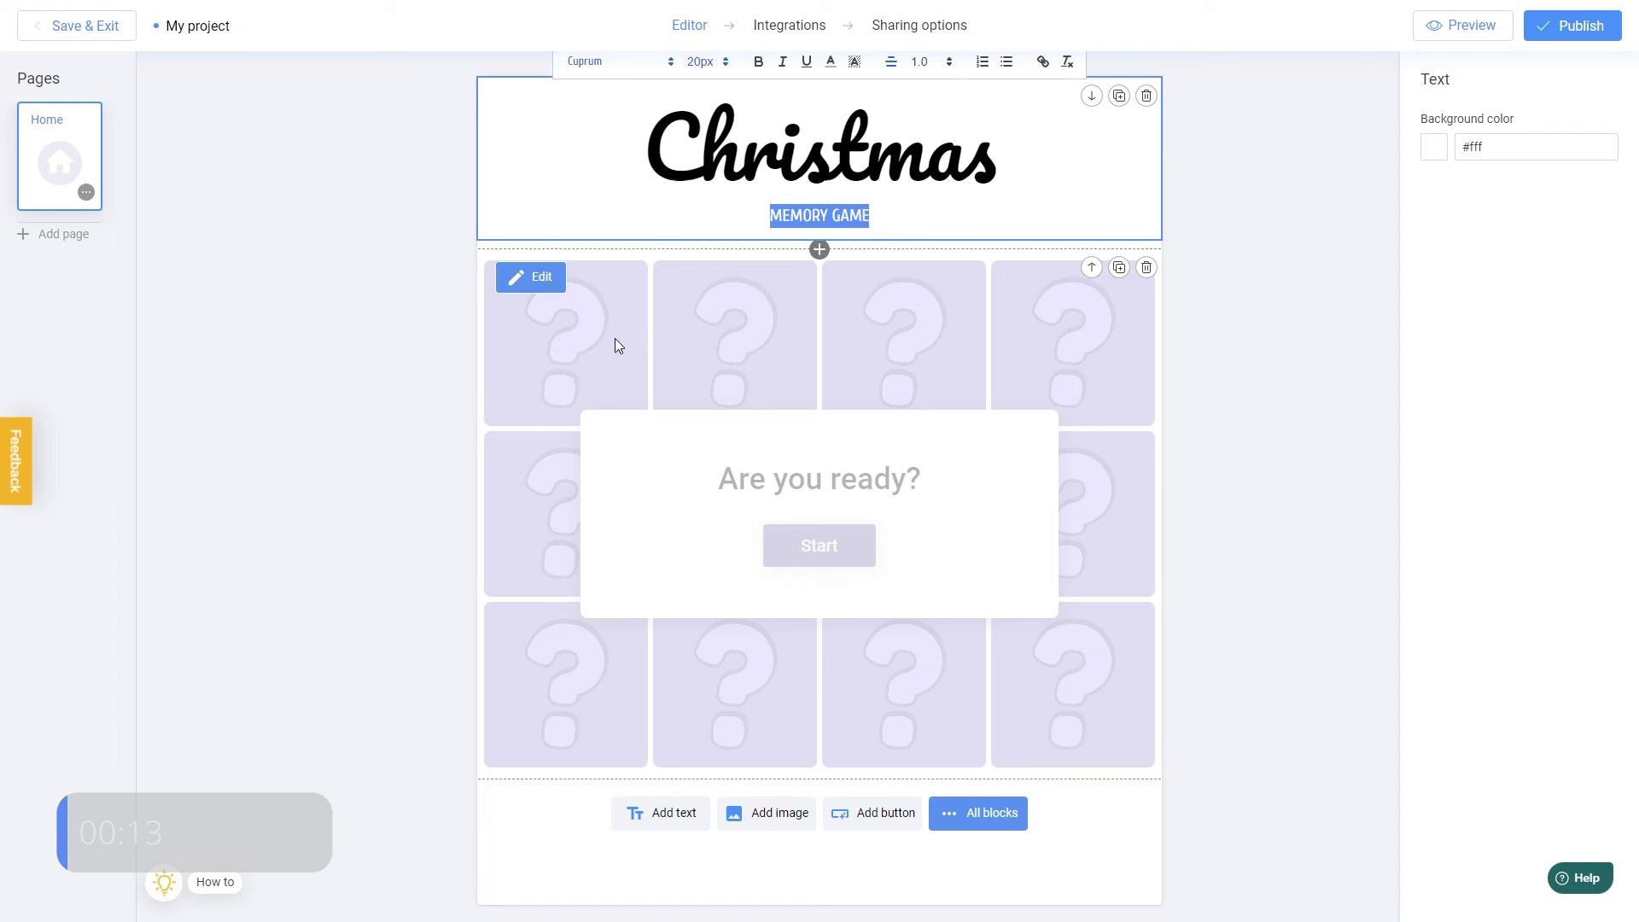
pyautogui.click(723, 62)
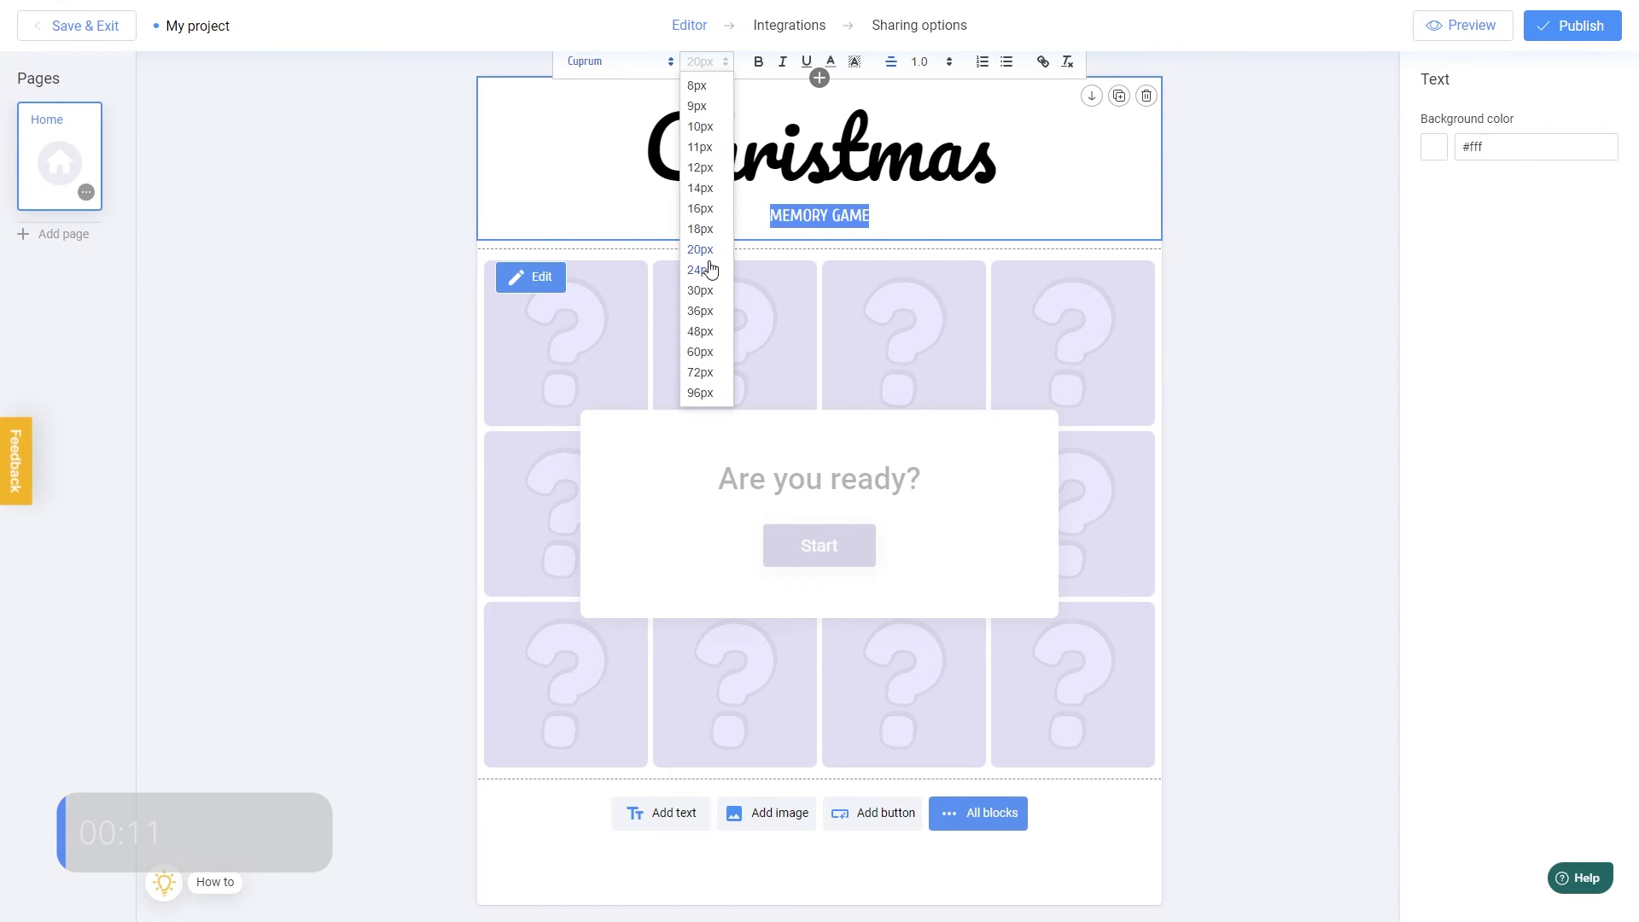
pyautogui.click(709, 270)
# Give the header a #7471af purple background and white text.
pyautogui.click(1506, 150)
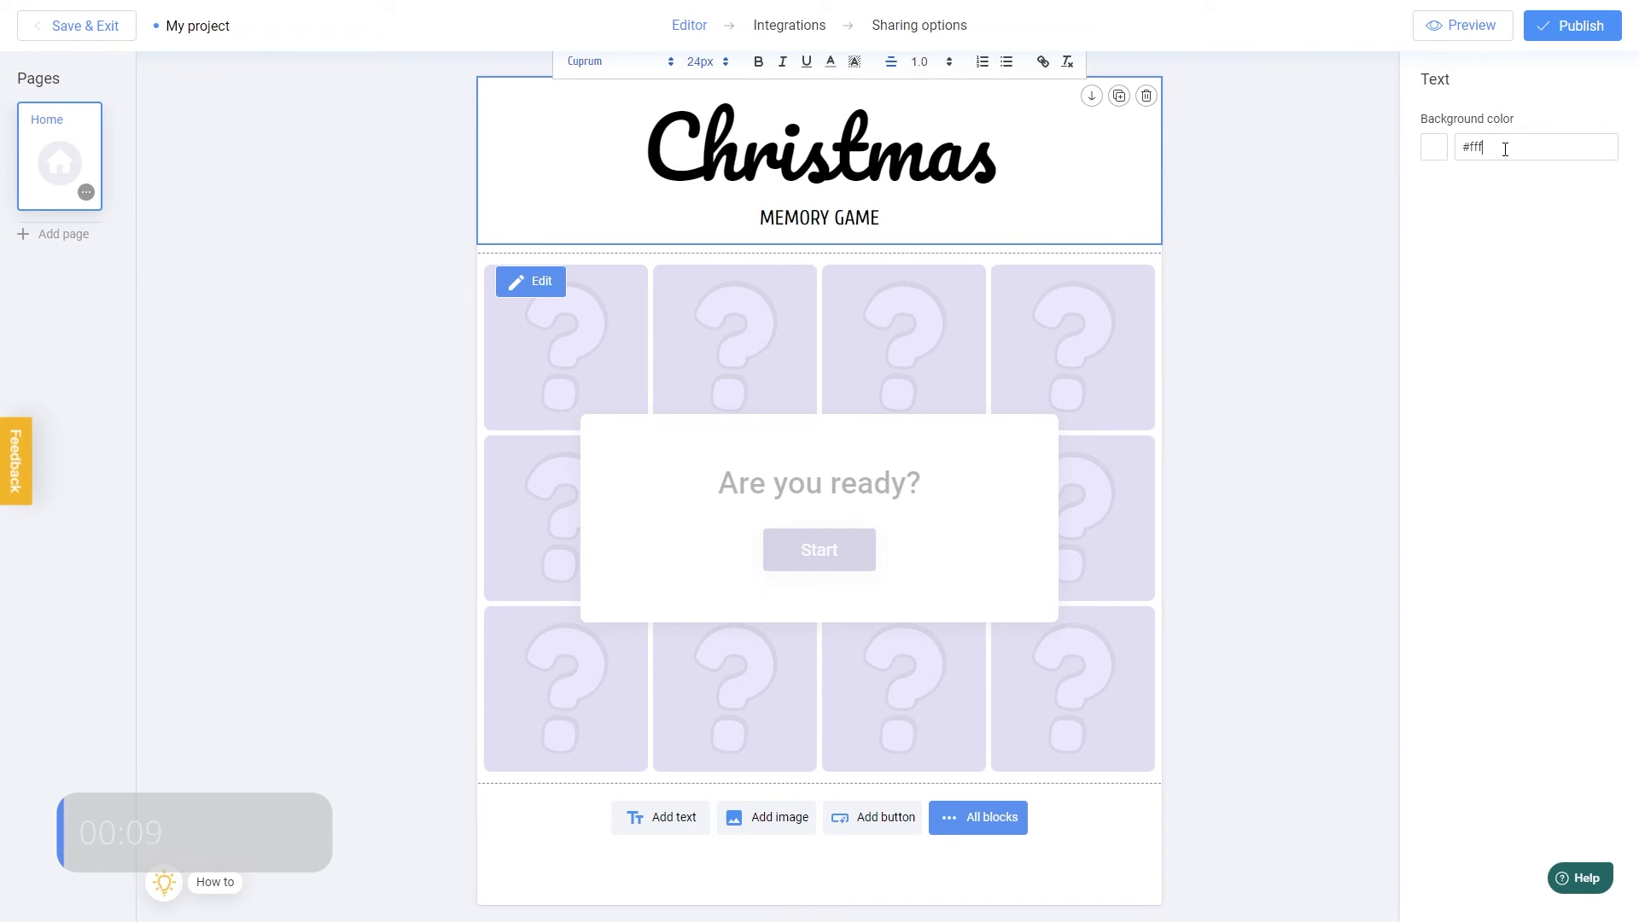
pyautogui.moveTo(1505, 149); pyautogui.dragTo(1452, 158)
pyautogui.write('#7471af')
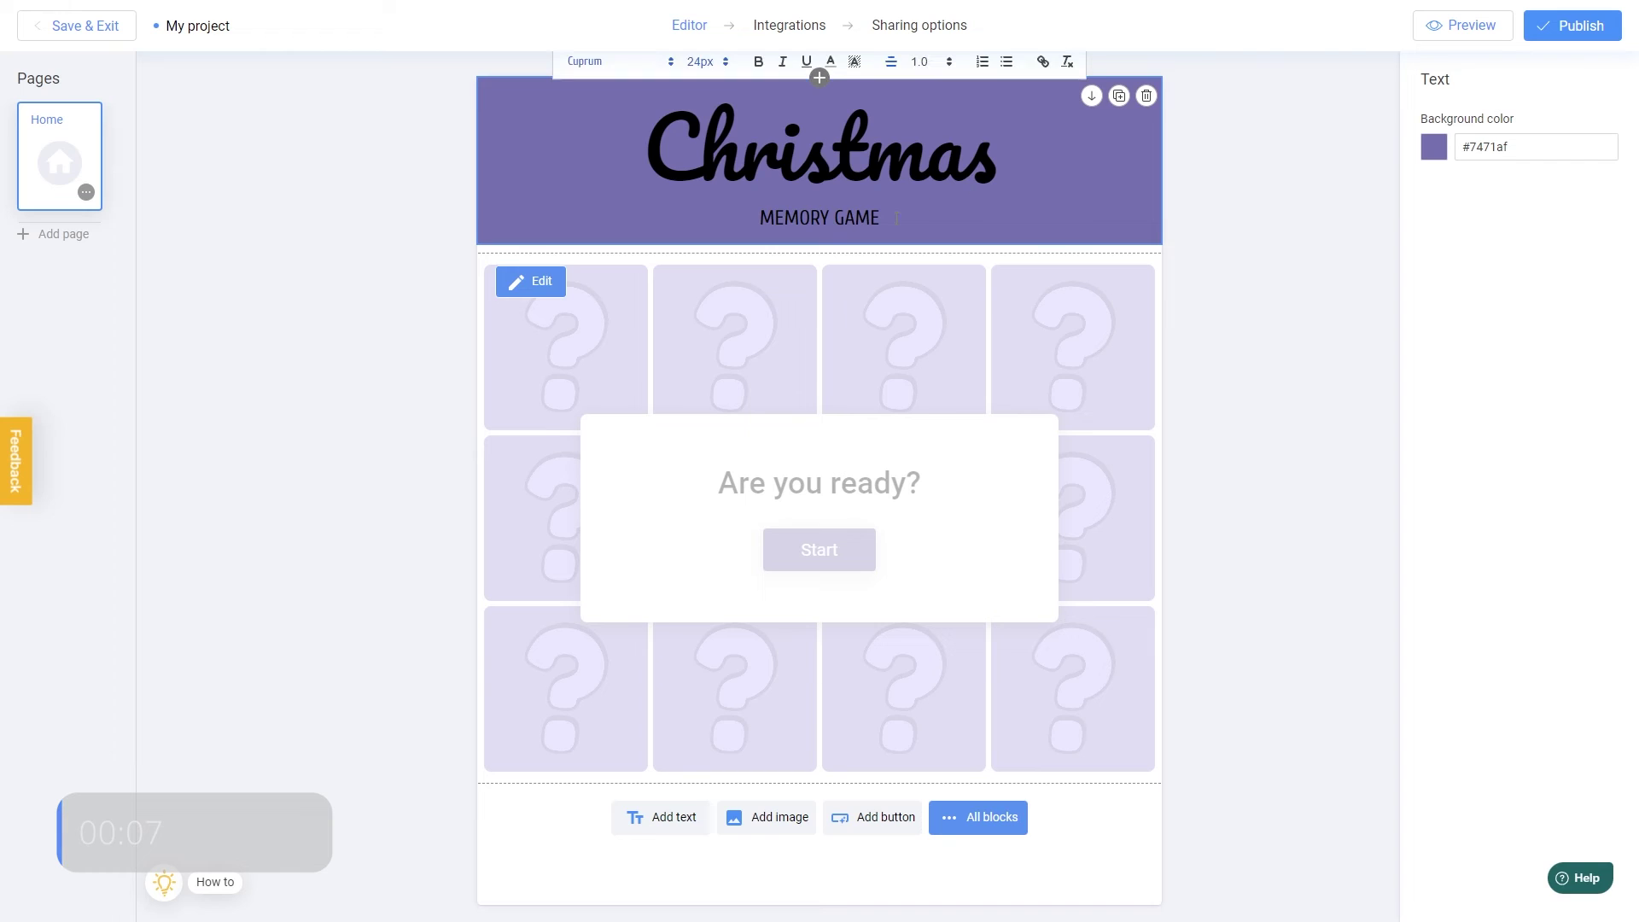
pyautogui.moveTo(894, 220); pyautogui.dragTo(656, 157)
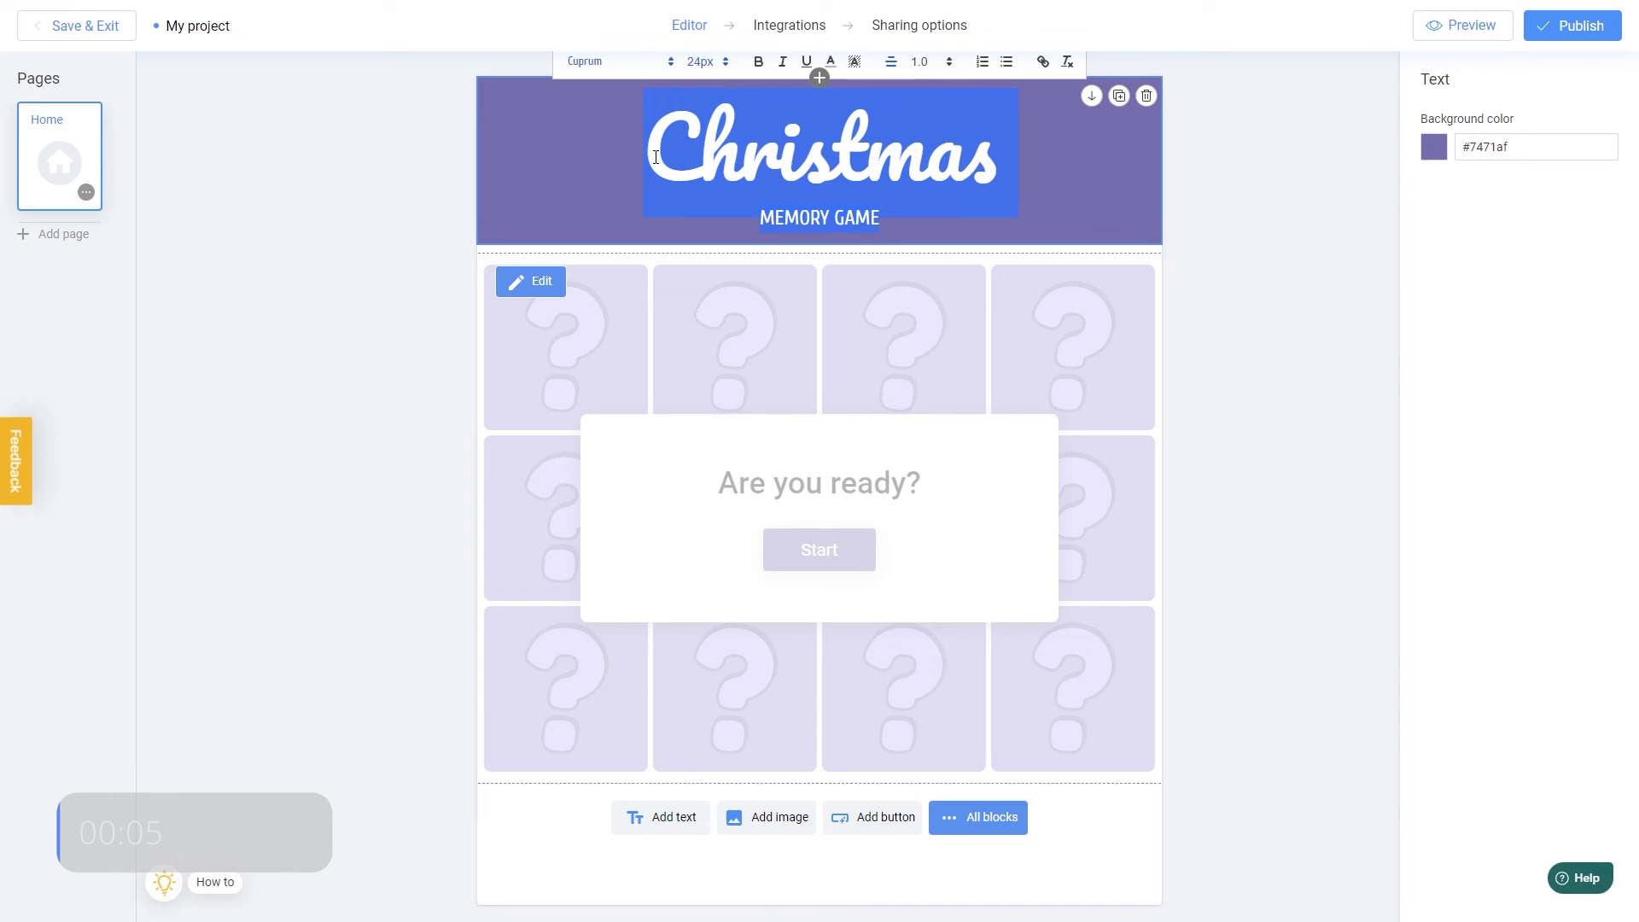
pyautogui.click(830, 63)
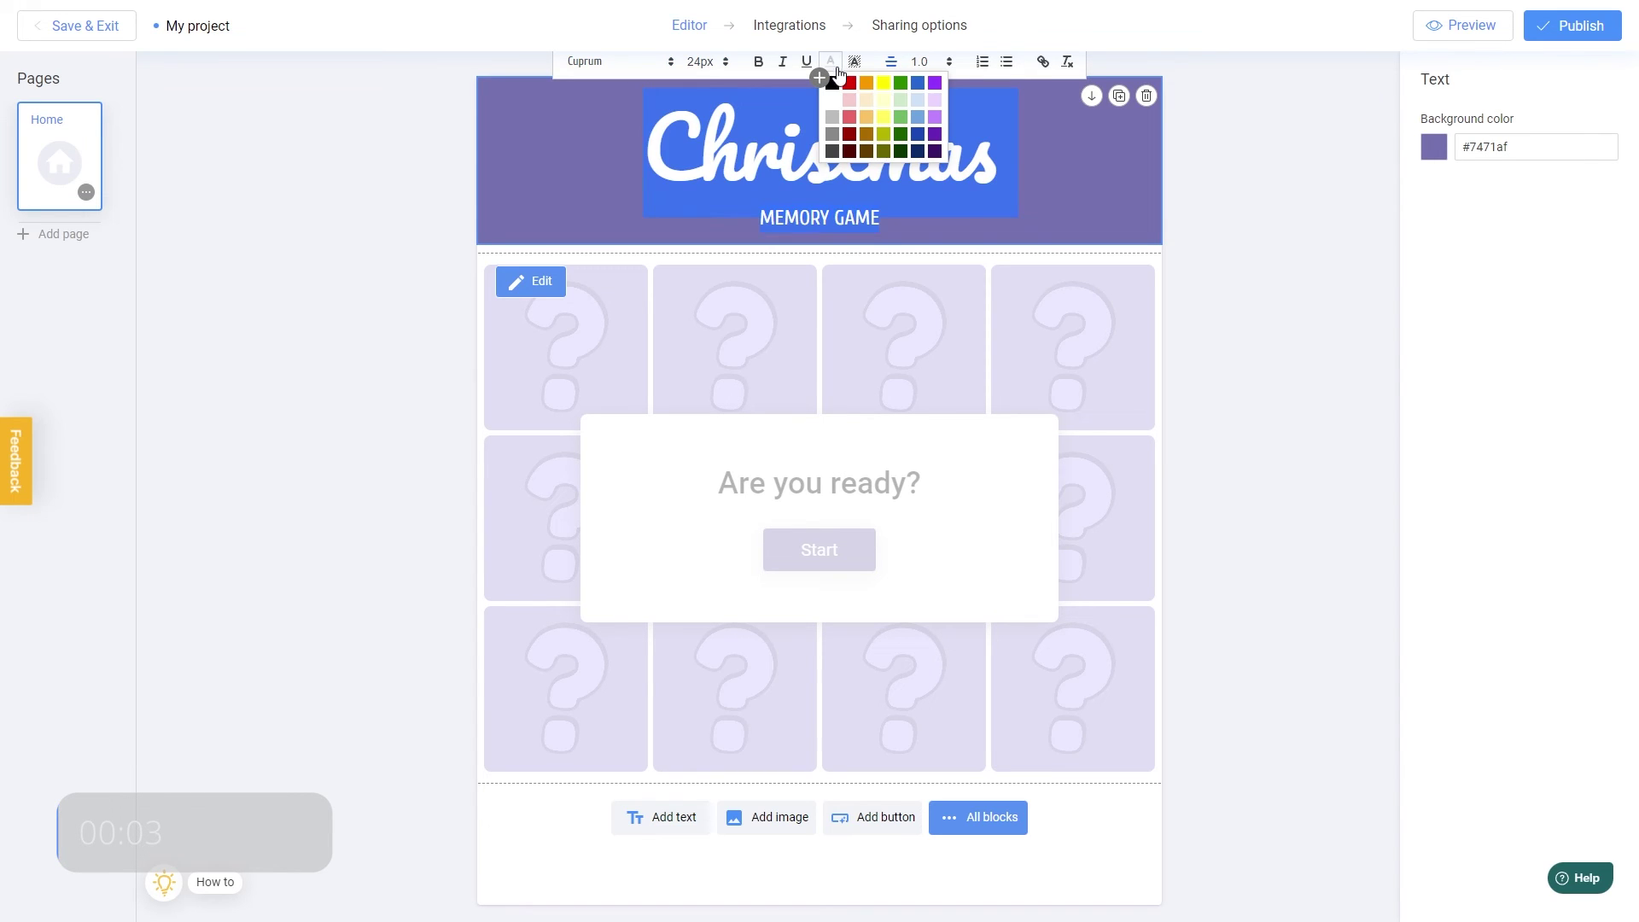
pyautogui.click(843, 102)
pyautogui.click(1227, 194)
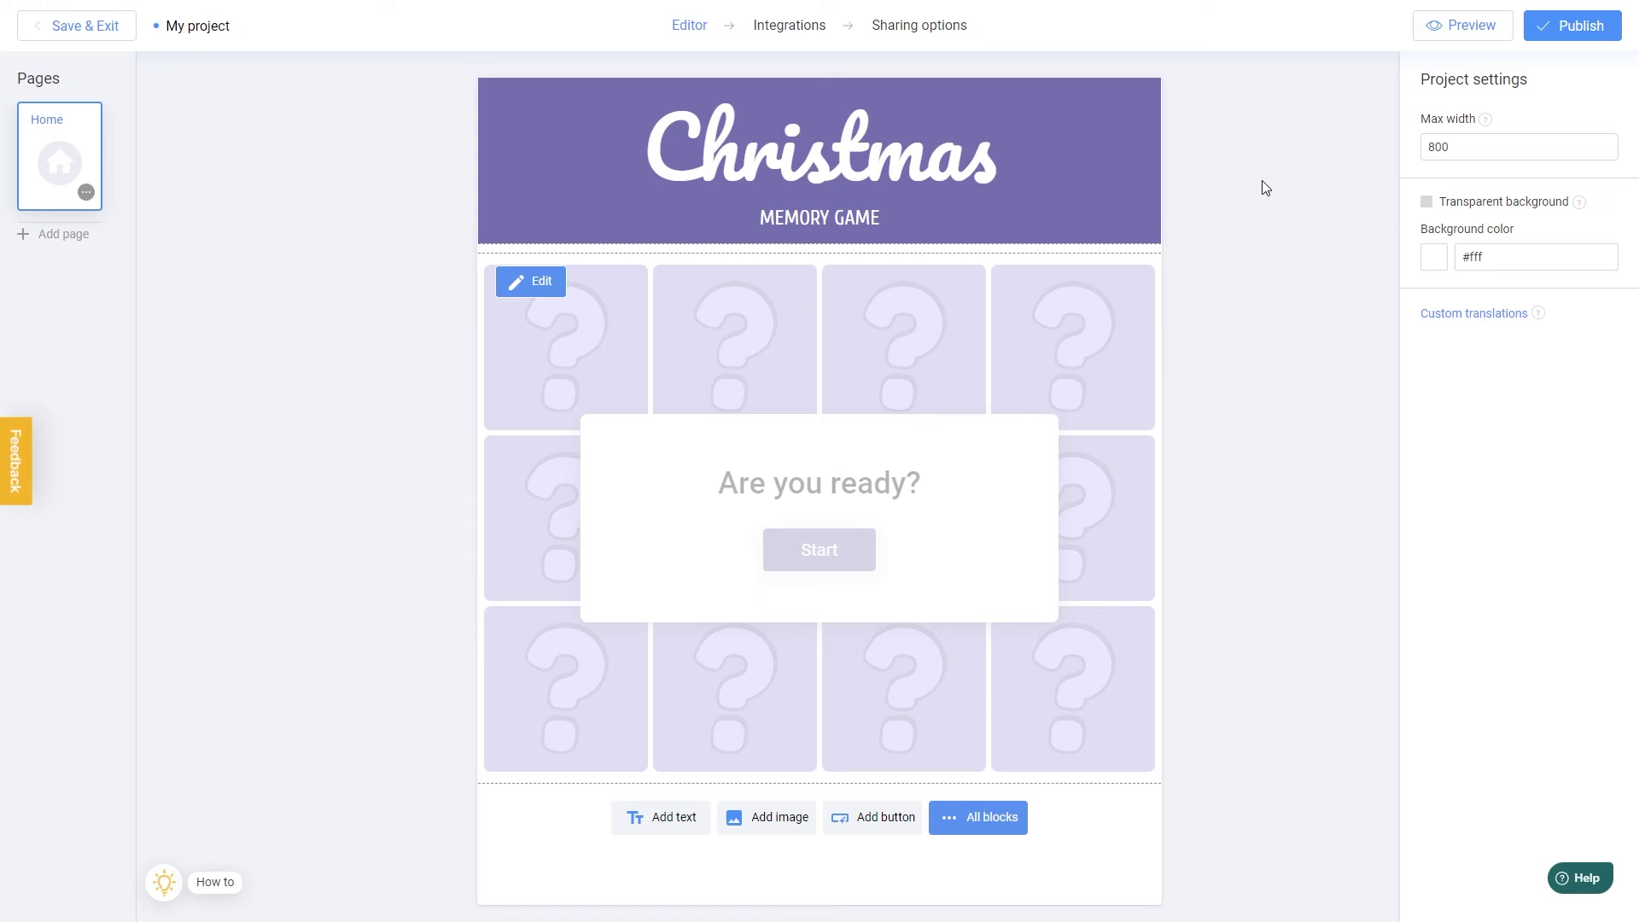
# Publish the memory game and copy its direct link.
pyautogui.click(1568, 39)
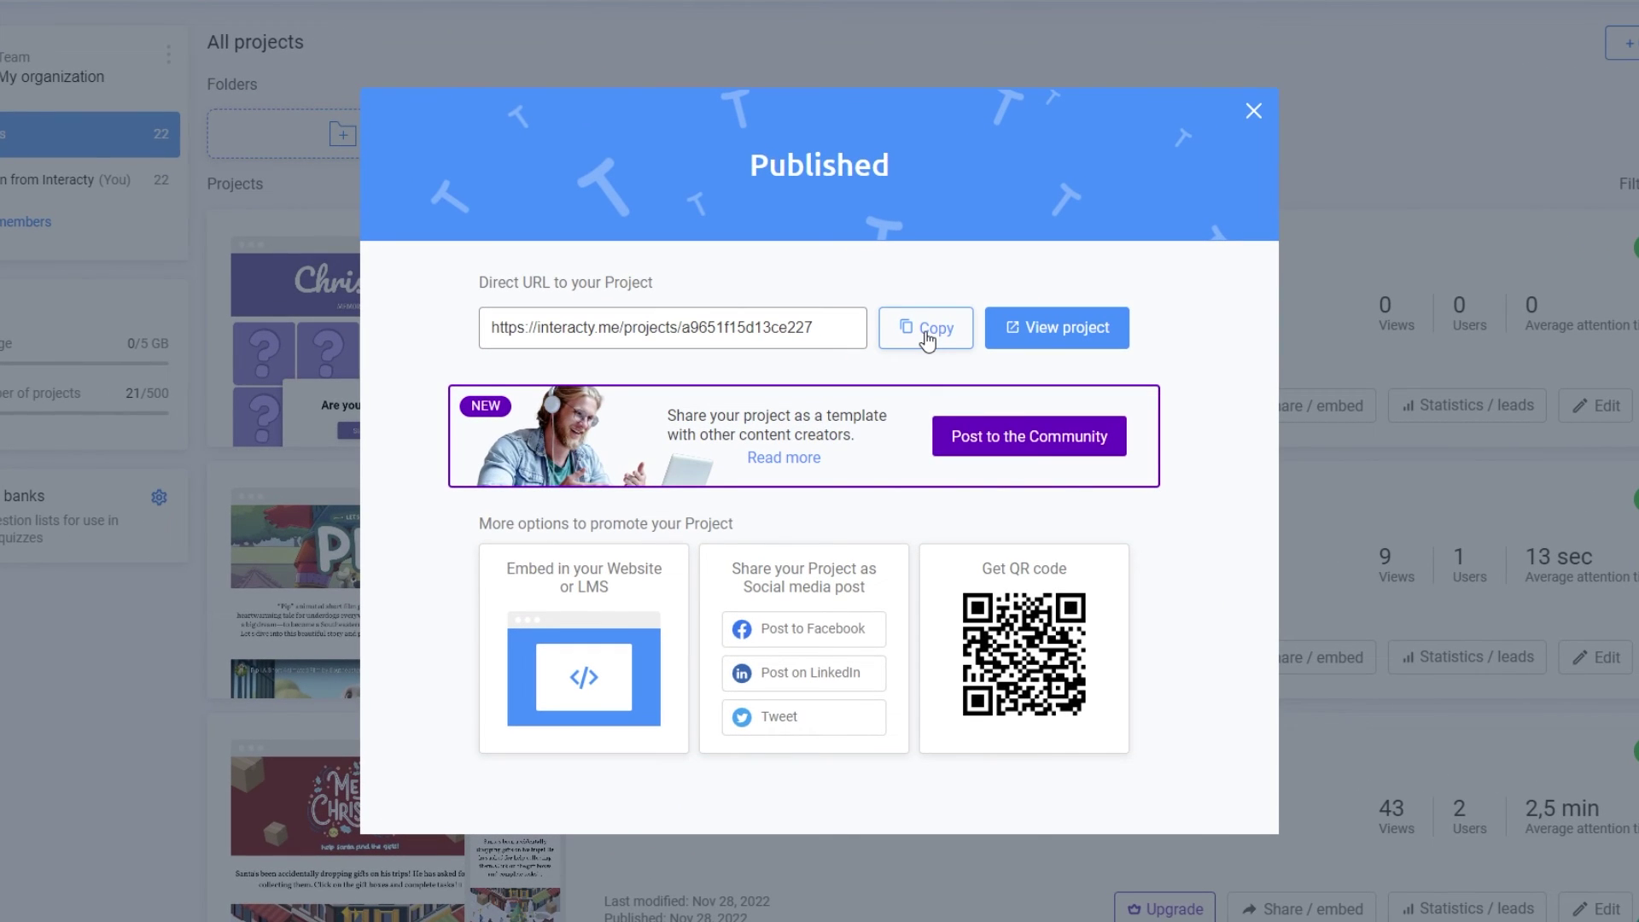
pyautogui.click(928, 341)
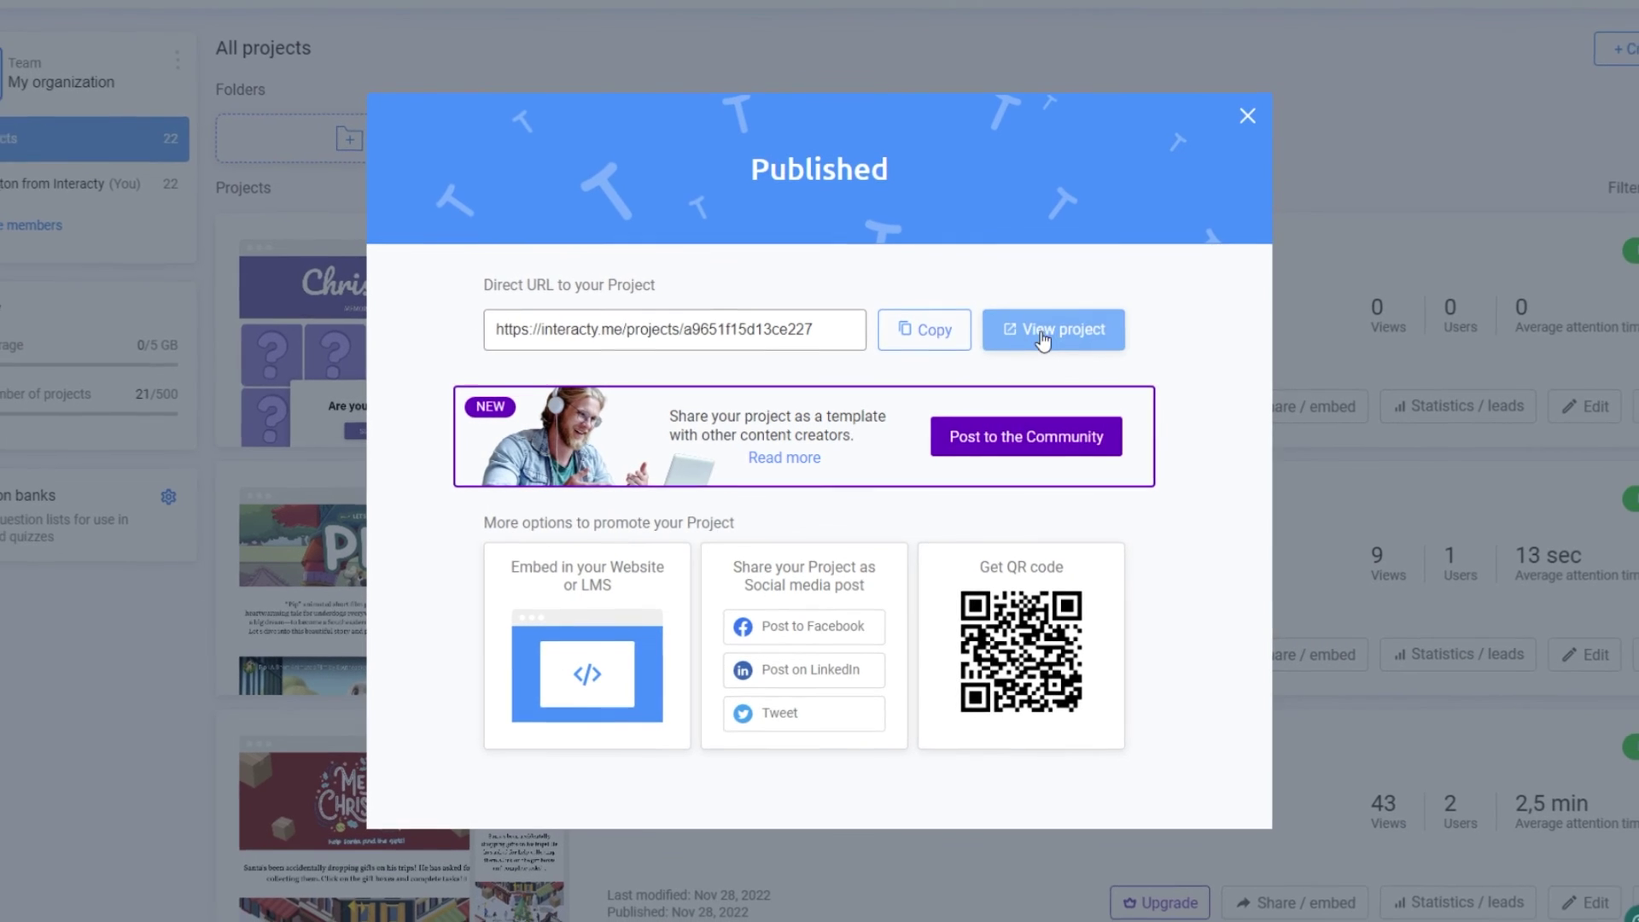
# Open the live project, start the game, and match the Santa and penguin pairs.
pyautogui.click(1057, 328)
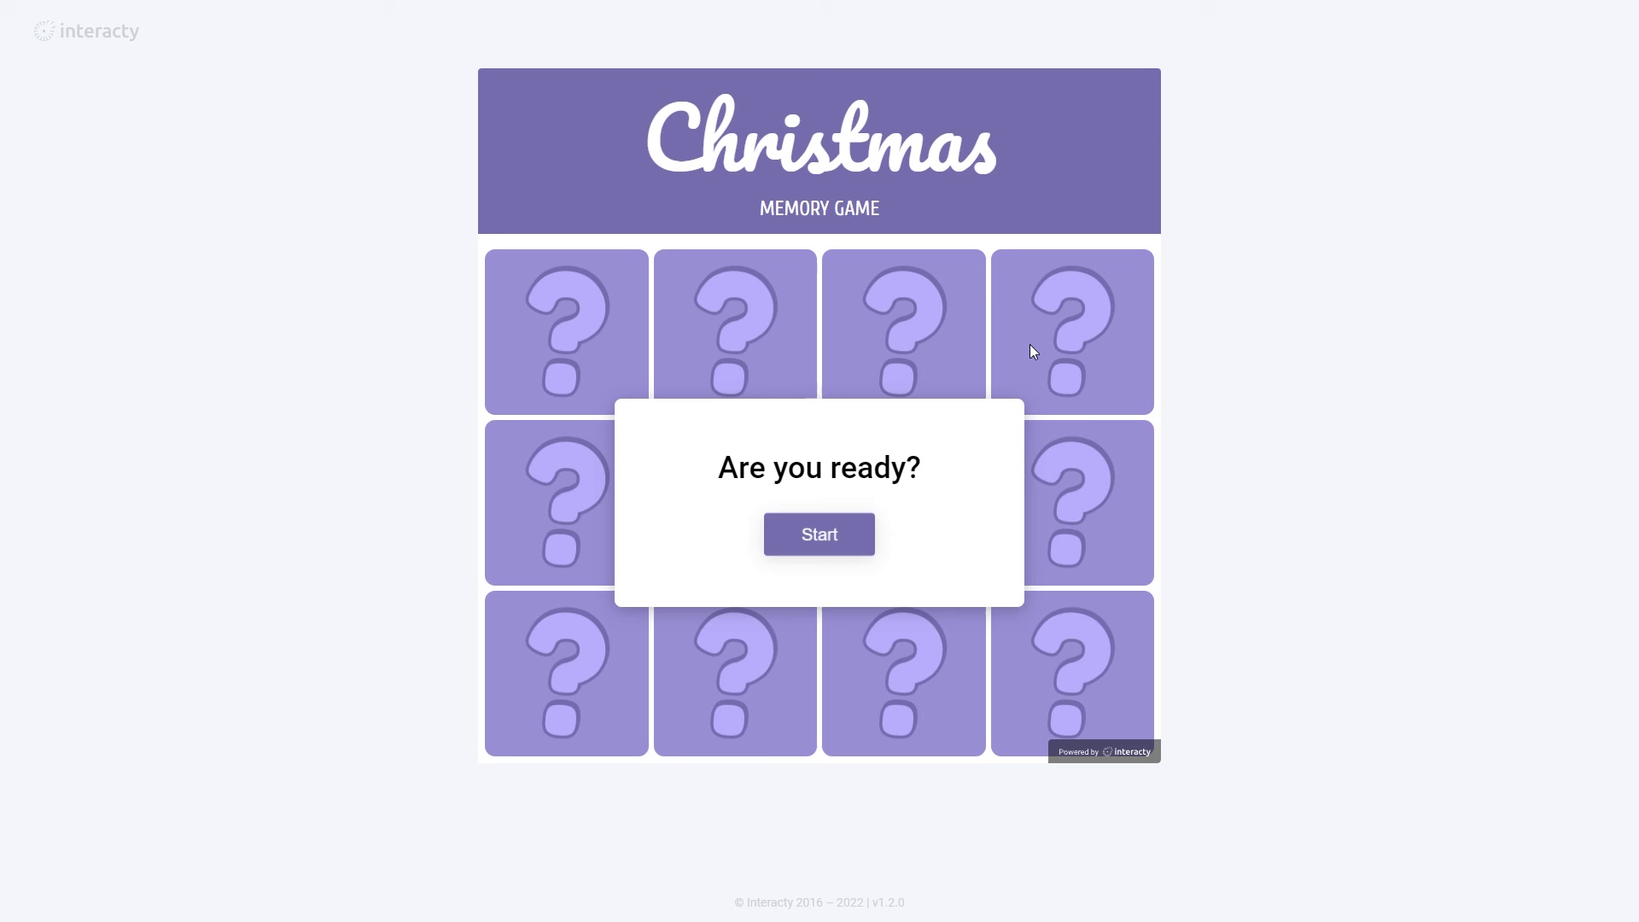
pyautogui.click(826, 548)
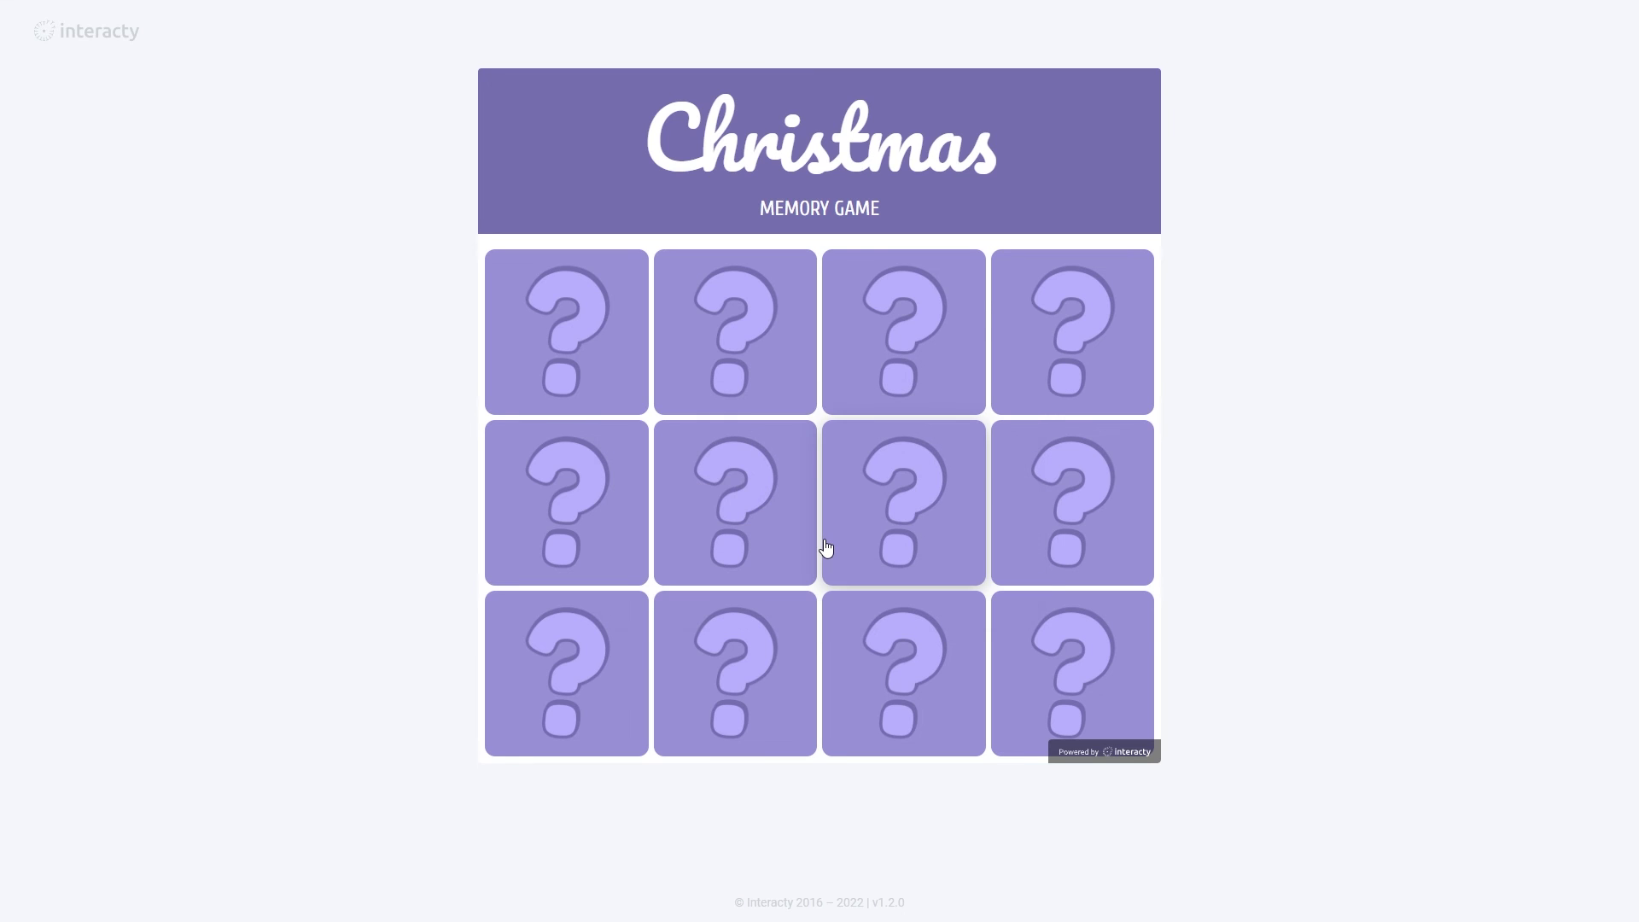
pyautogui.click(888, 396)
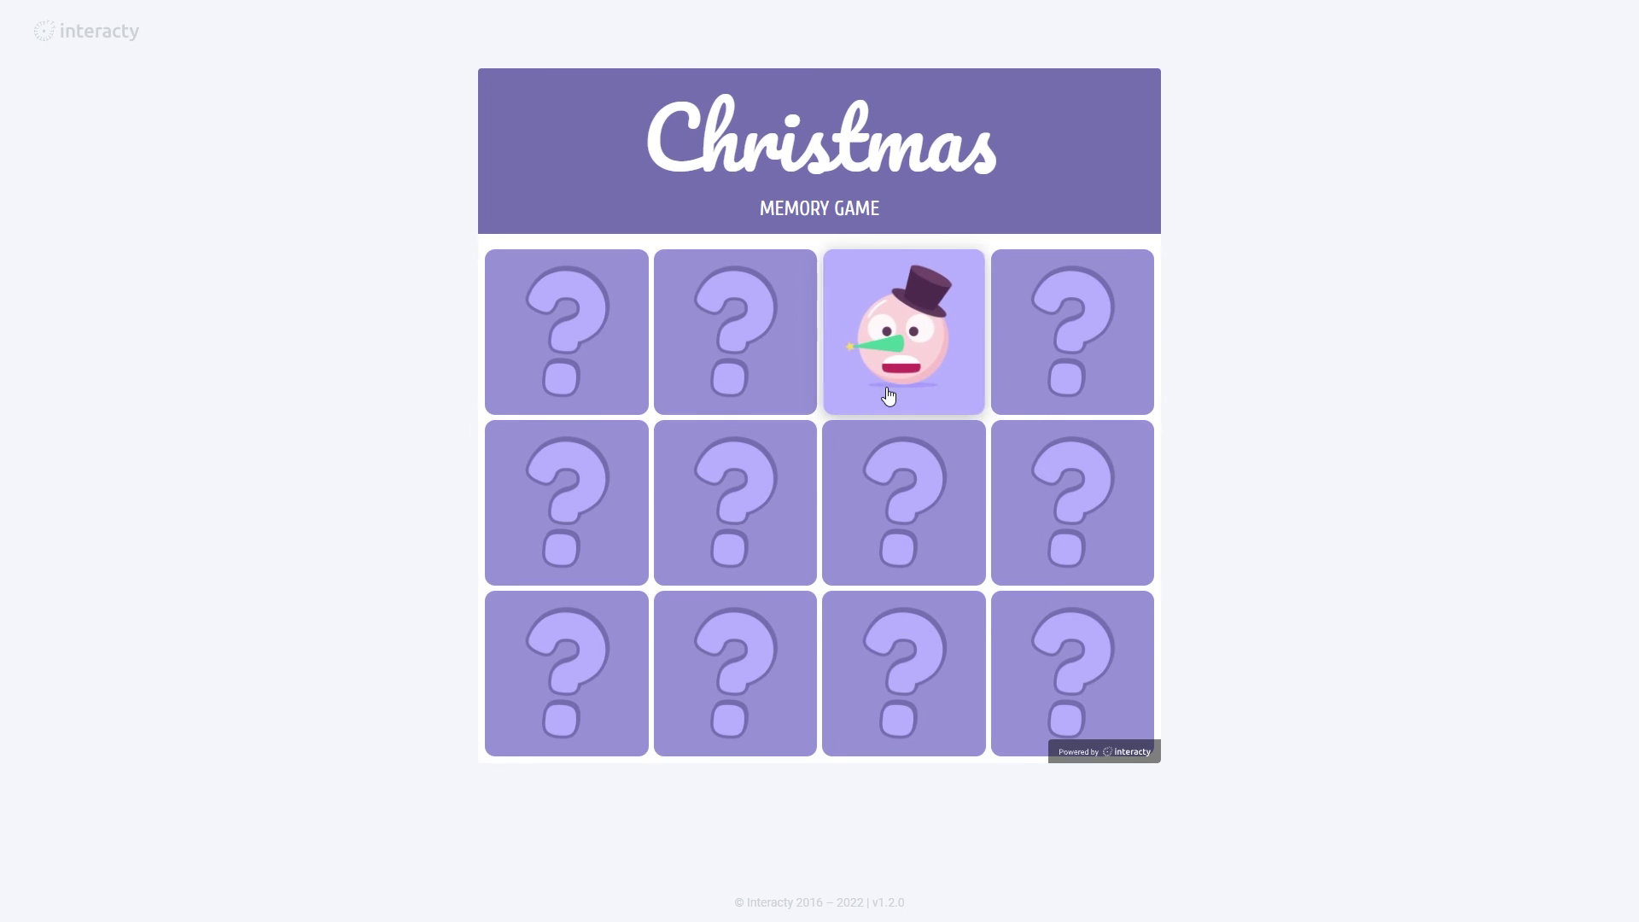
pyautogui.click(888, 492)
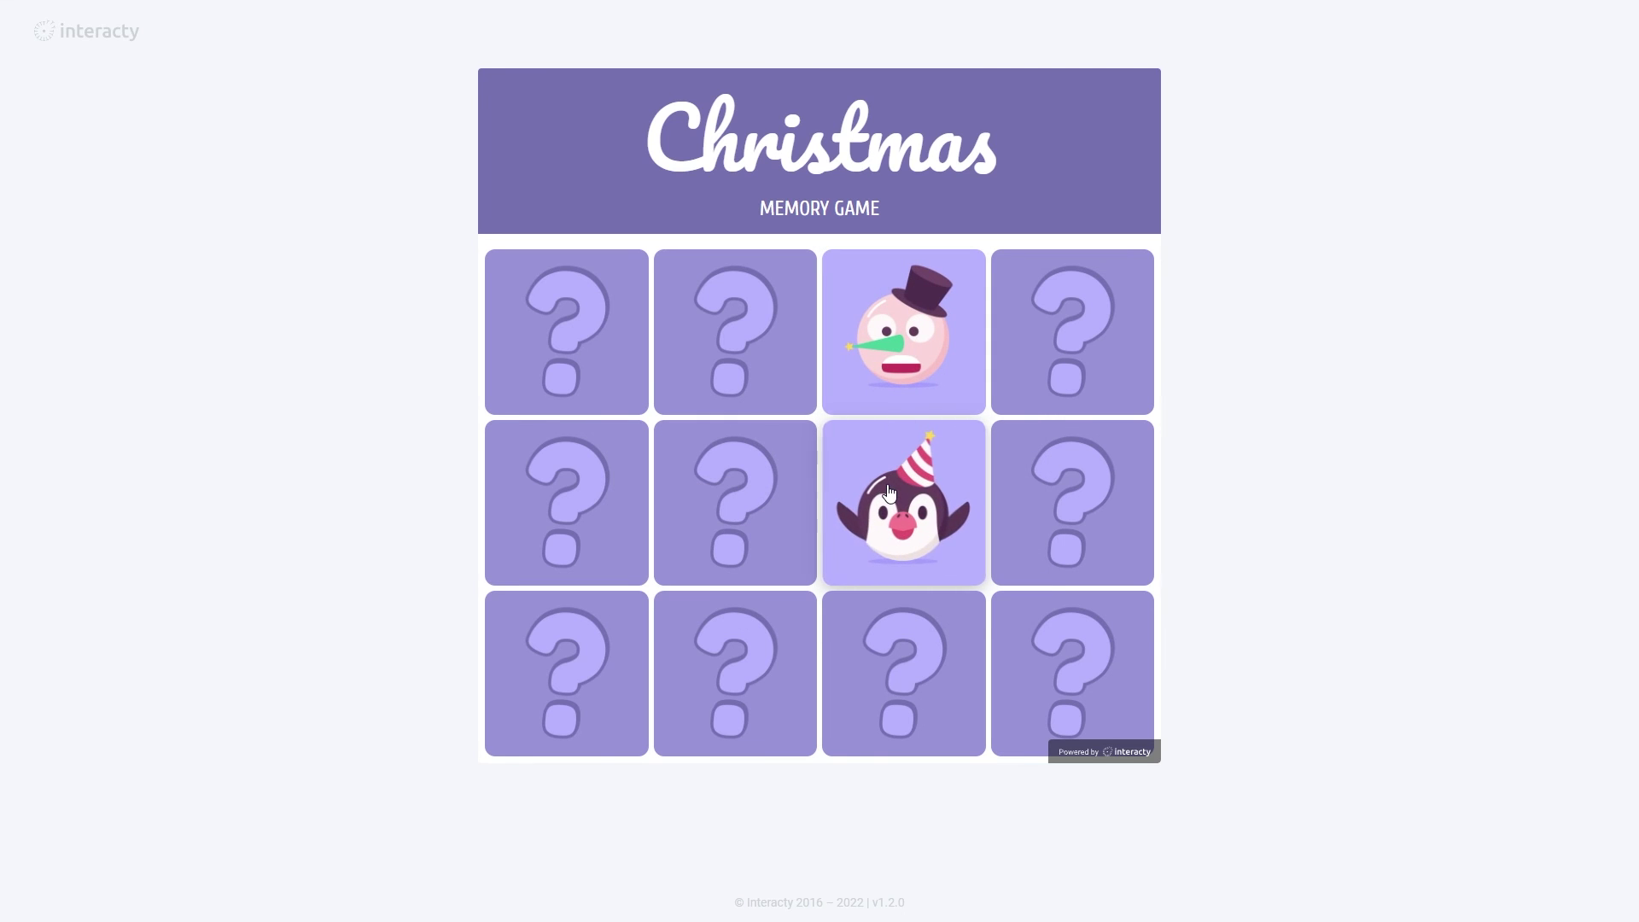
pyautogui.click(600, 498)
pyautogui.click(595, 382)
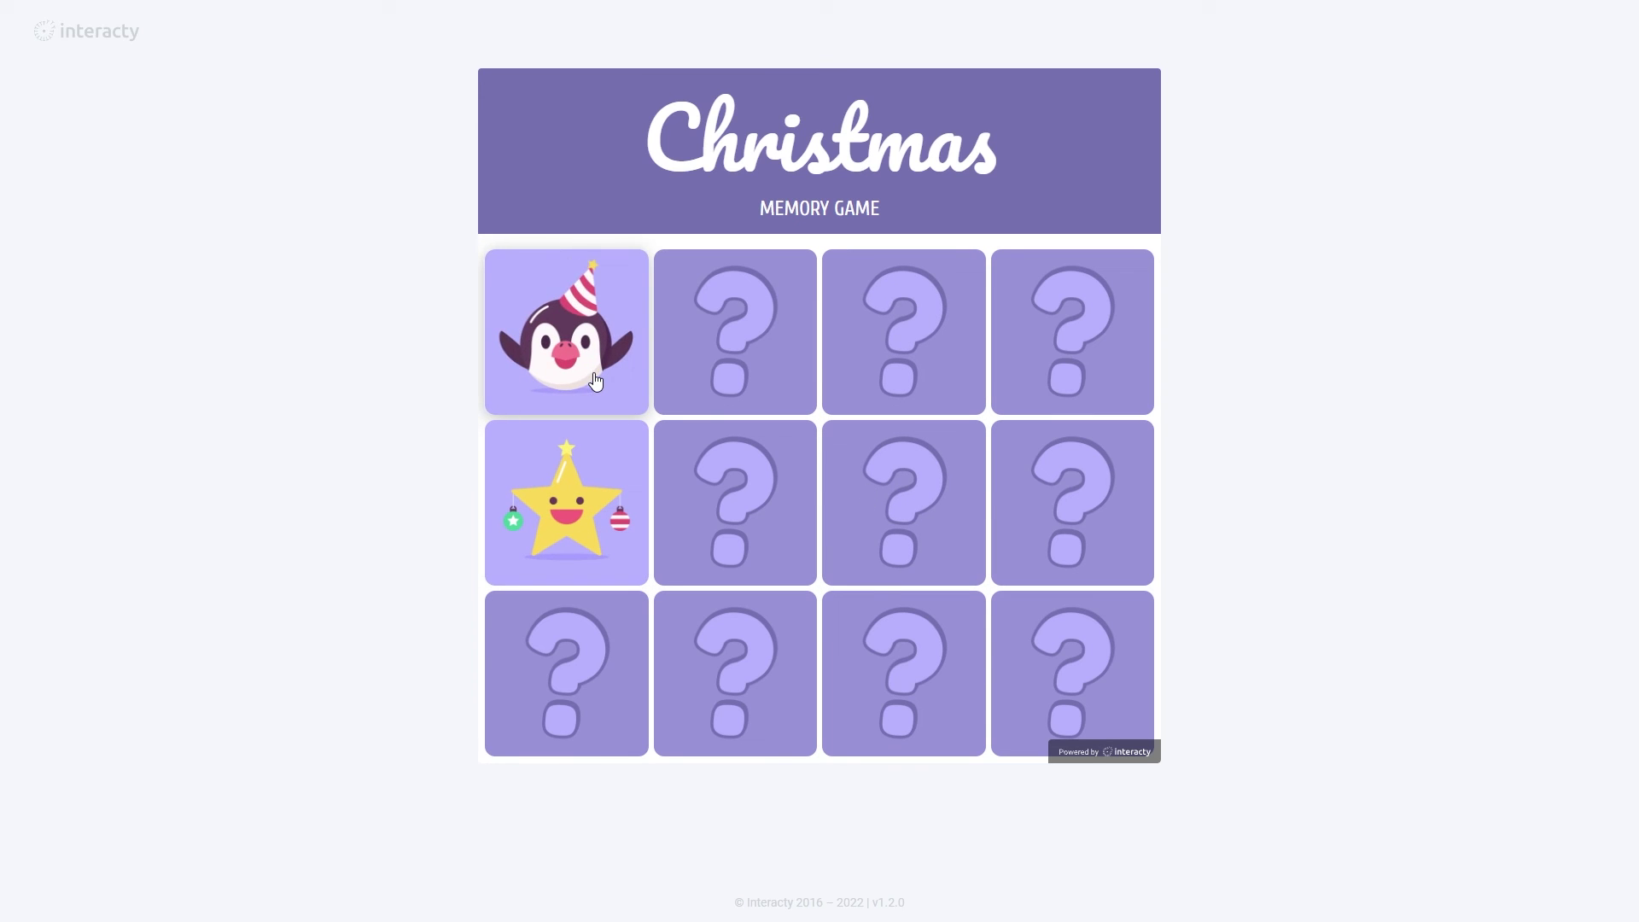
pyautogui.click(710, 367)
pyautogui.click(792, 464)
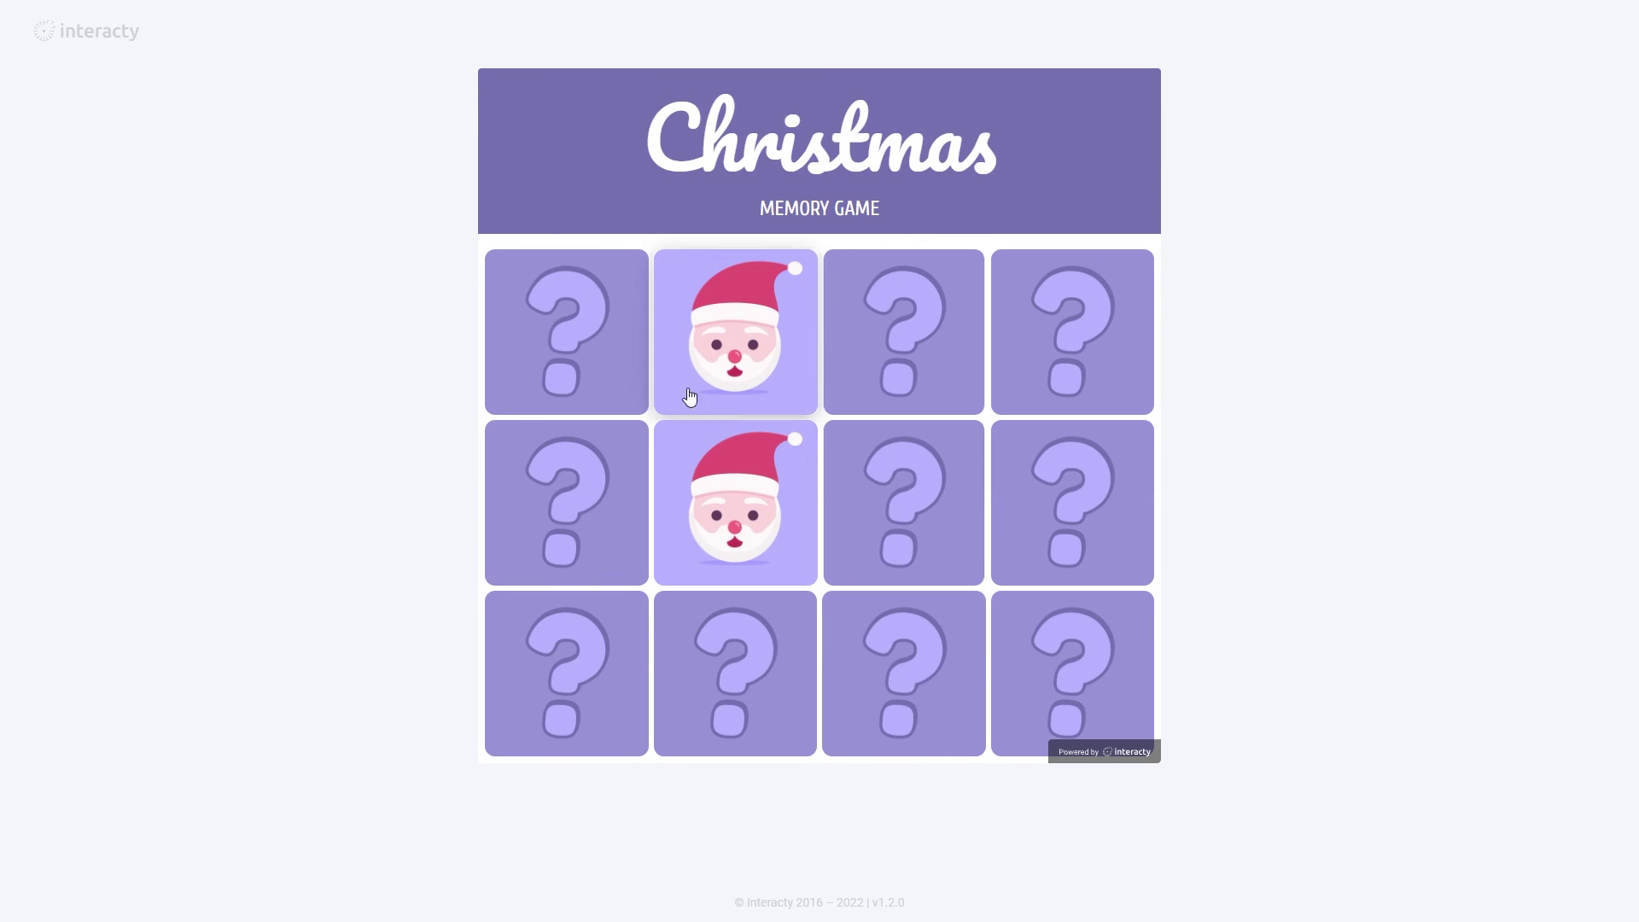
pyautogui.click(633, 374)
pyautogui.click(853, 489)
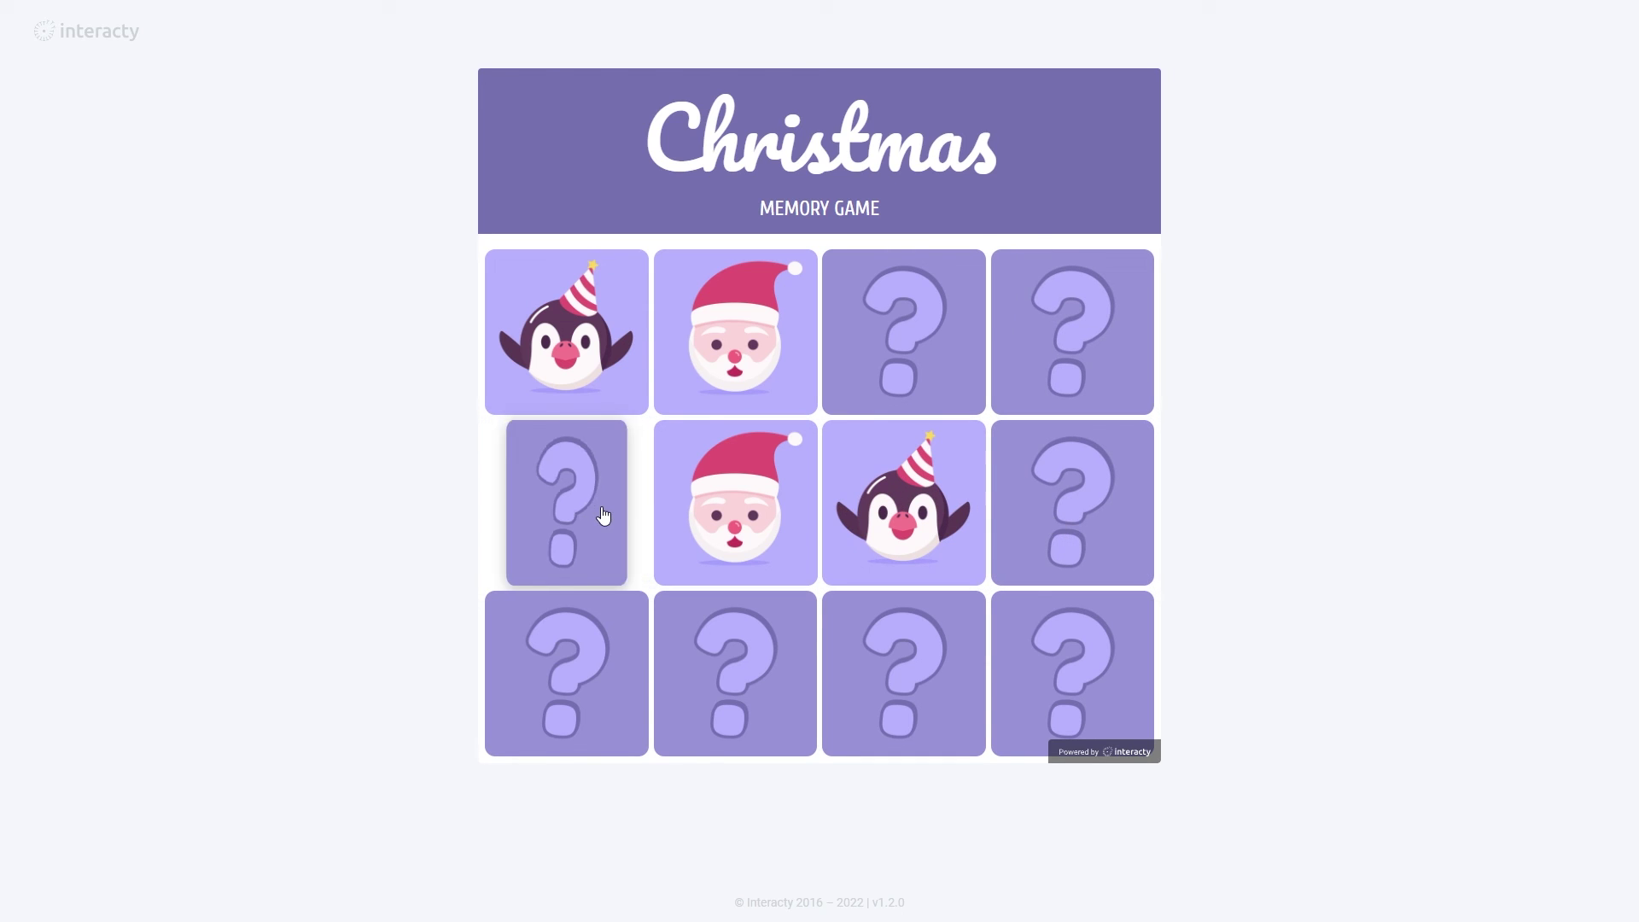
# Match the star, snowman and reindeer card pairs.
pyautogui.click(1035, 368)
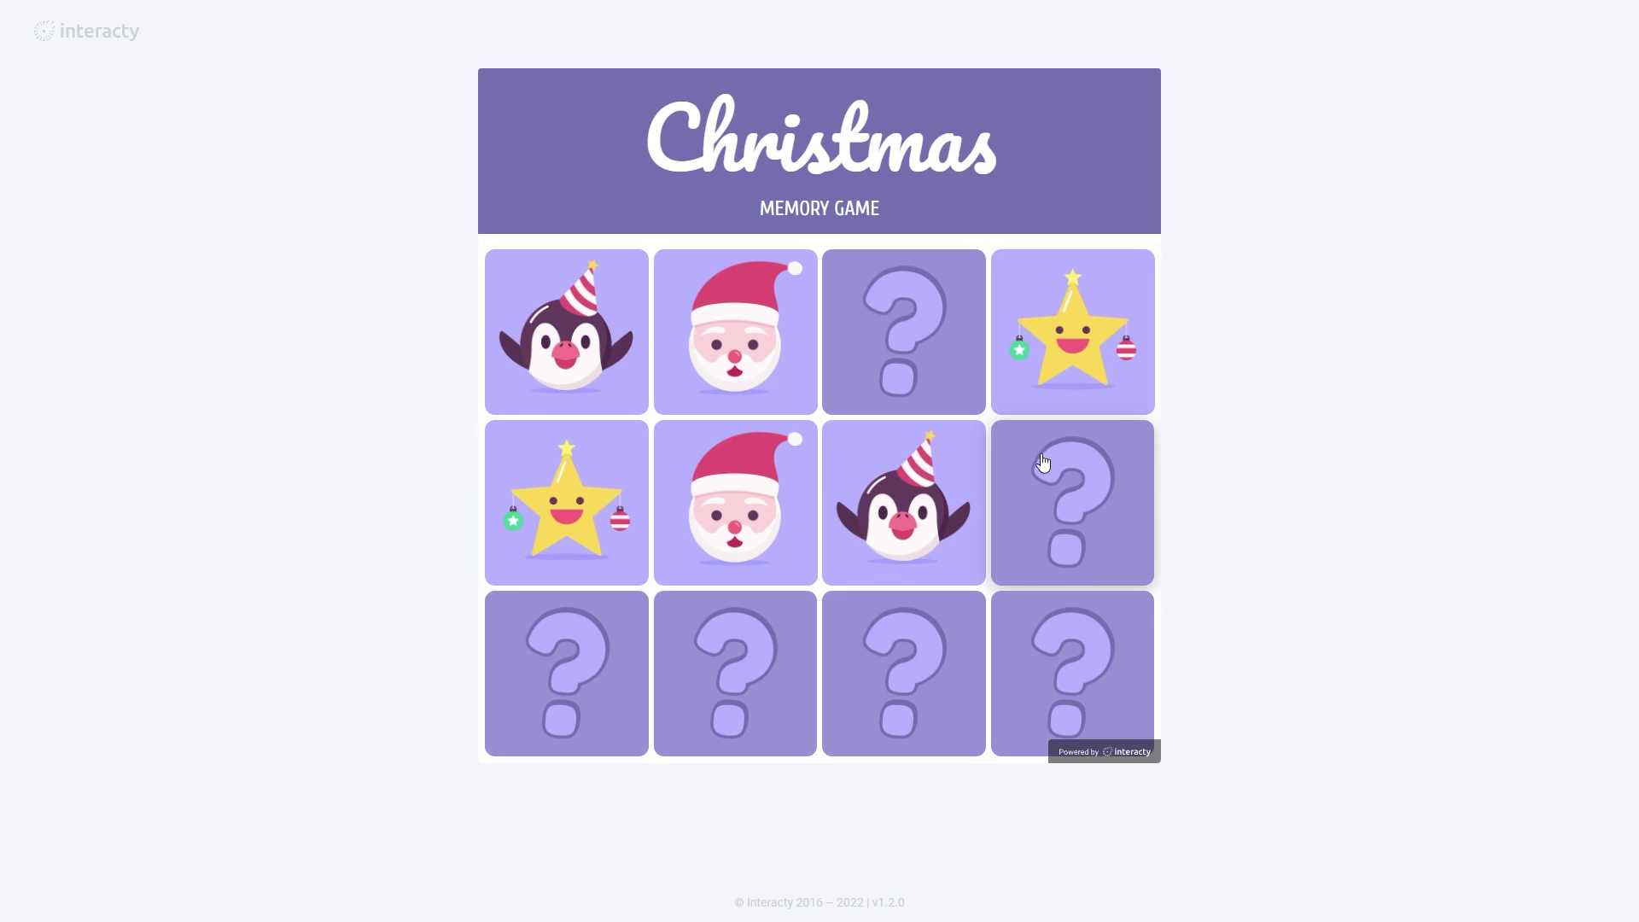
pyautogui.click(1043, 496)
pyautogui.click(1049, 656)
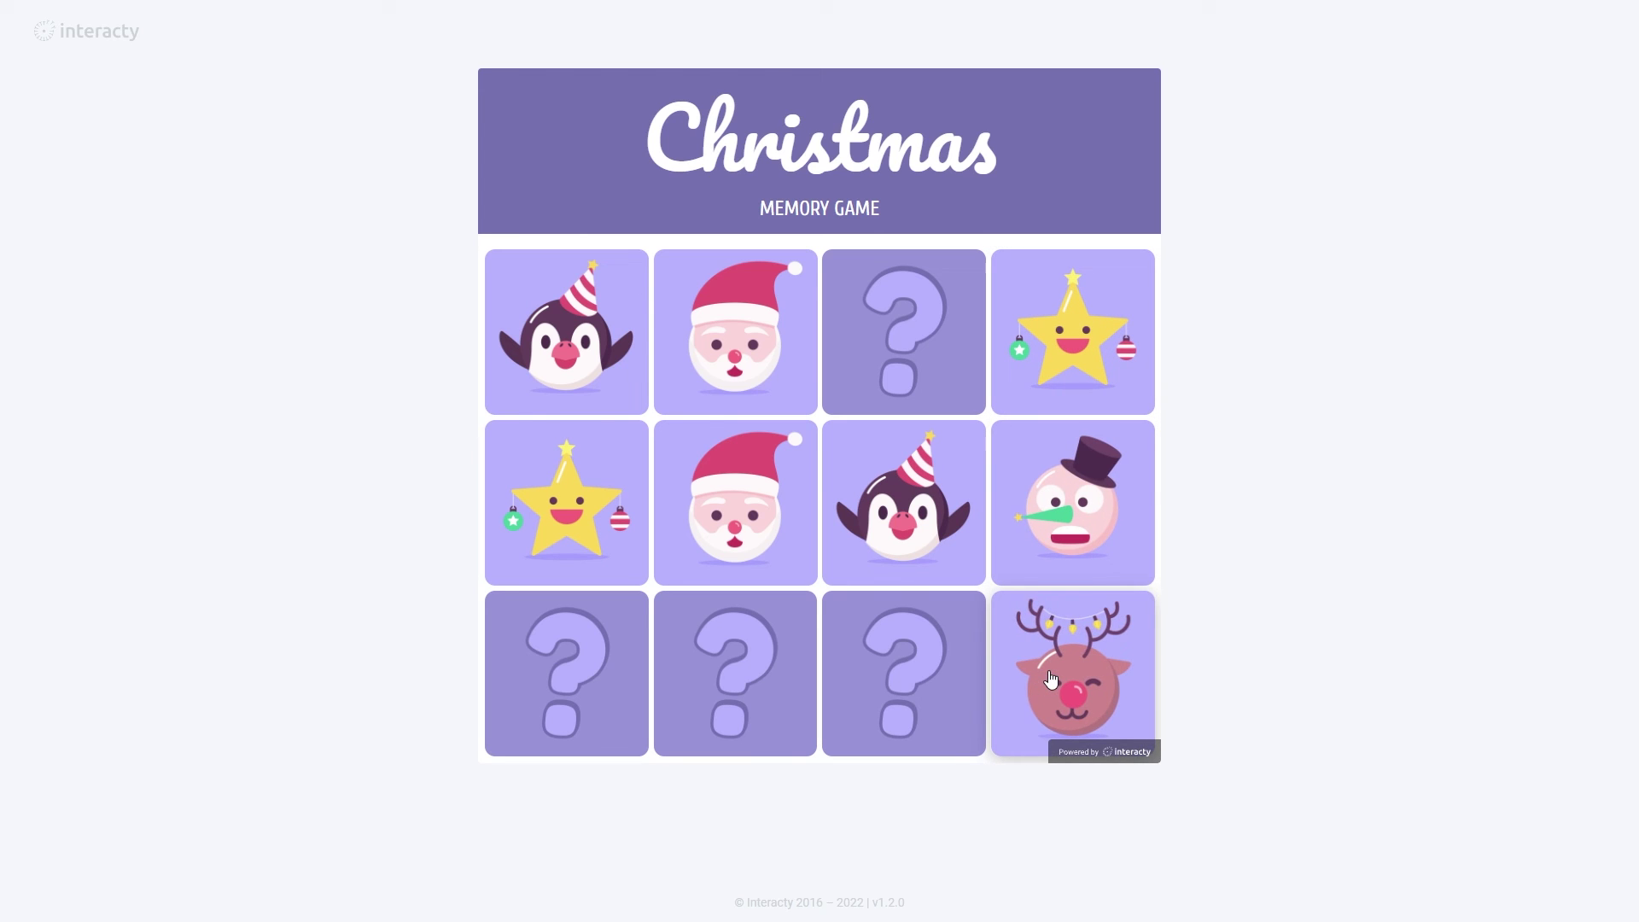
pyautogui.click(873, 379)
pyautogui.click(1036, 516)
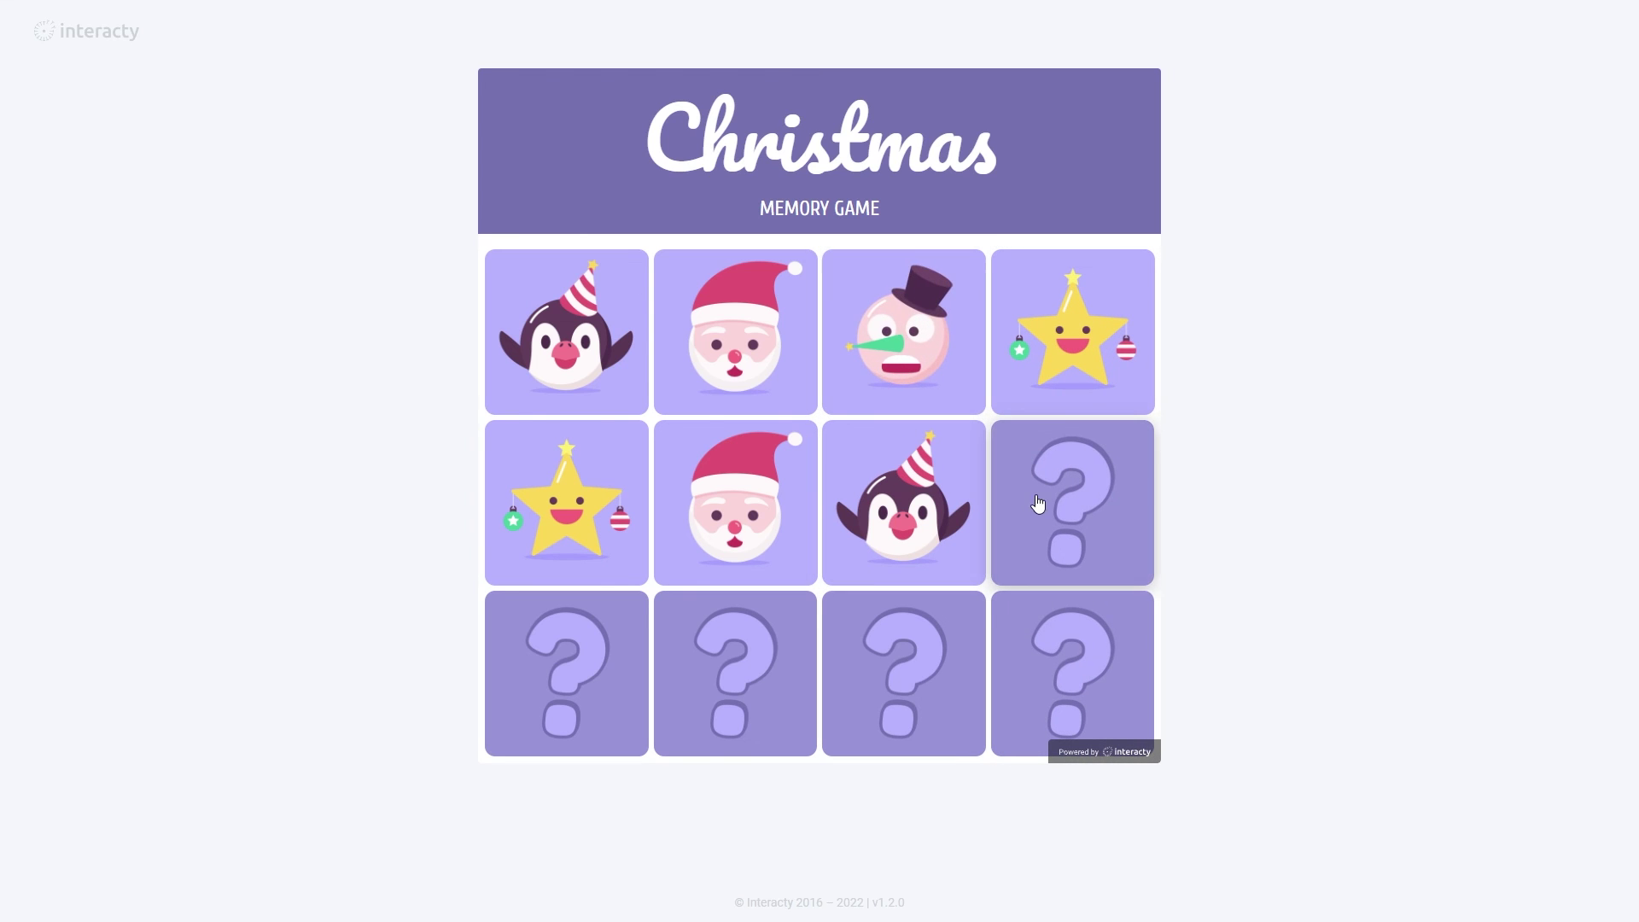
pyautogui.click(935, 648)
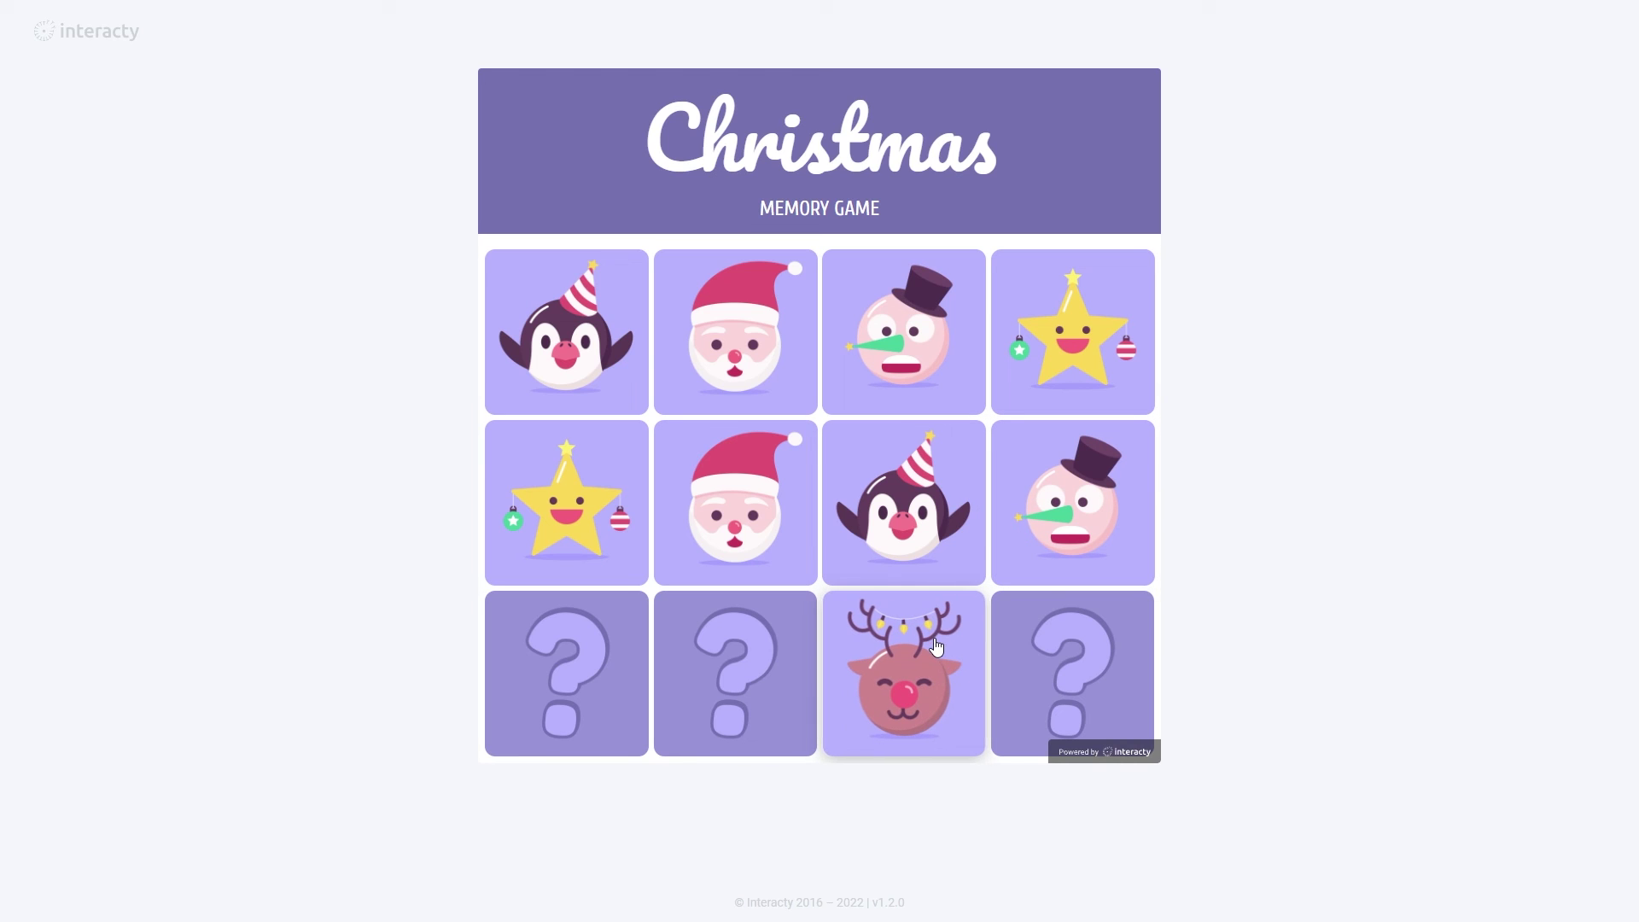
pyautogui.click(1055, 649)
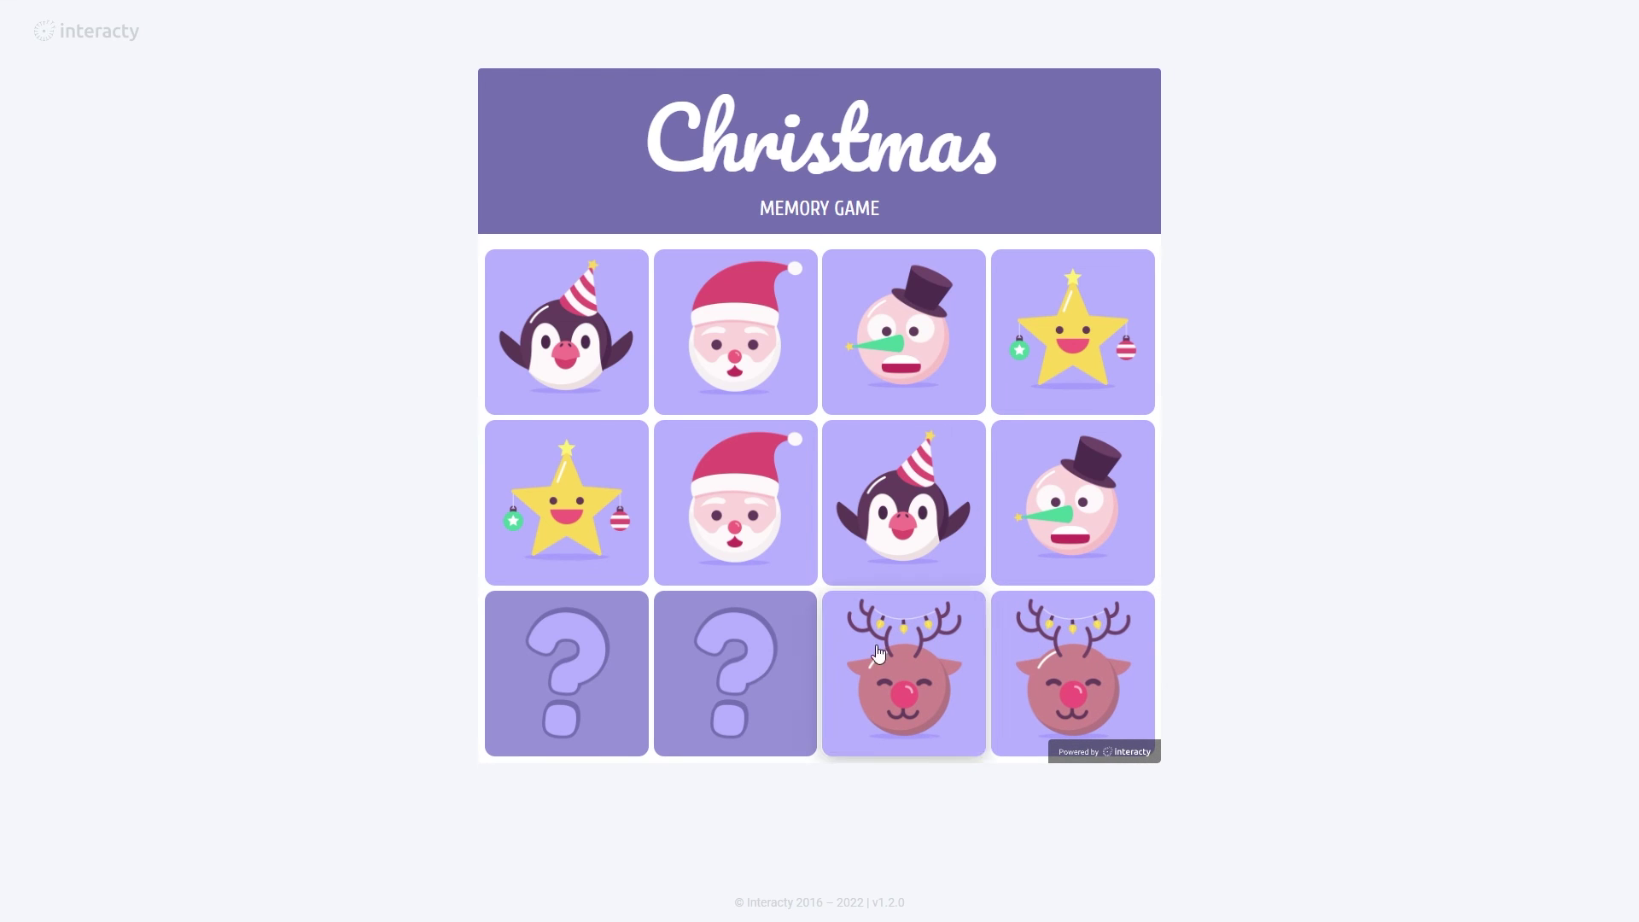